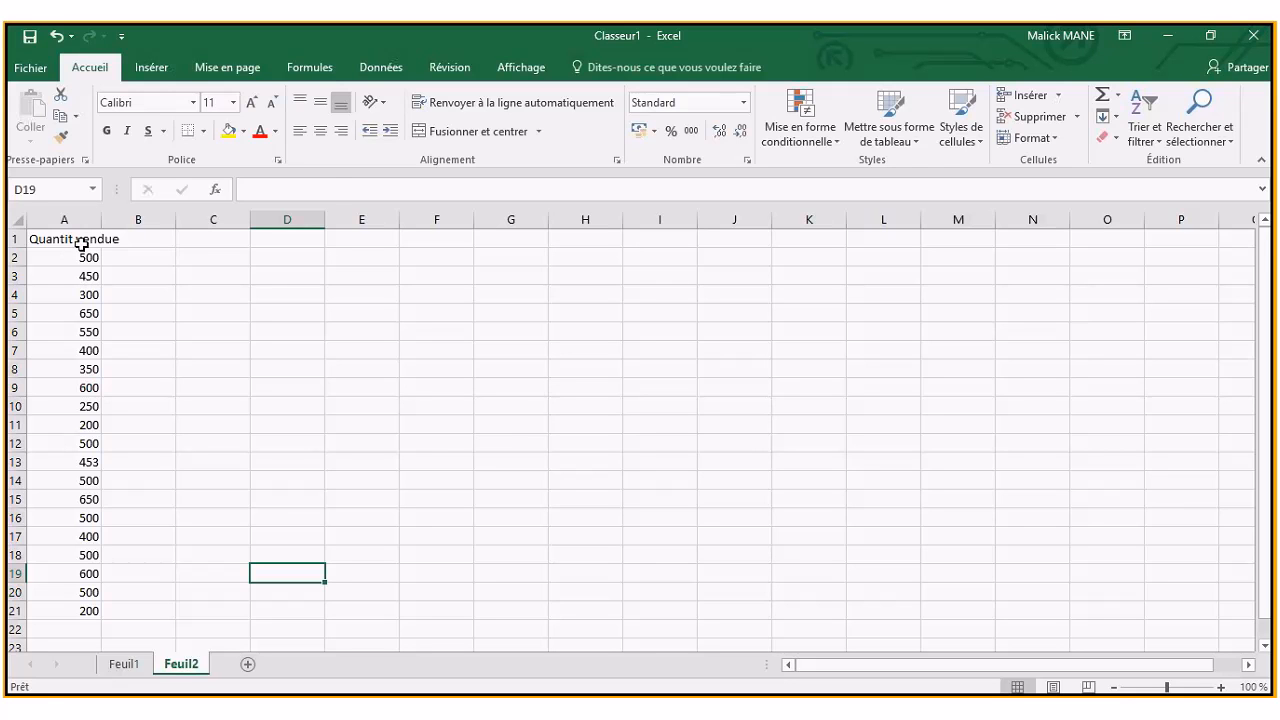
- Correct the heading in cell A1 to read "Quantité vendue"
double_click(75, 238)
type("é")
left_click(145, 296)
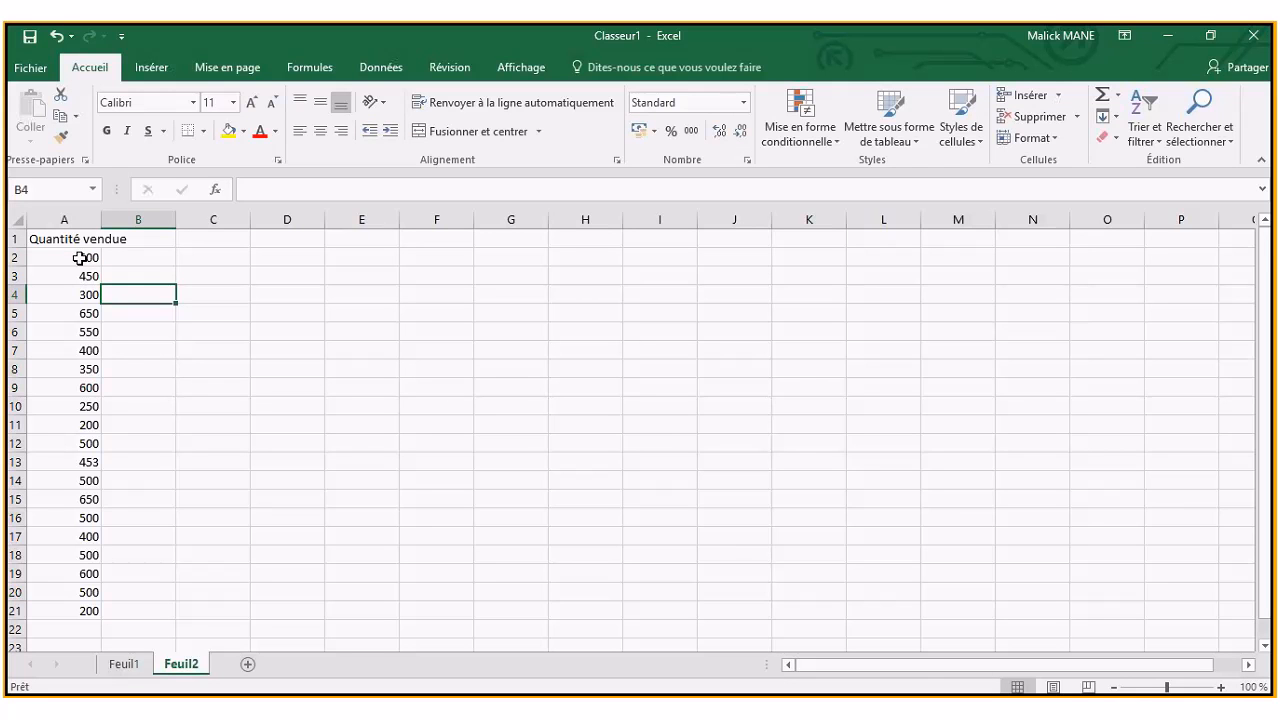
left_click_drag(80, 258, 82, 611)
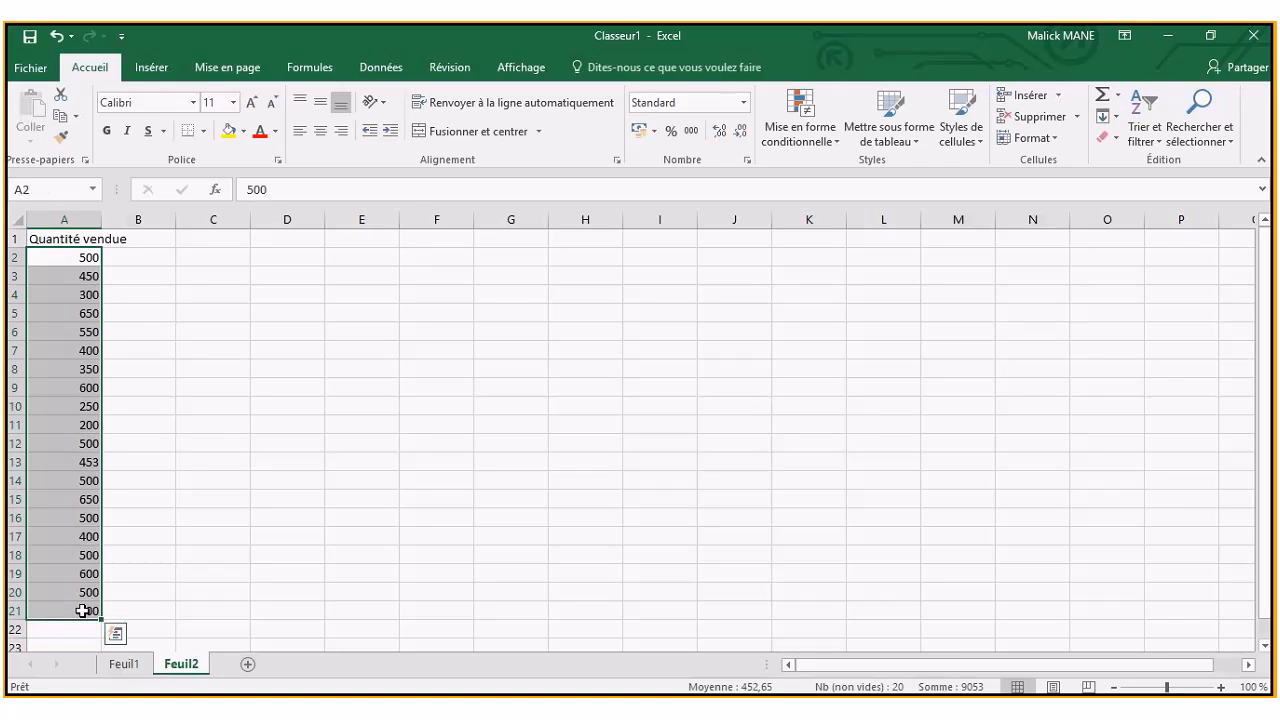
left_click(245, 520)
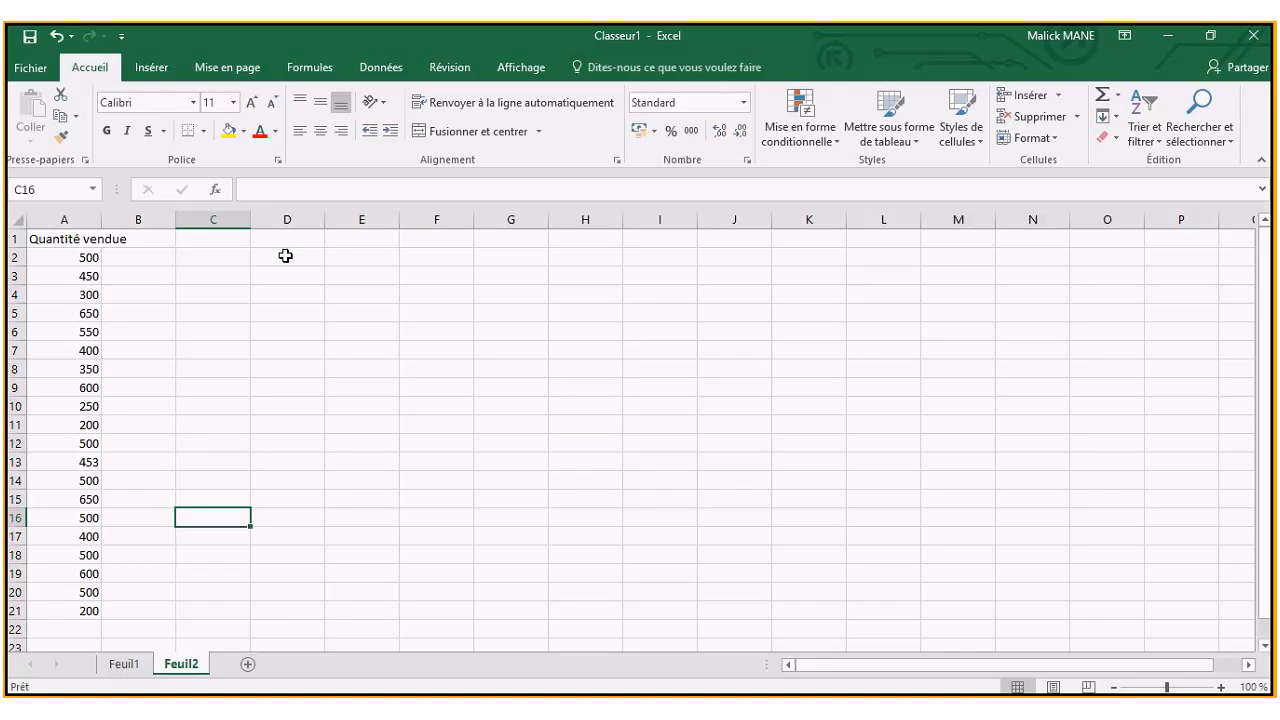
- Enter the section heading "1. Tendance centrale" in cell D1
left_click(291, 256)
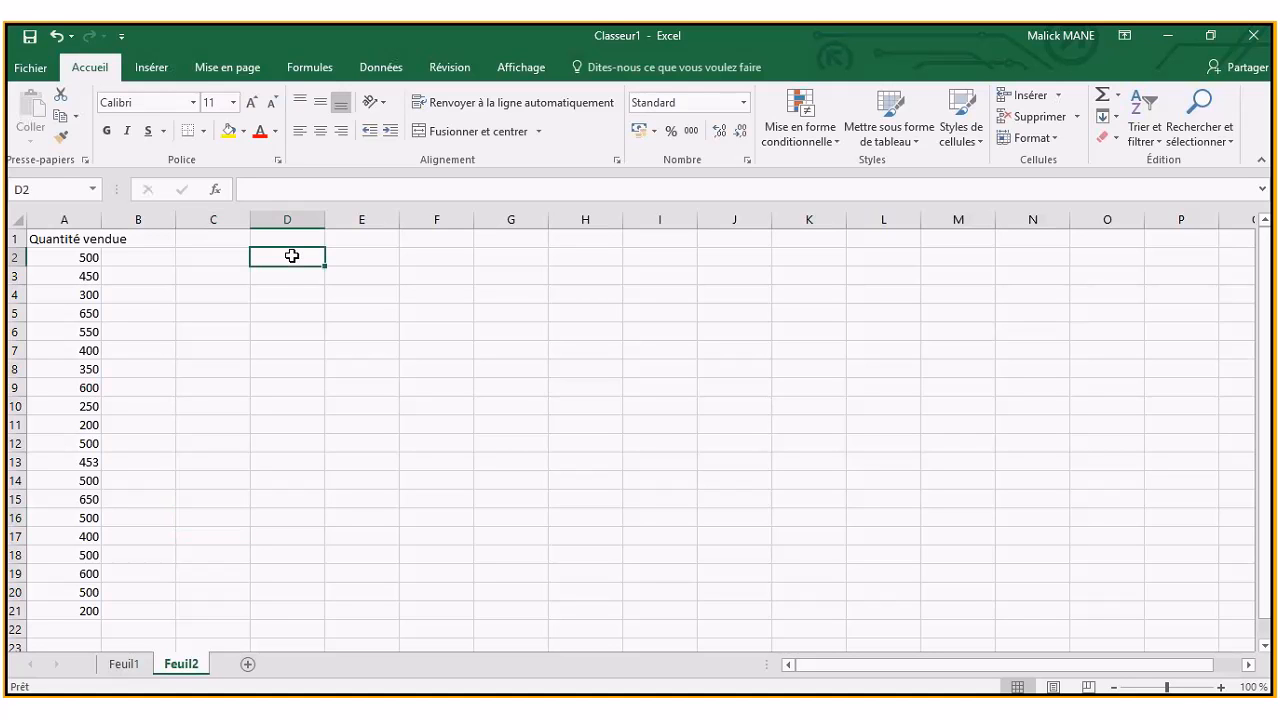
left_click(291, 238)
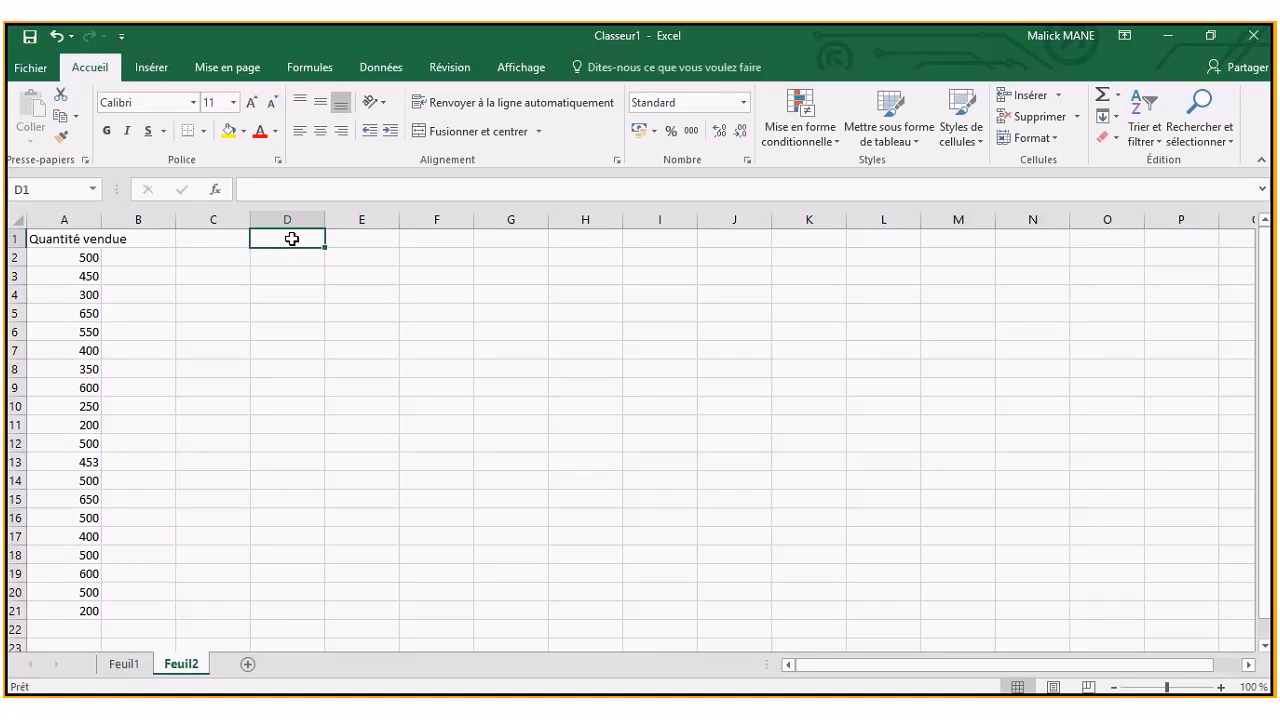
type("1.")
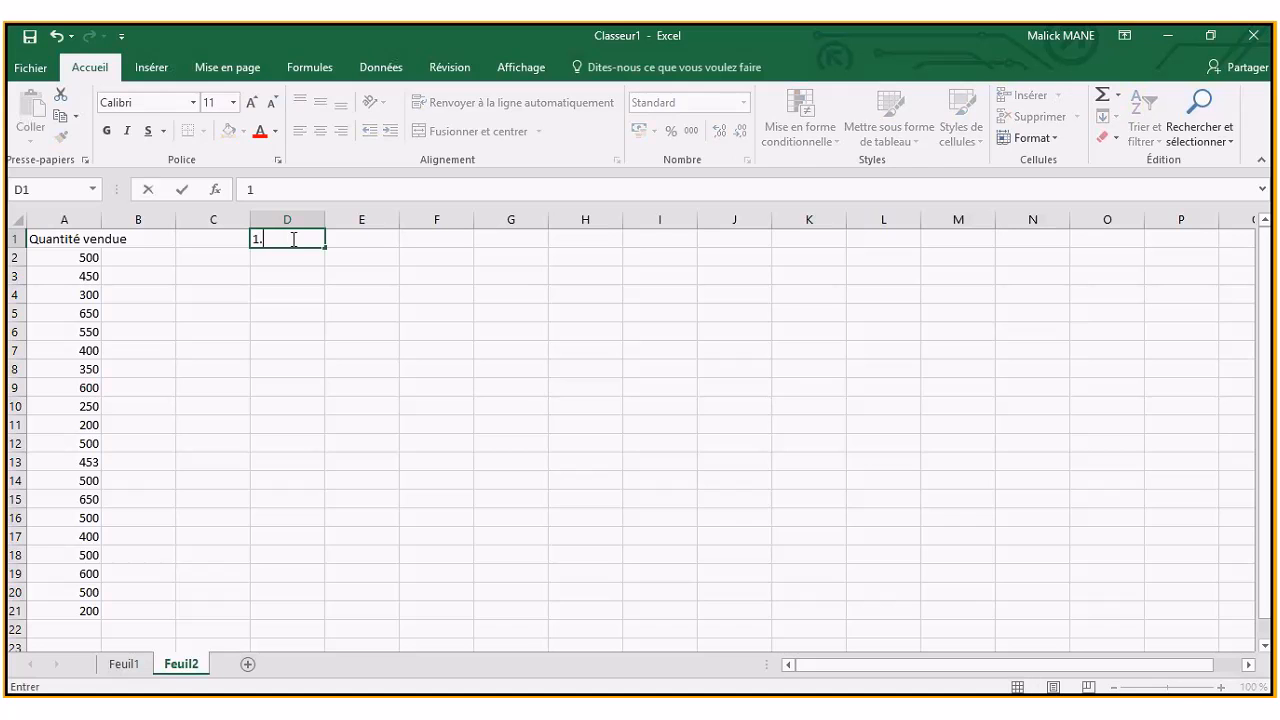
type(" Tendance centrale")
left_click(303, 270)
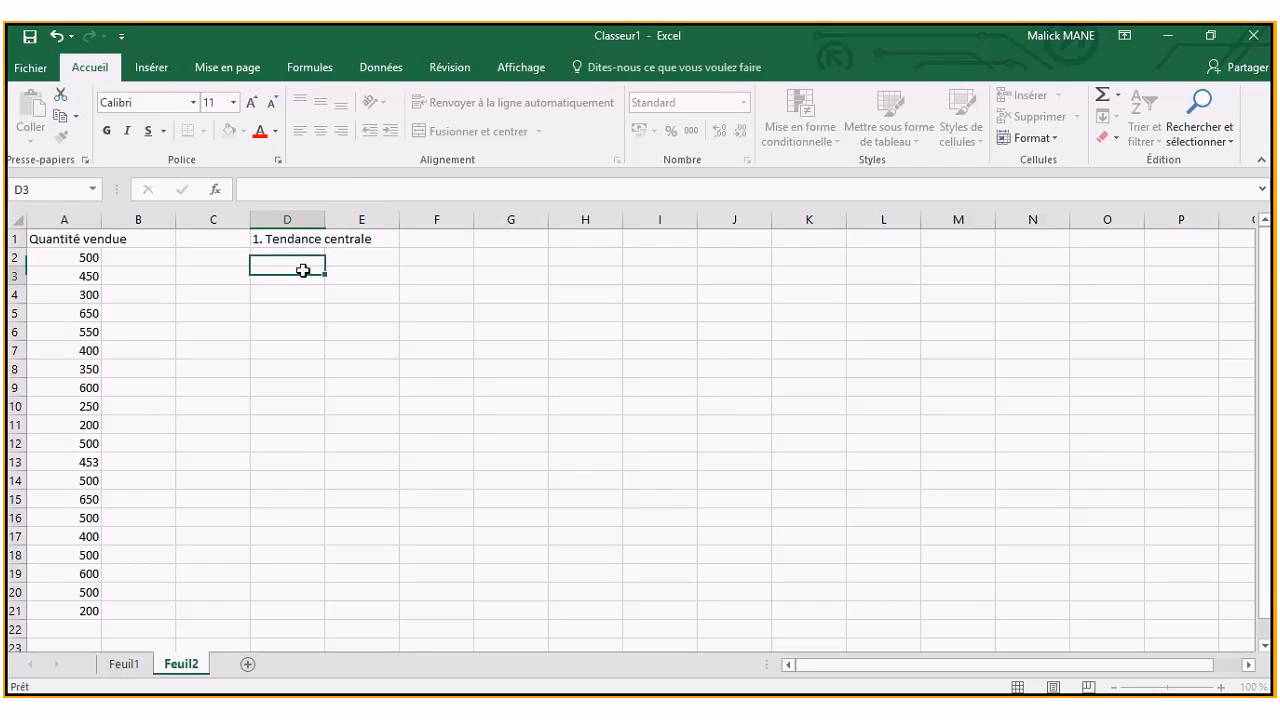
- Enter the label "Moyenne Arithmétique" in cell D2
left_click(300, 259)
type("Moyenne")
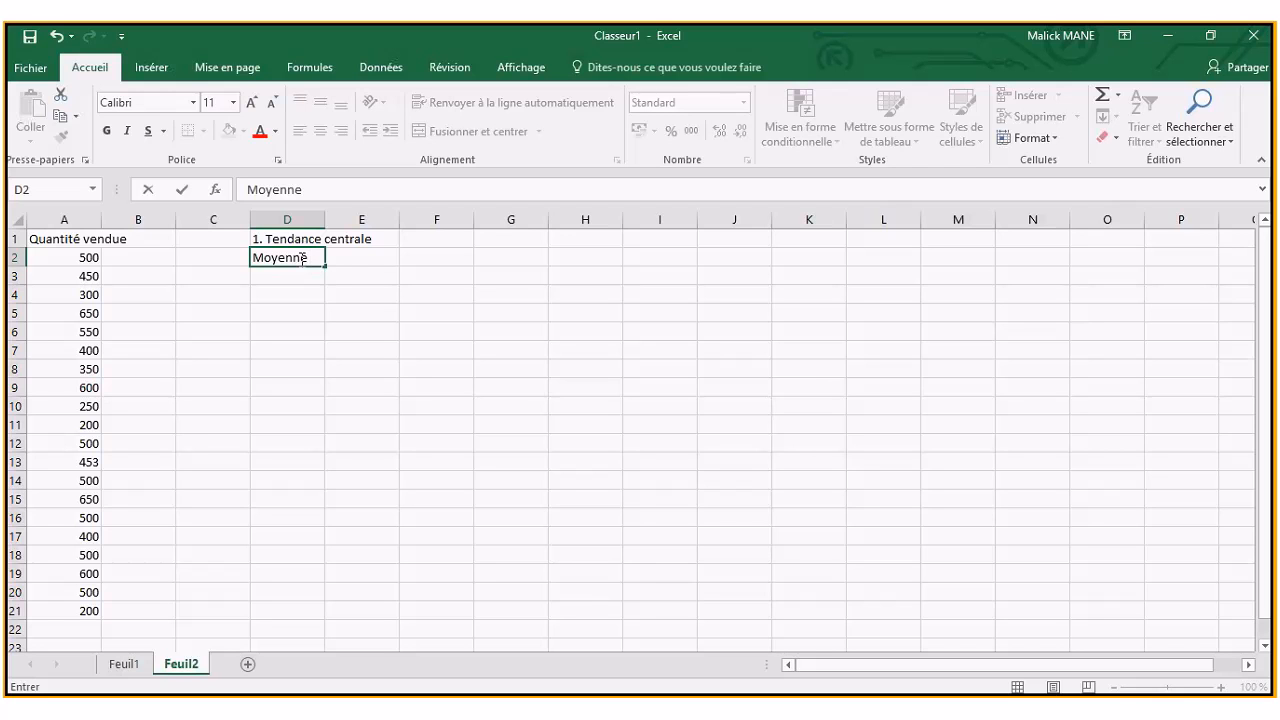
type(" Ari")
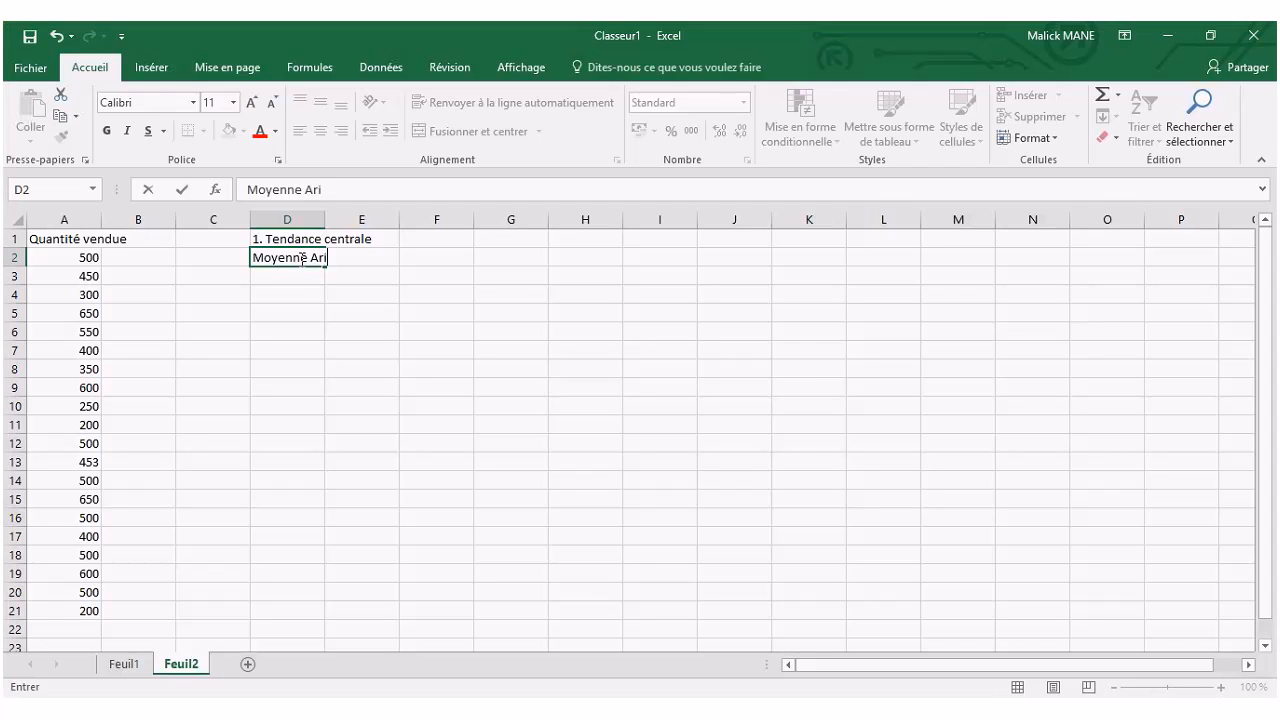
type("thmé")
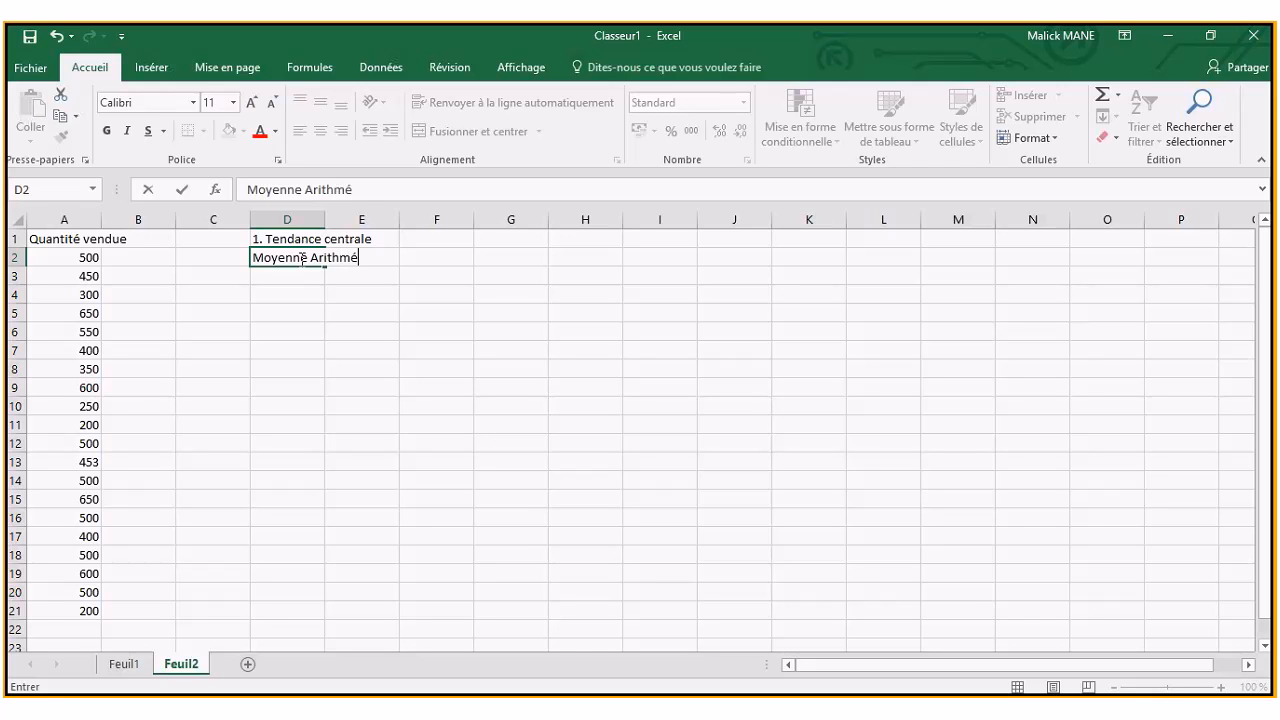
type("tique")
left_click(355, 269)
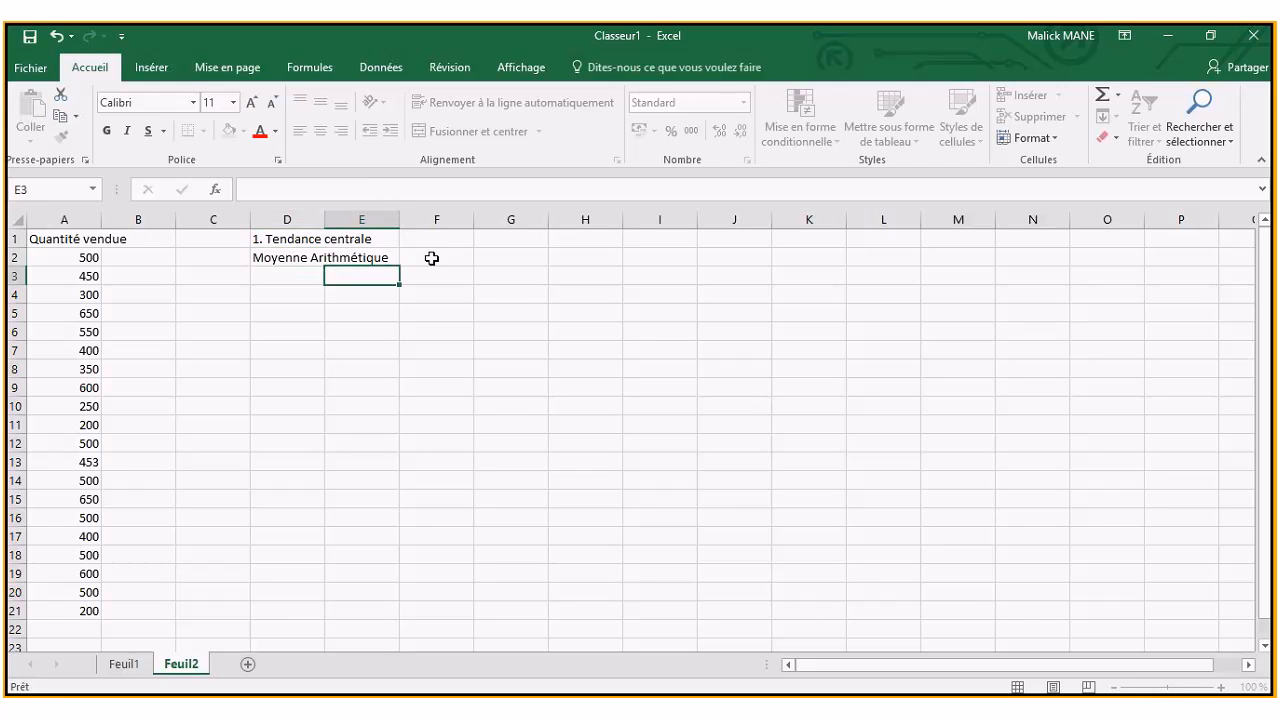
- Calculate the arithmetic mean of the sold quantities in cell F2 with the MOYENNE function over A2:A21
left_click(440, 258)
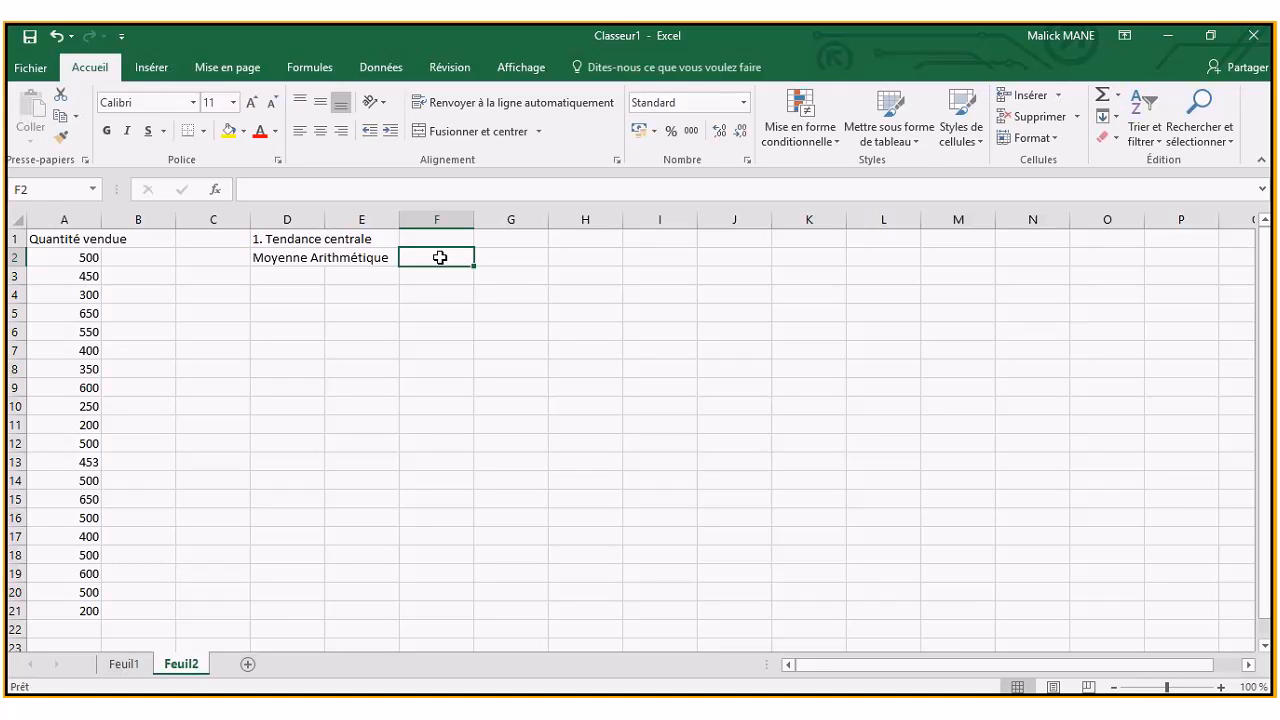
type("=")
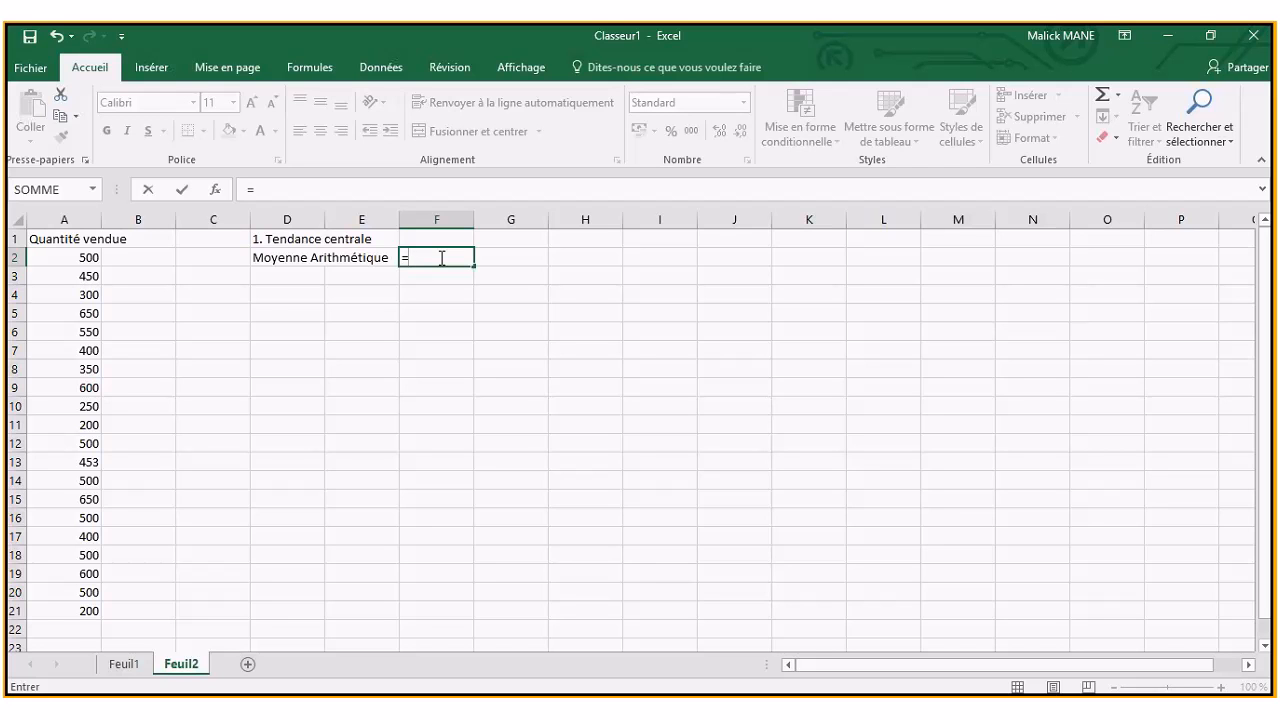
type("mo")
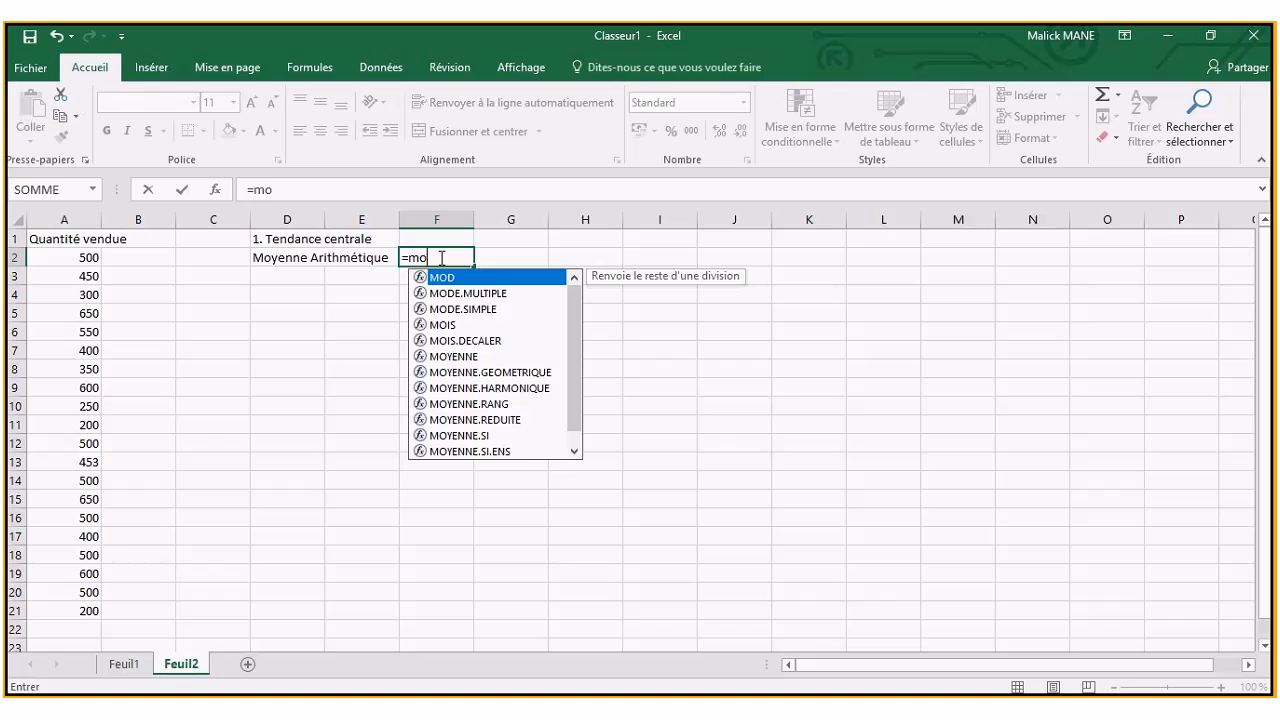
double_click(465, 357)
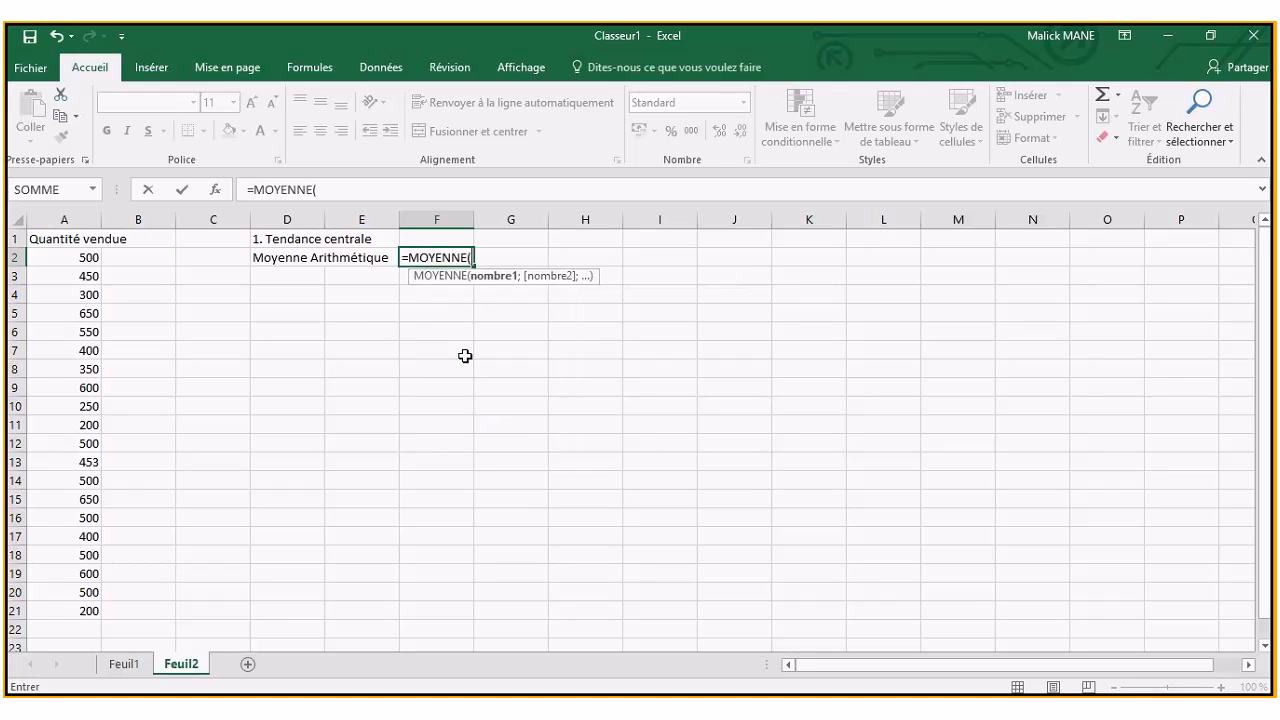
left_click(216, 190)
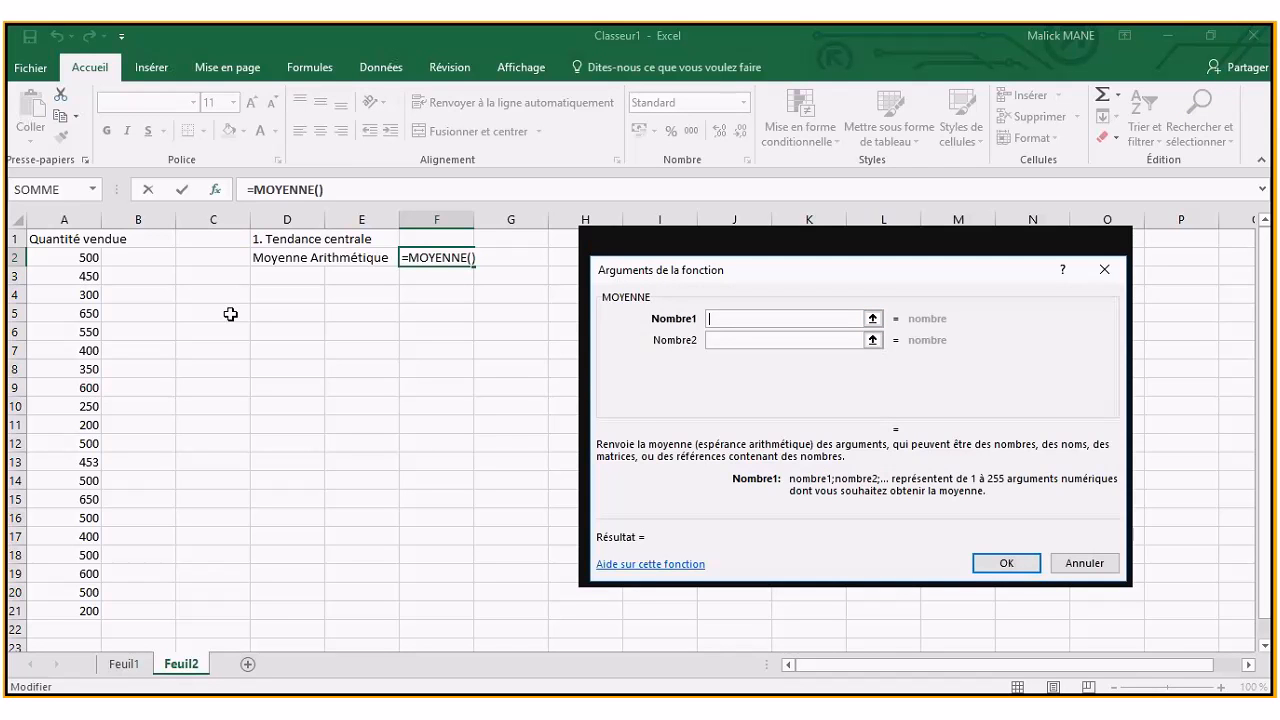
left_click_drag(70, 257, 70, 608)
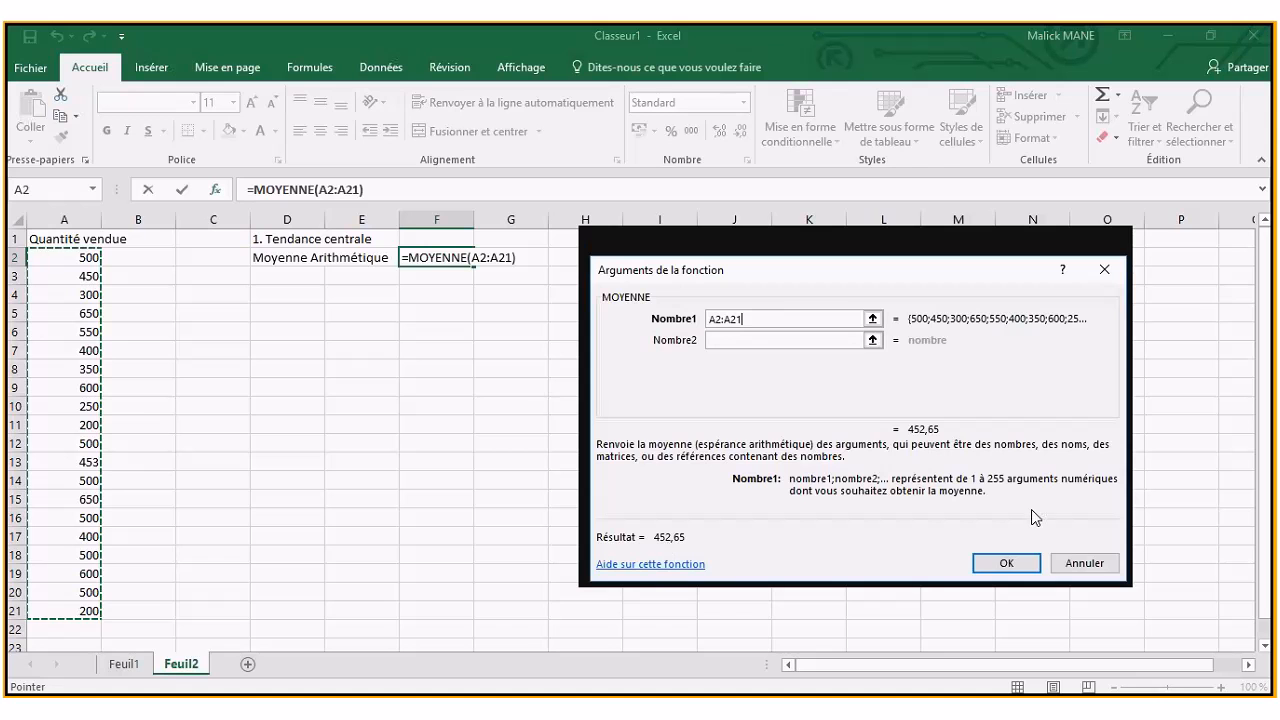
left_click(1007, 560)
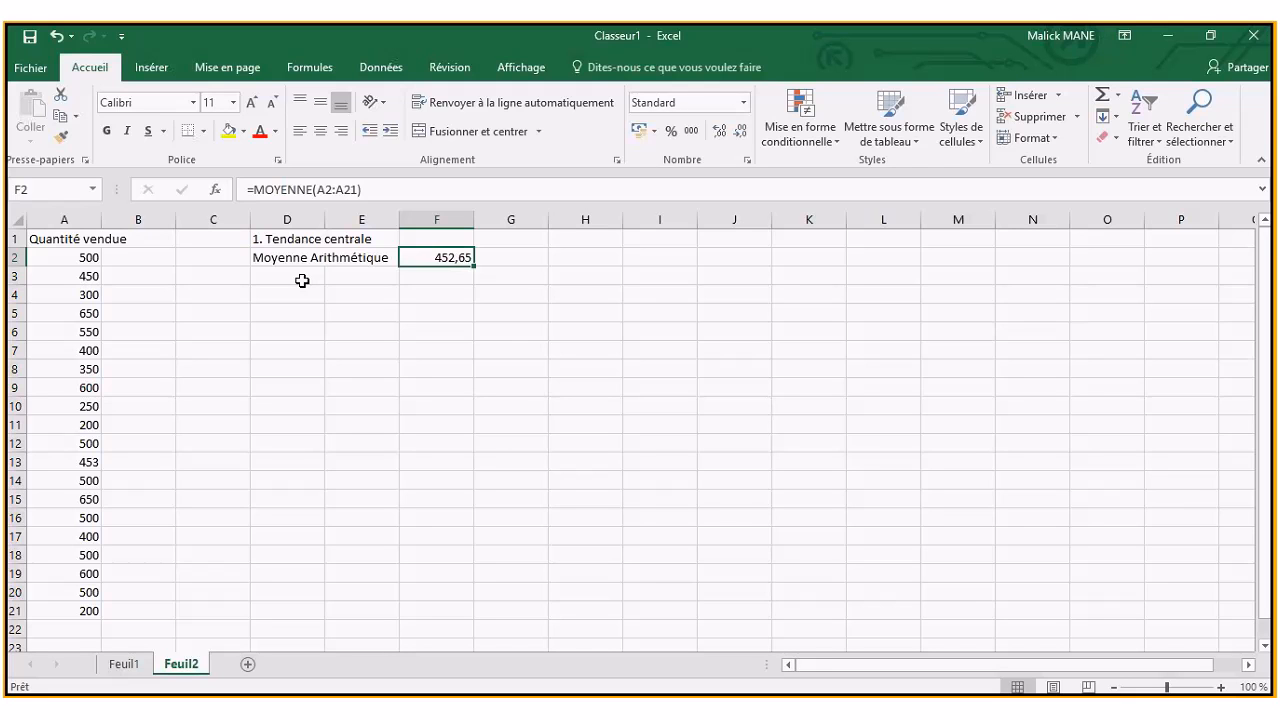
- Enter the label "Moyenne géometrique" in cell D3, replacing the autocompleted word "Arithmétique"
left_click(302, 281)
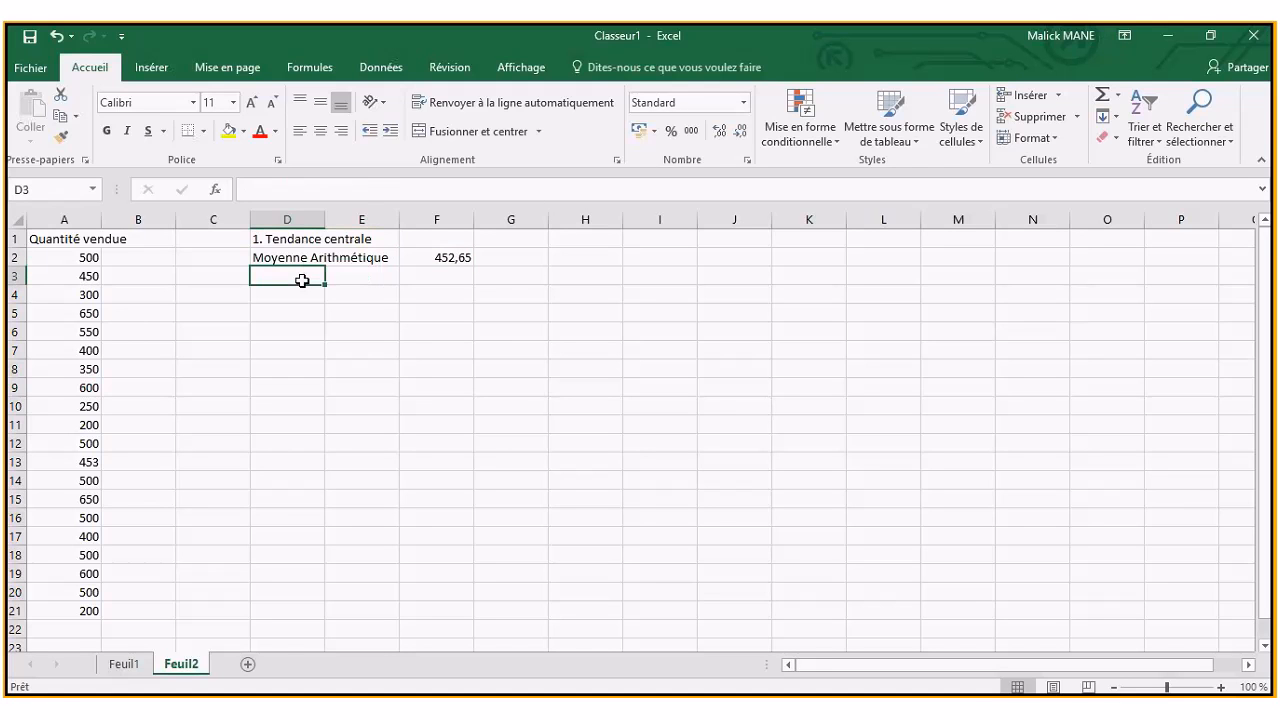
type("Moyenn")
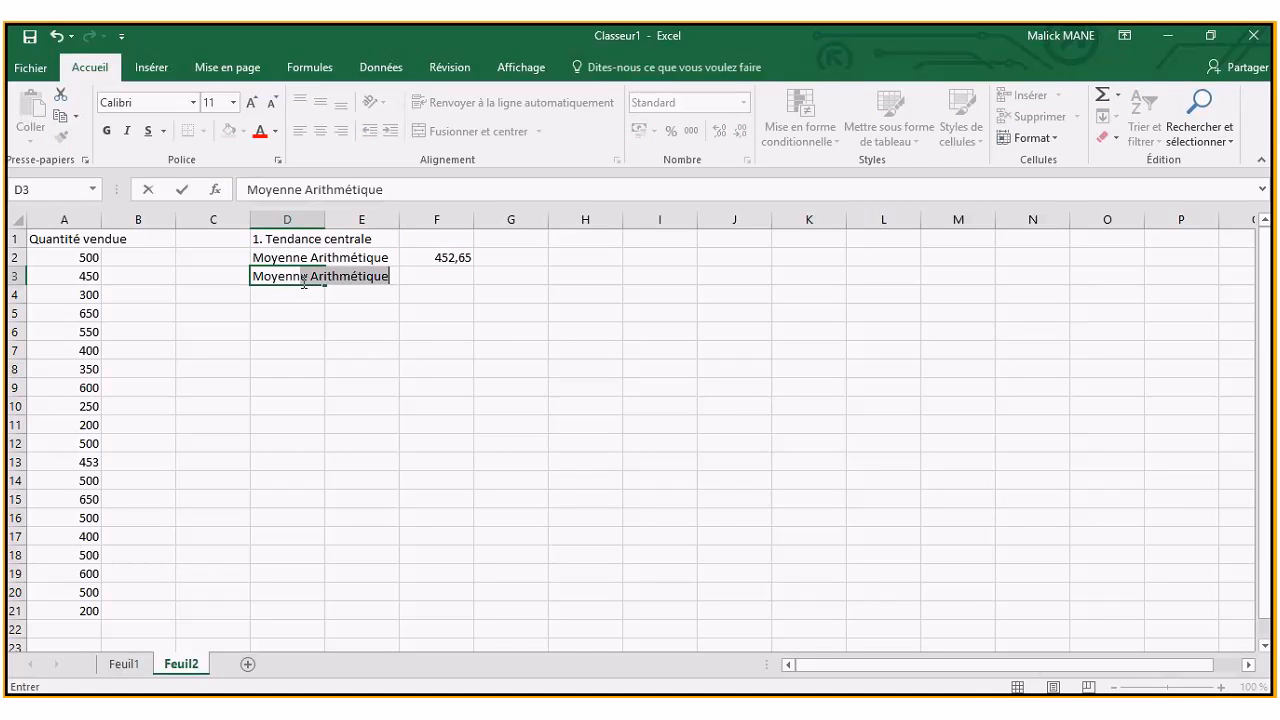
type("e")
left_click(362, 290)
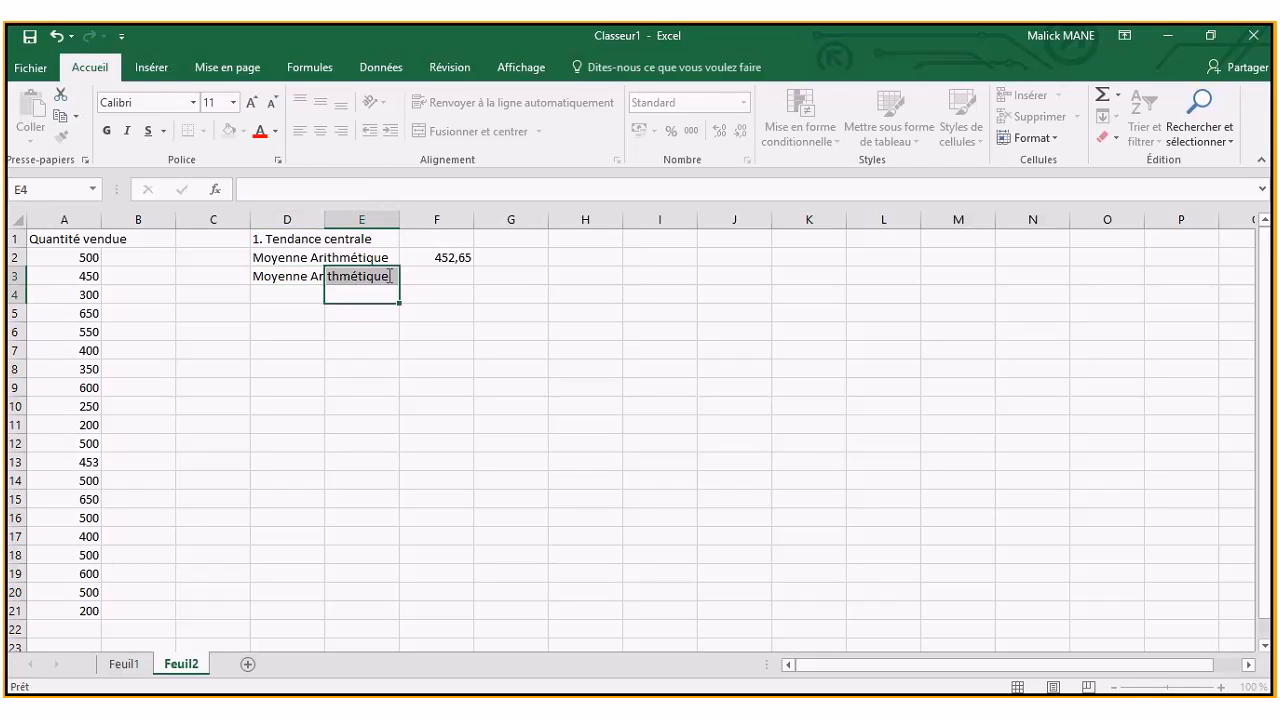
left_click(306, 311)
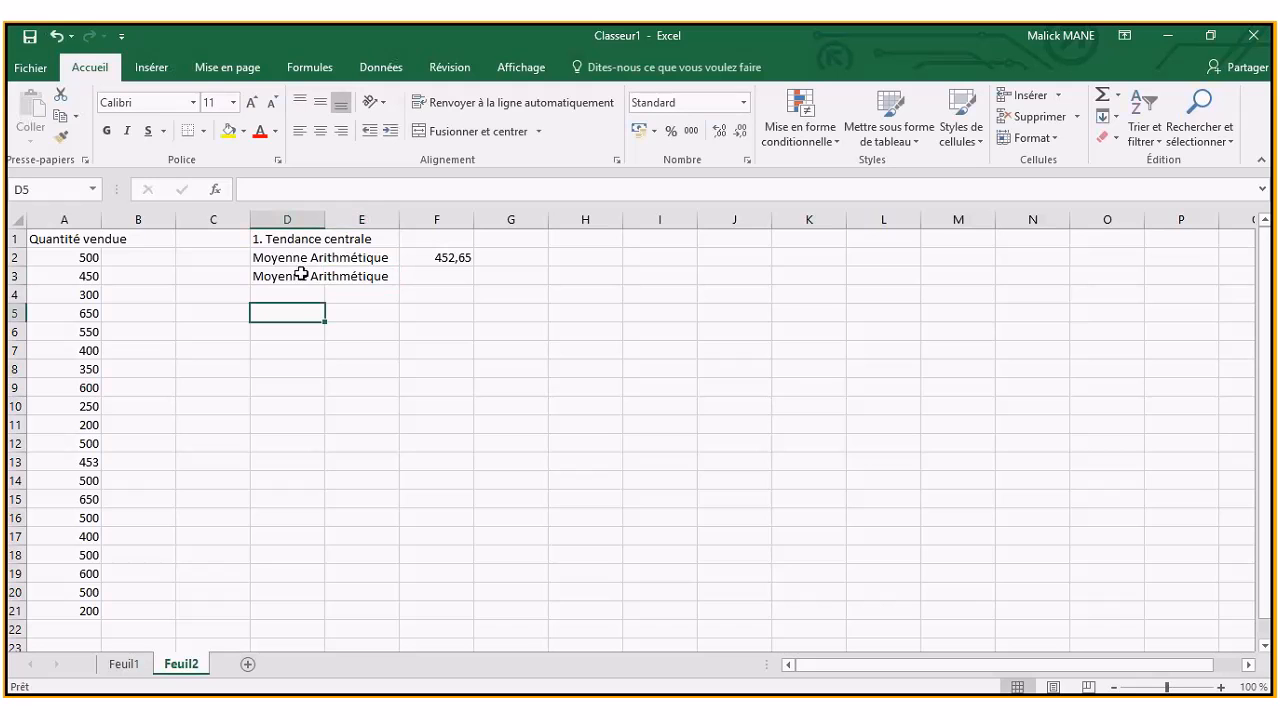
left_click(301, 274)
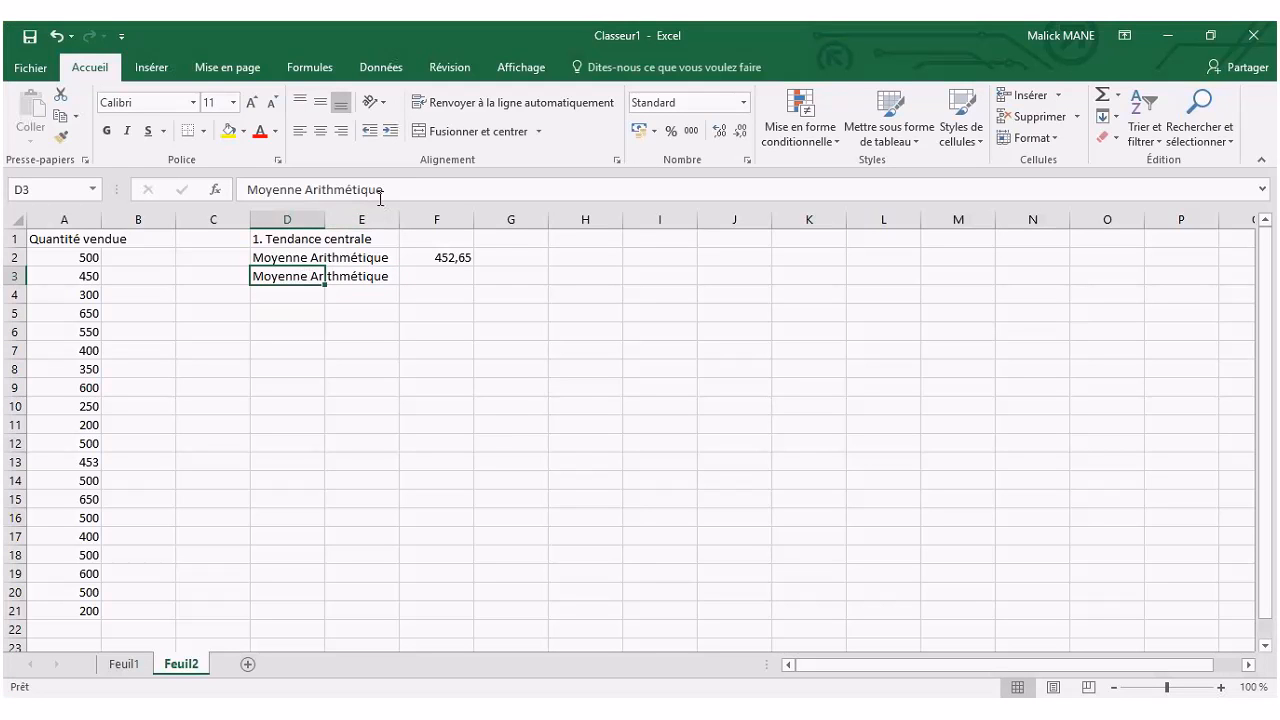
left_click_drag(380, 198, 307, 189)
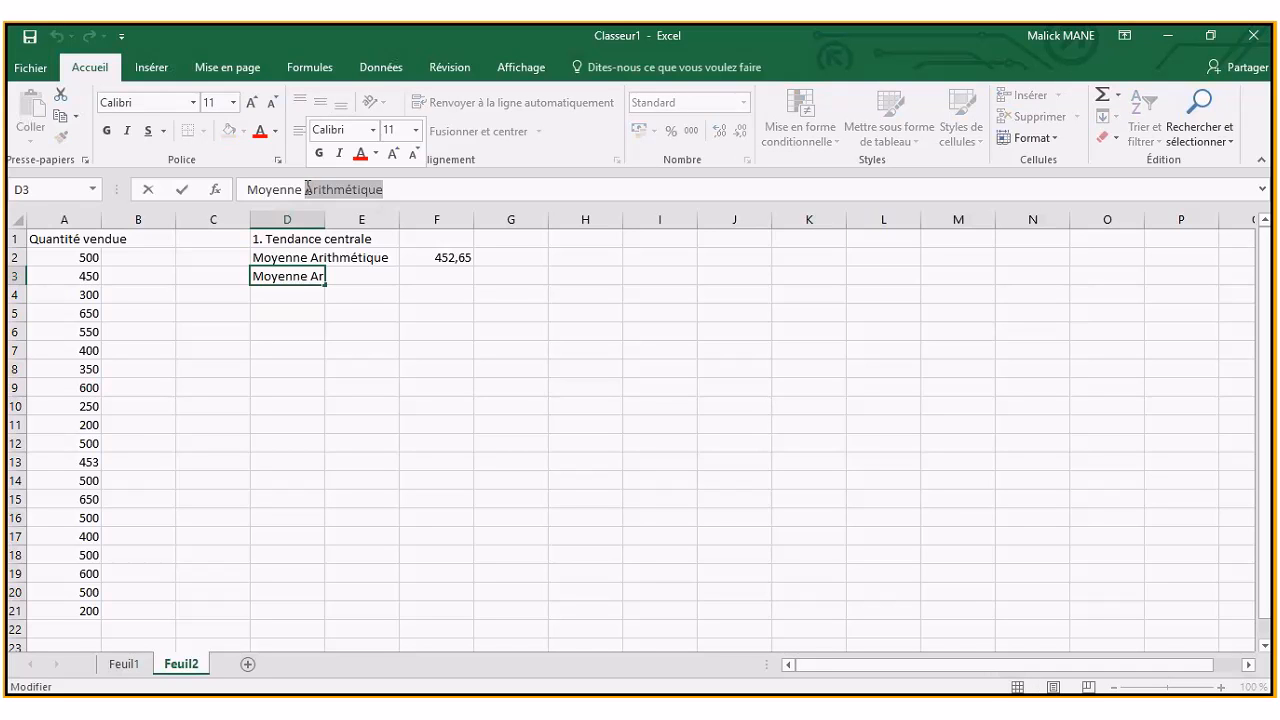
type("ge")
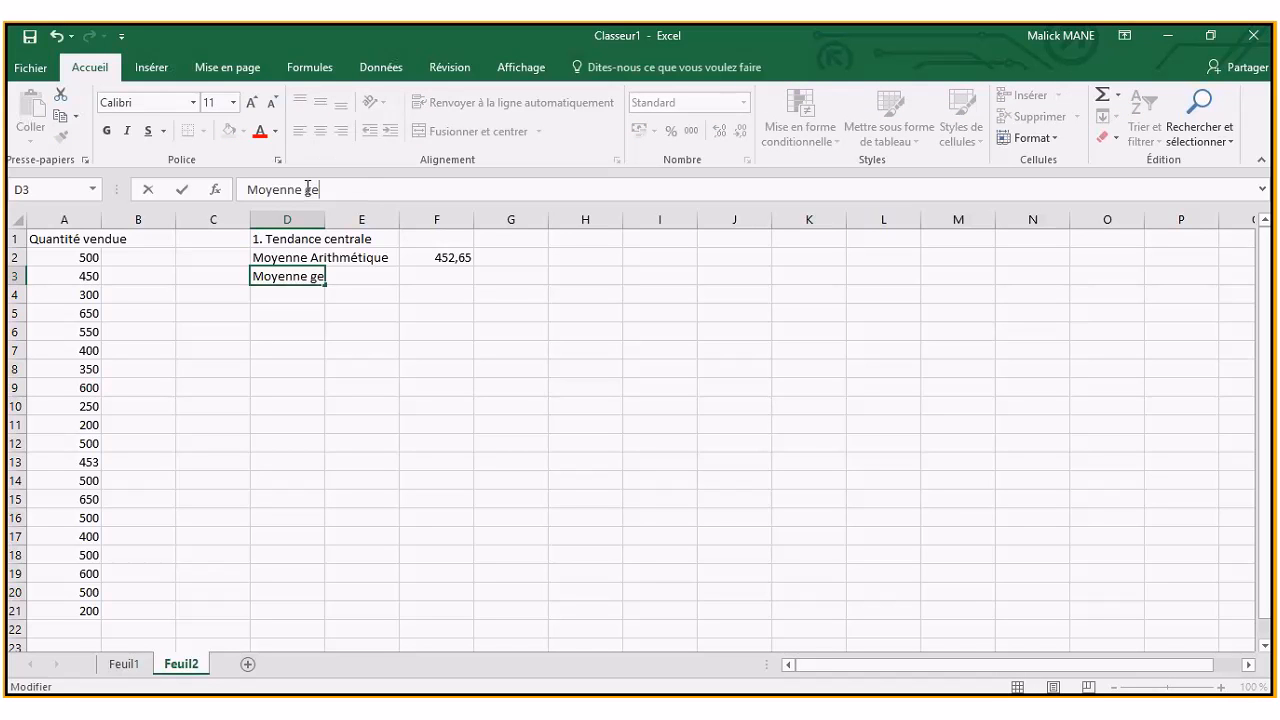
key("BackSpace")
type("éometrique")
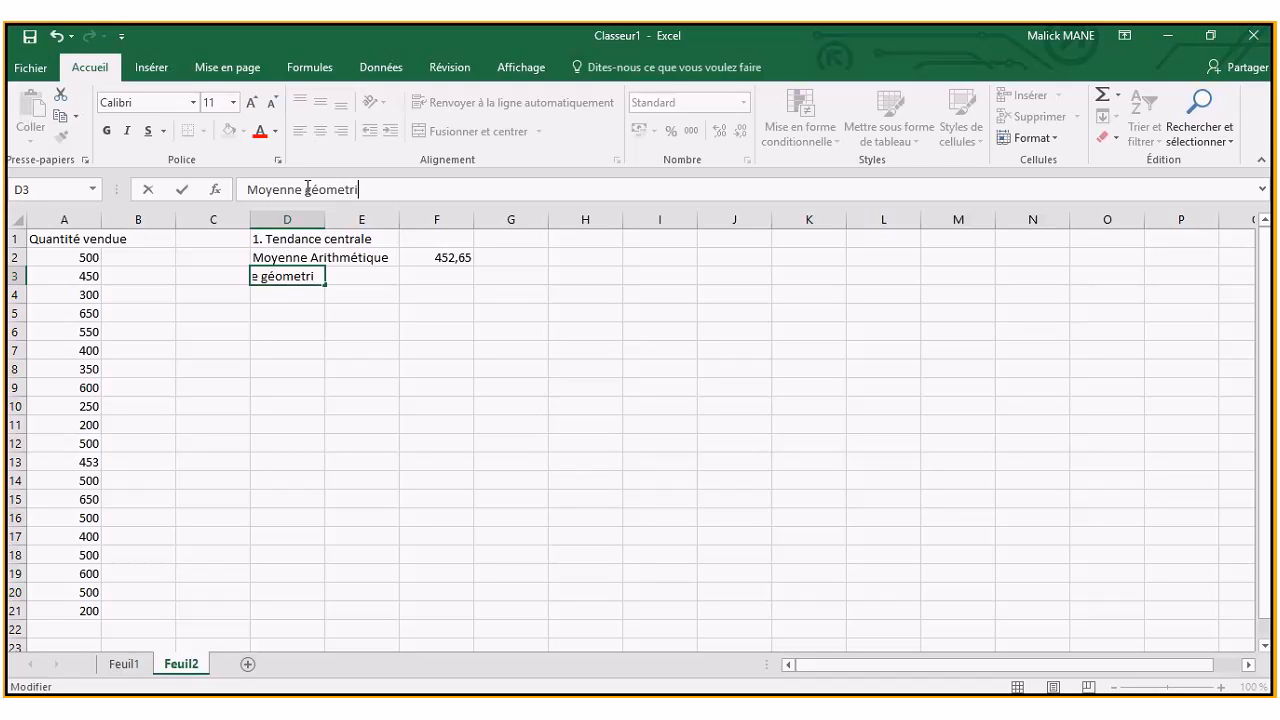
left_click(382, 340)
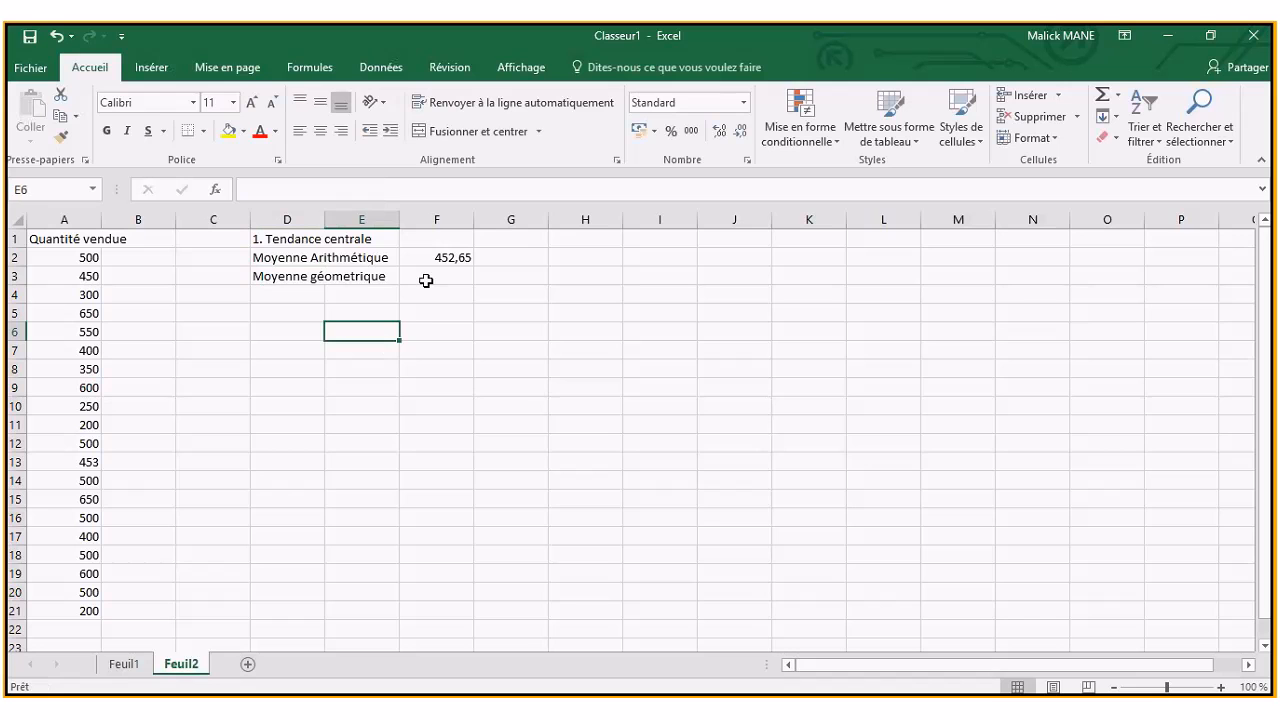
- Calculate the geometric mean of the sold quantities in cell F3 with the MOYENNE.GEOMETRIQUE function over A2:A21
left_click(426, 281)
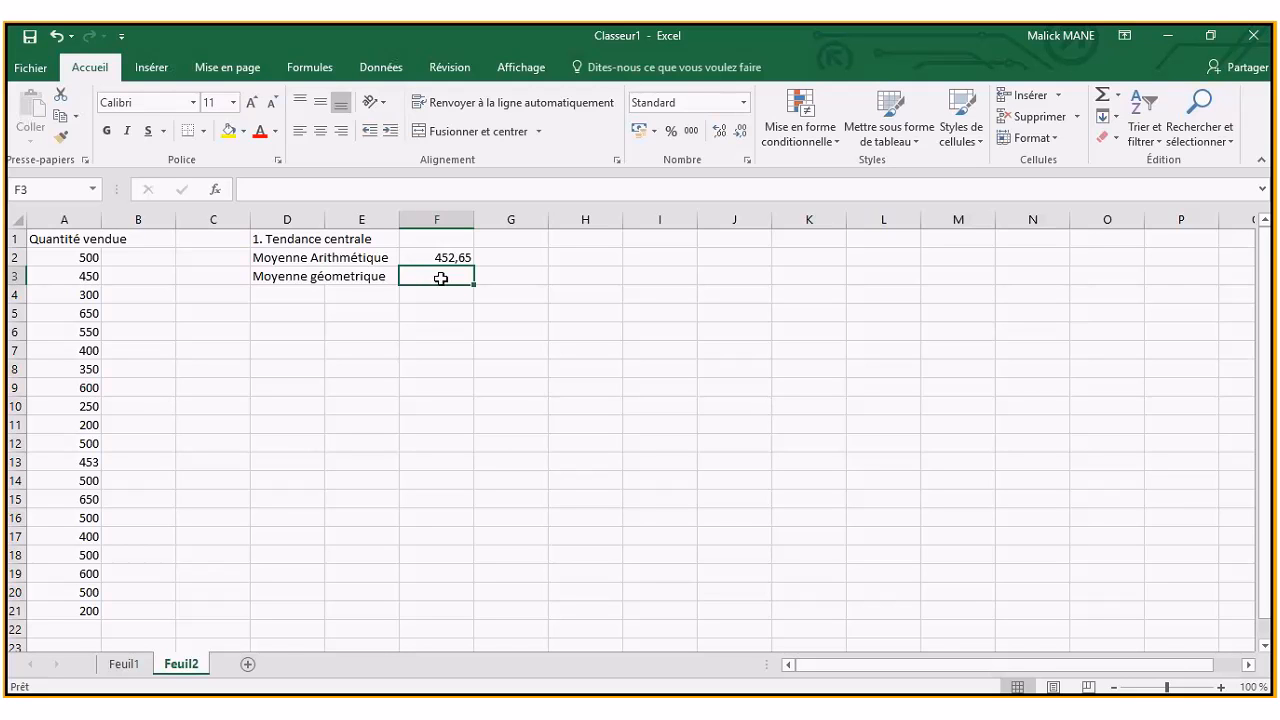
type("=mo")
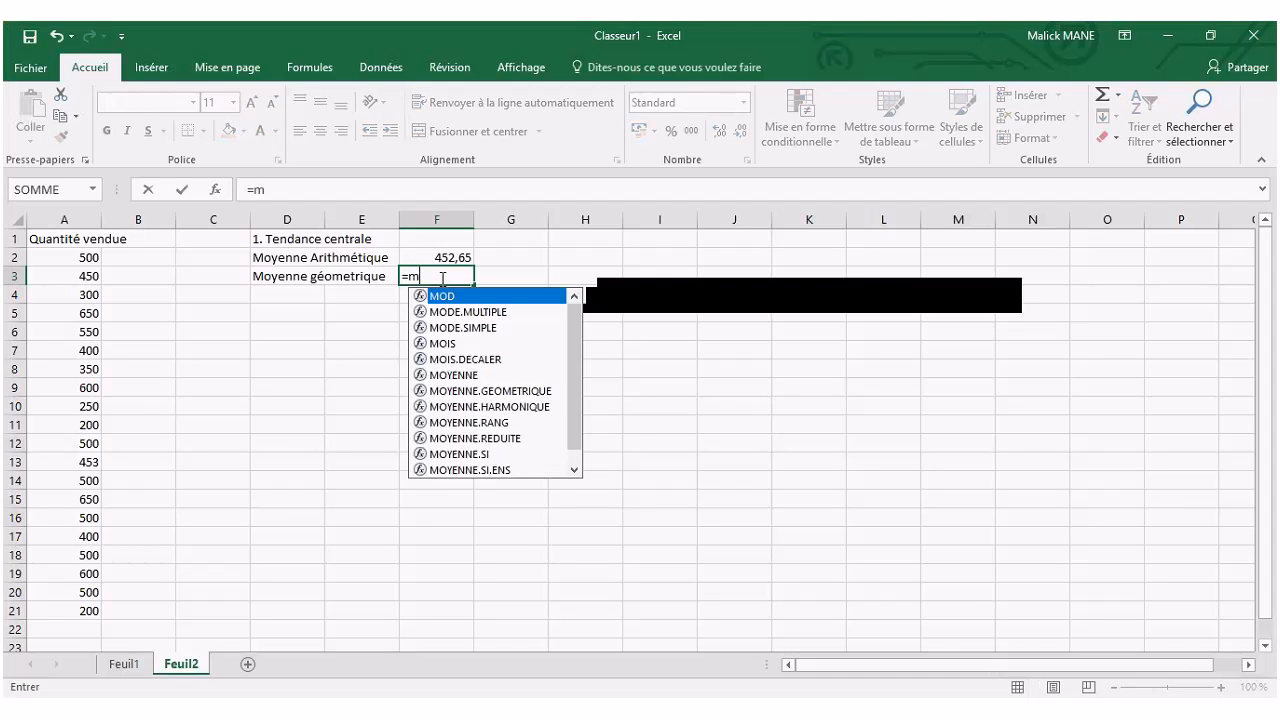
double_click(517, 391)
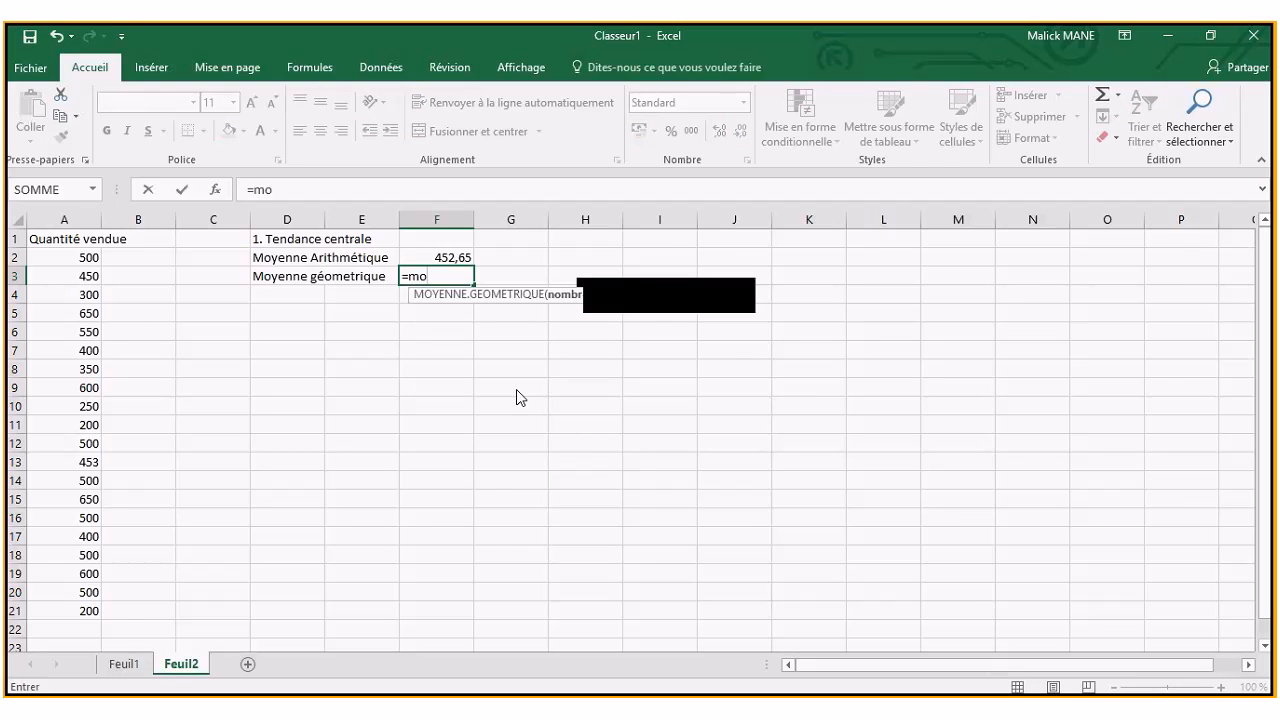
left_click(216, 191)
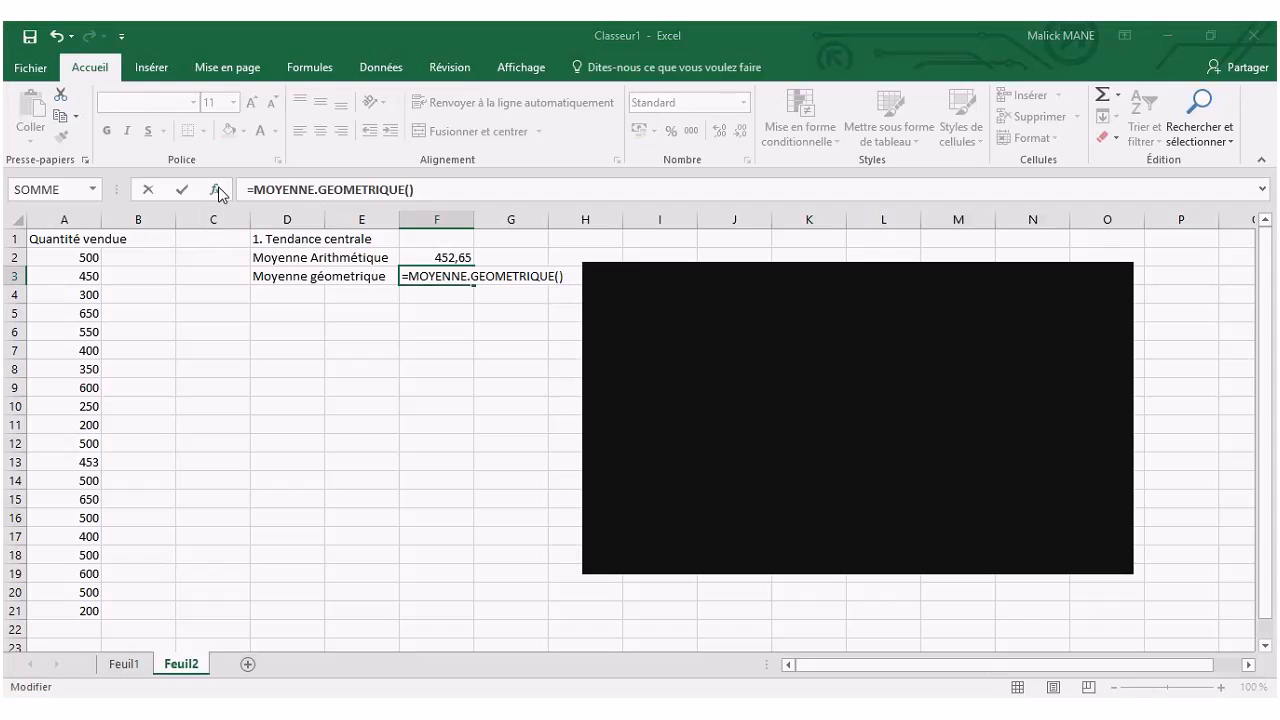
left_click_drag(91, 257, 90, 608)
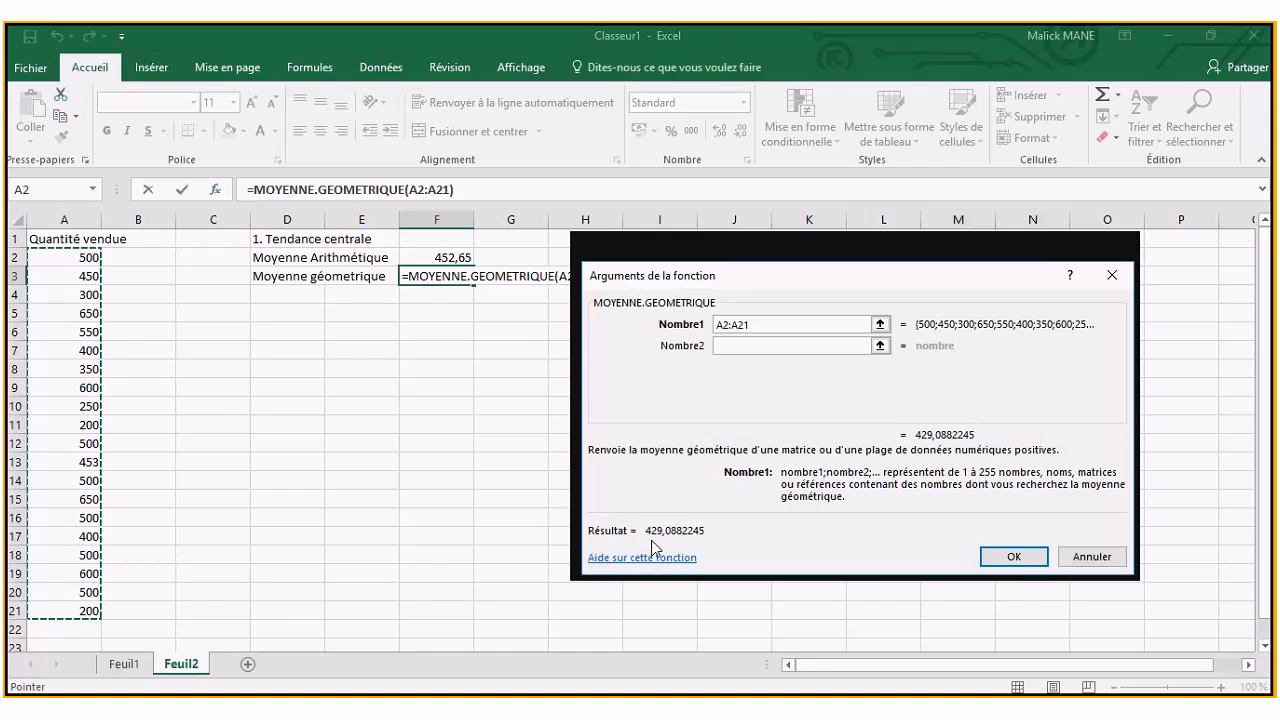
left_click(1012, 558)
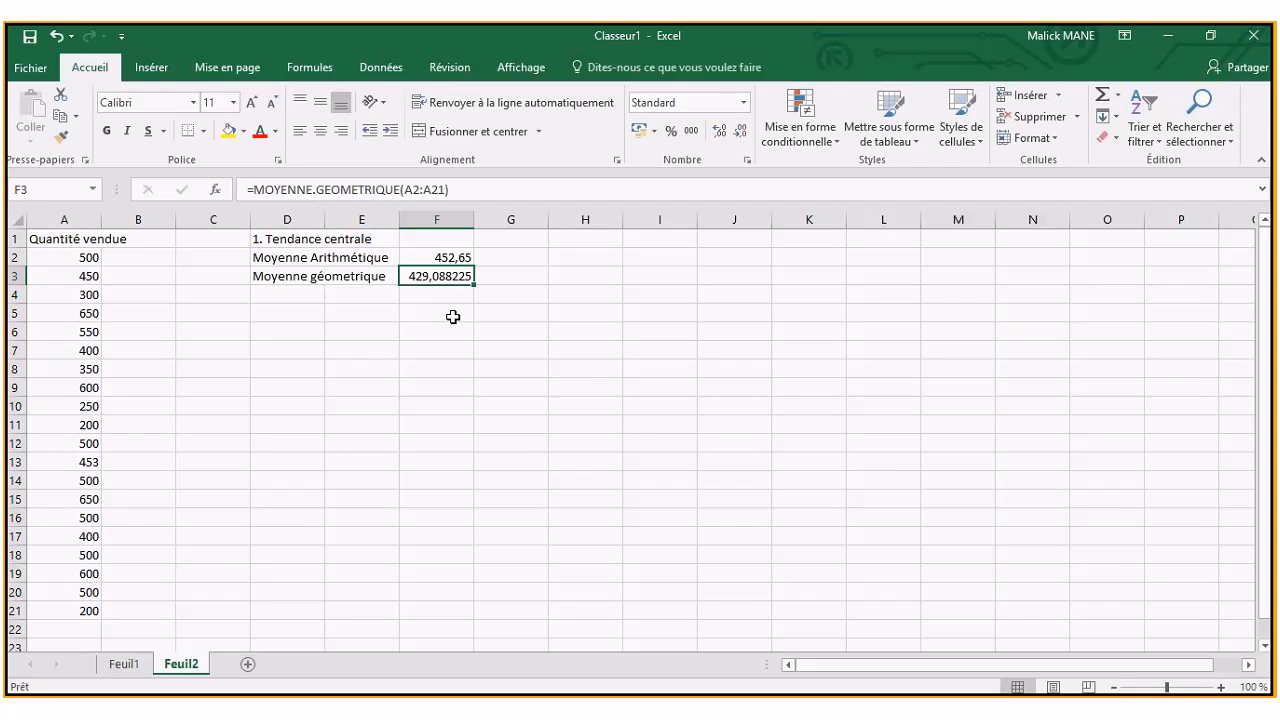
- Enter the label "Moyenne harmonique" in cell D4 and select cell F4 for its result
left_click(295, 291)
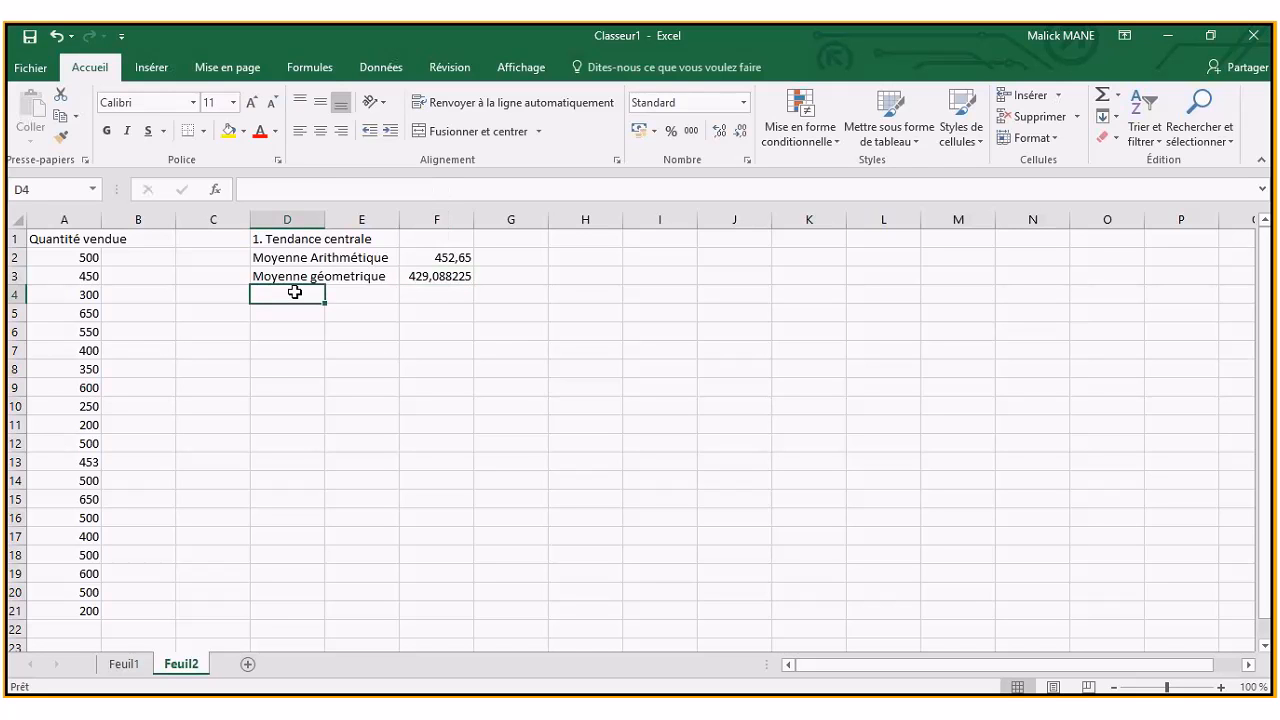
type("Moye")
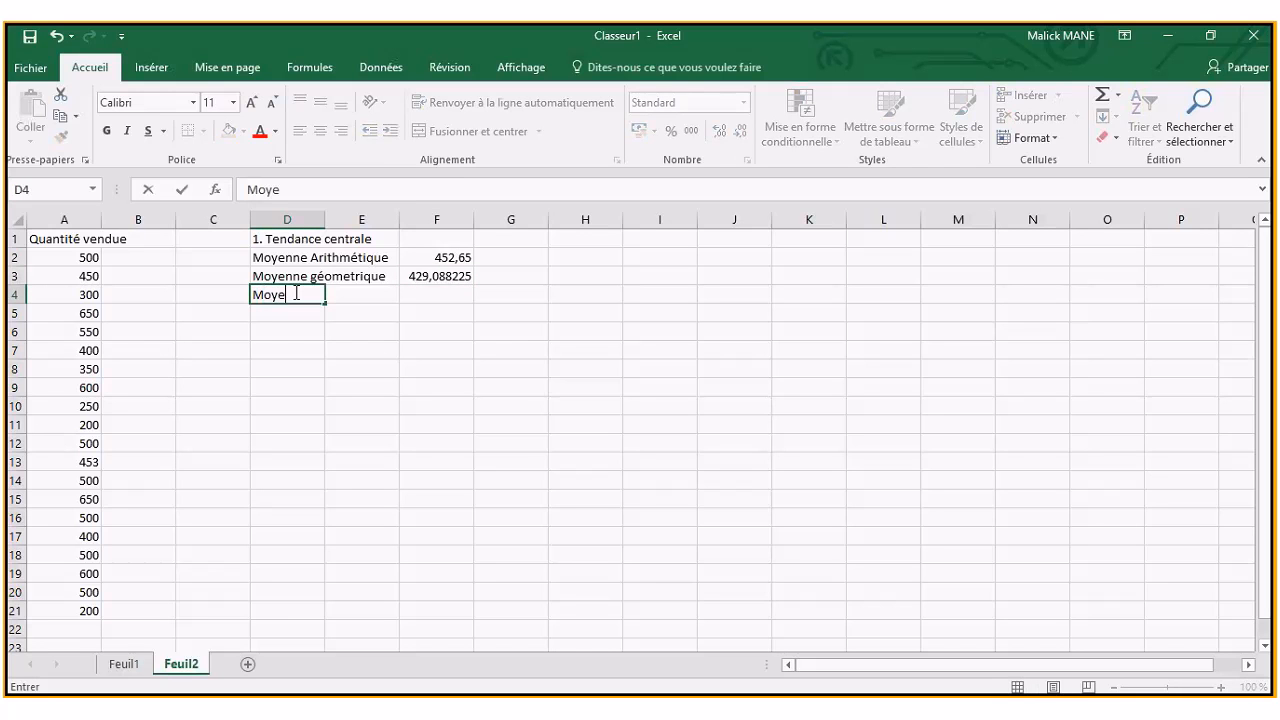
type("nne")
left_click(395, 394)
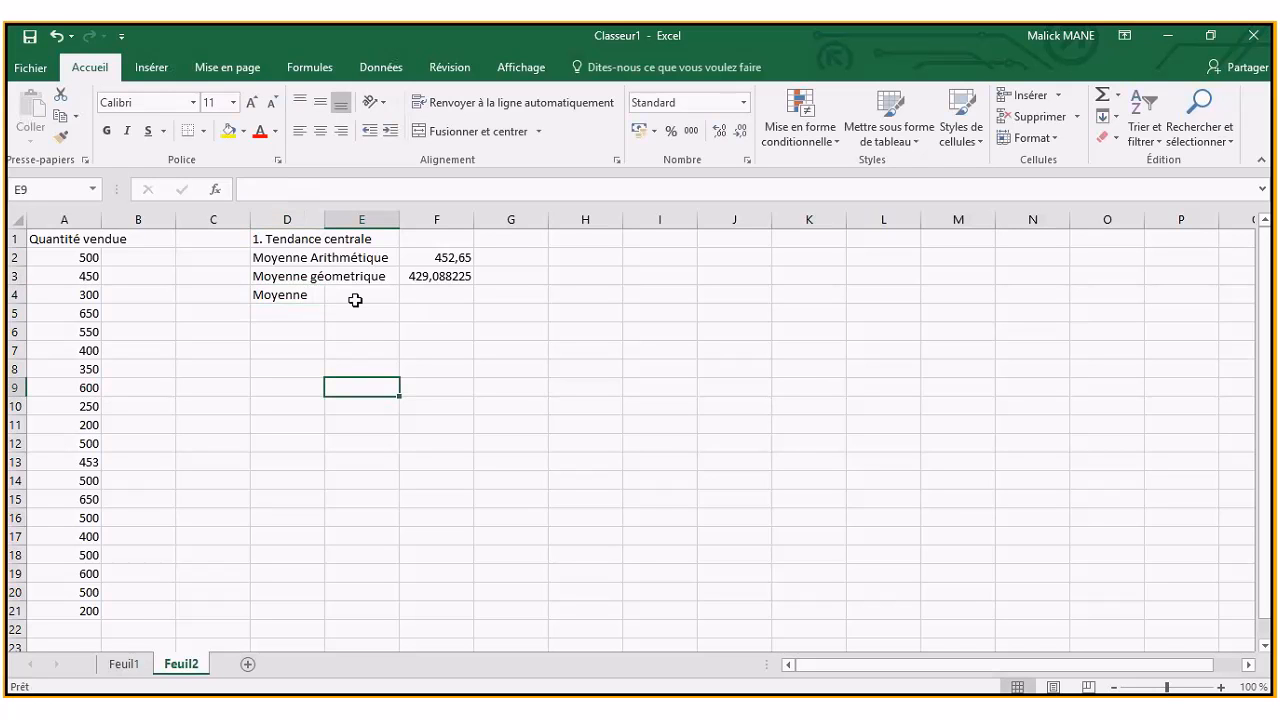
left_click(276, 295)
left_click(309, 190)
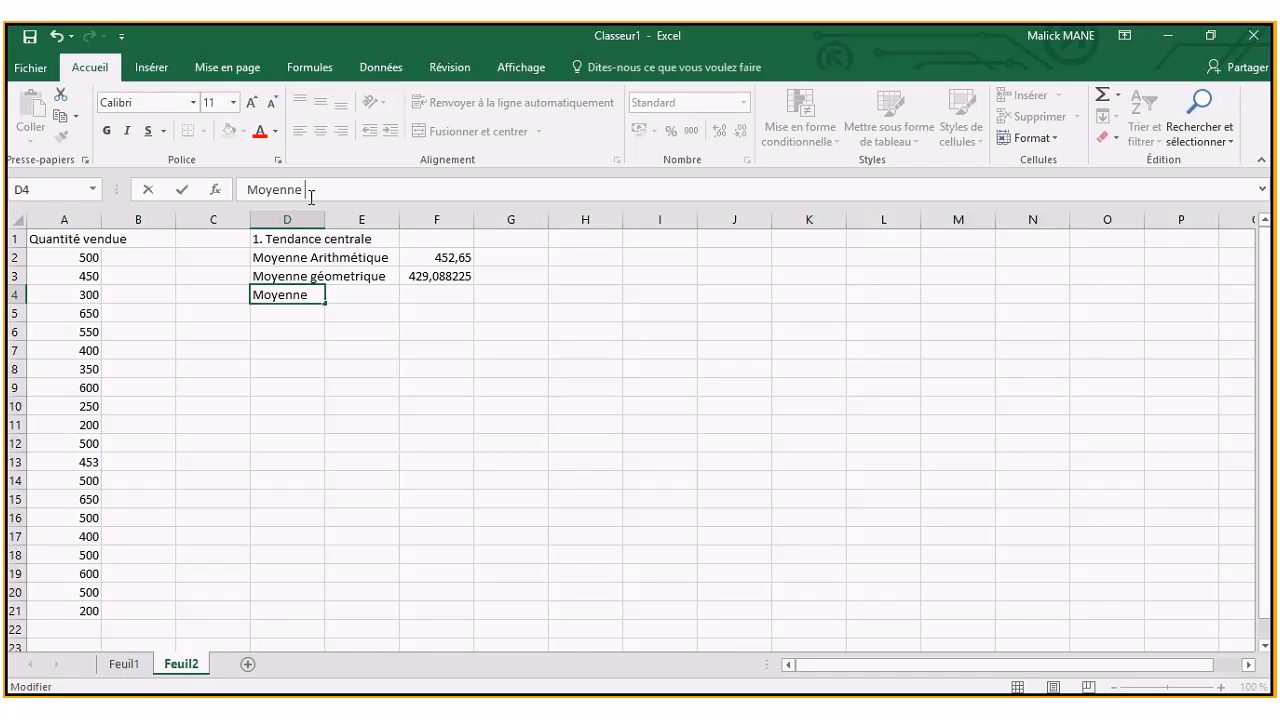
type("har")
type("monique")
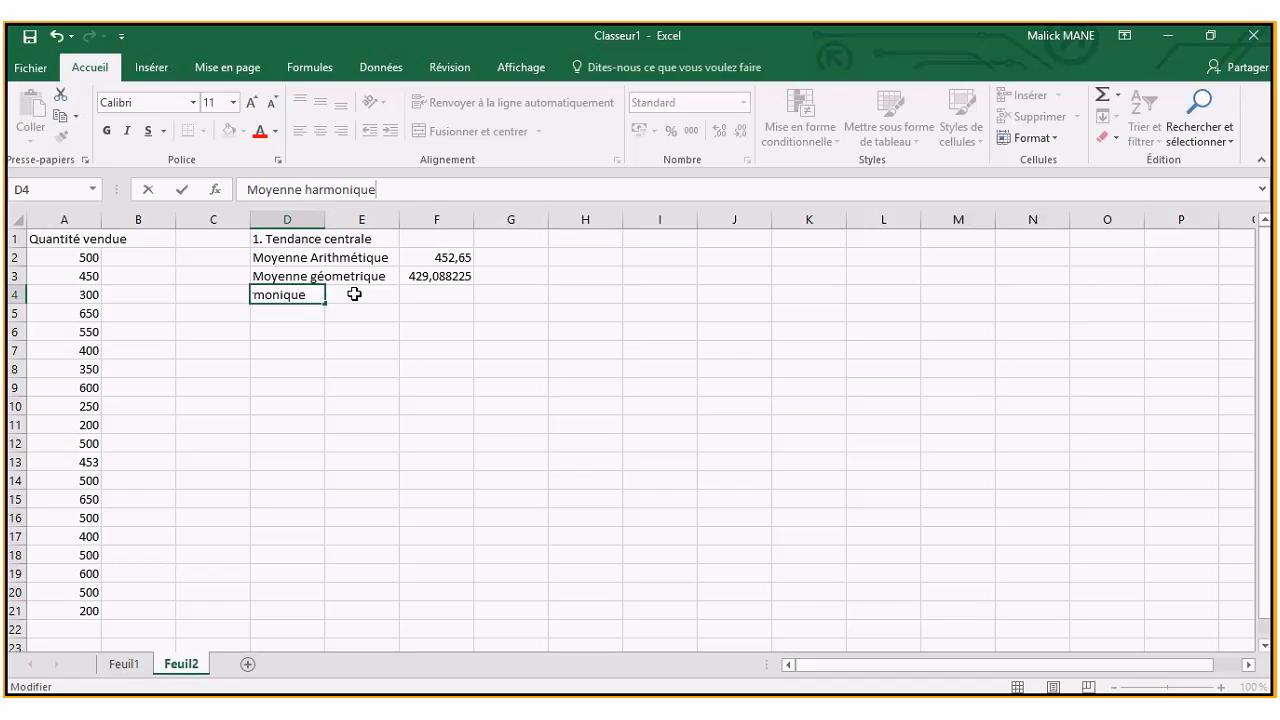
left_click(410, 344)
left_click(428, 295)
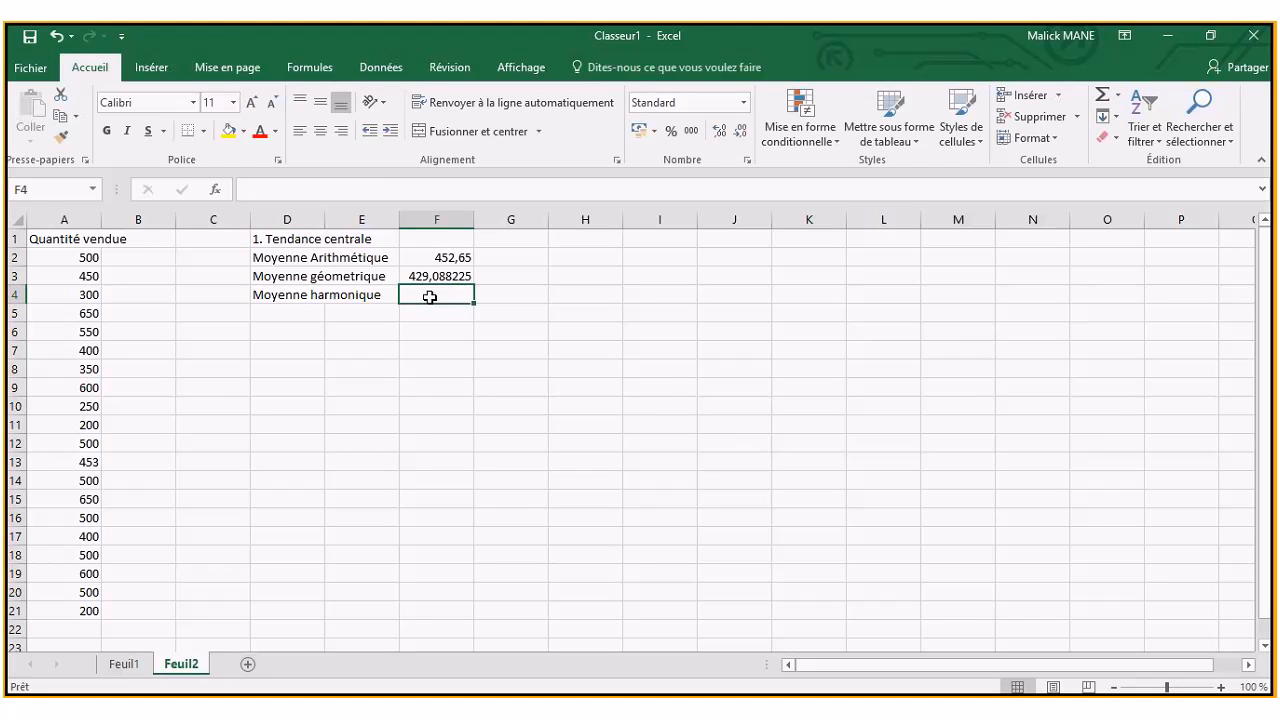
type("=")
type("moyen")
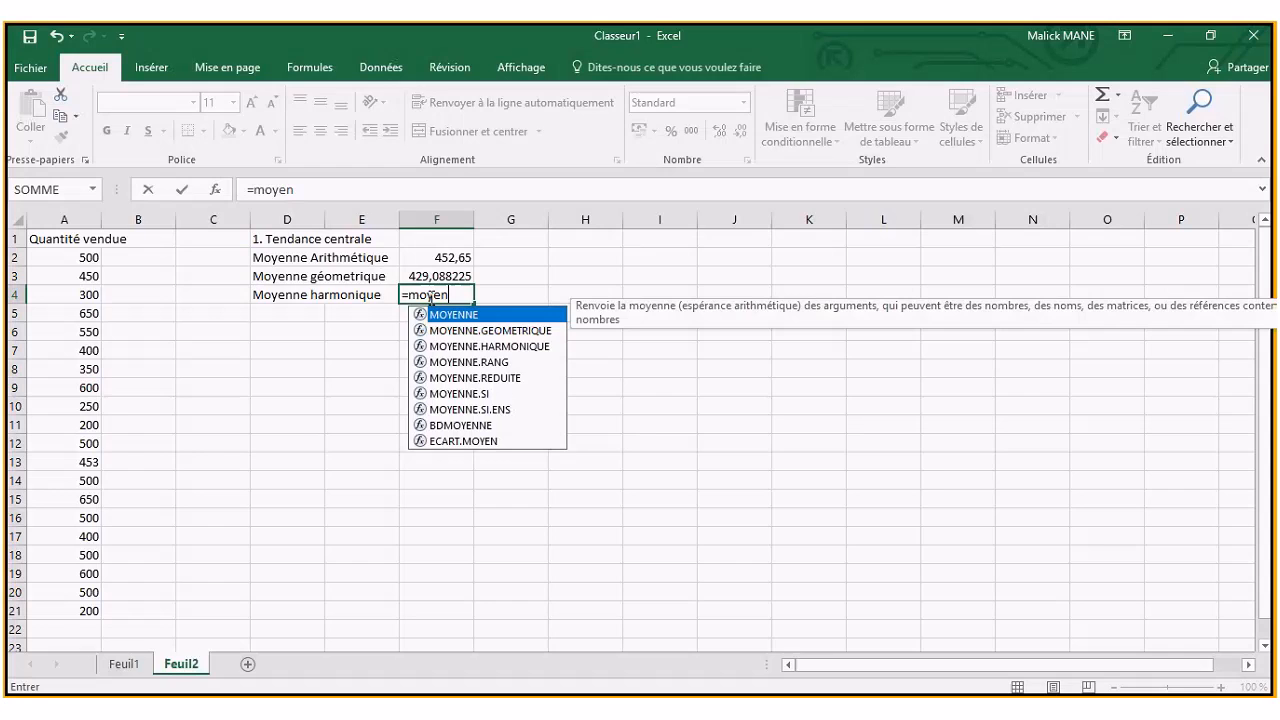
double_click(500, 346)
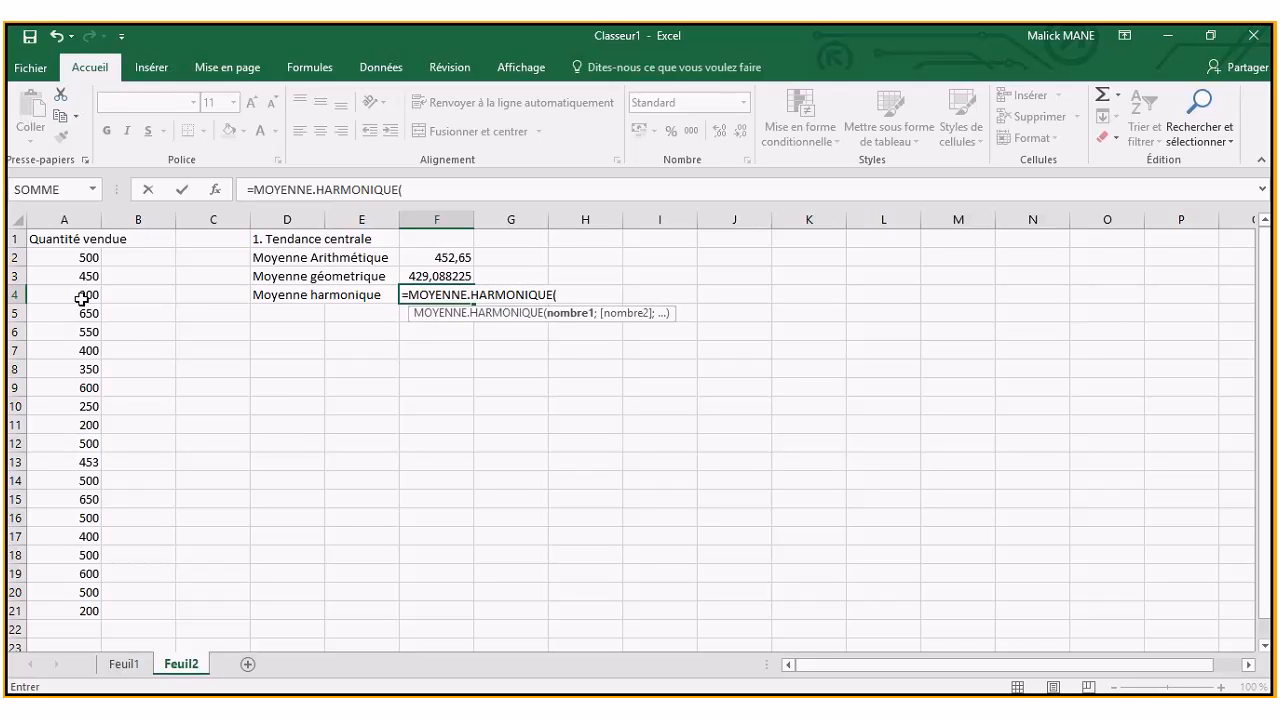
left_click_drag(61, 255, 68, 610)
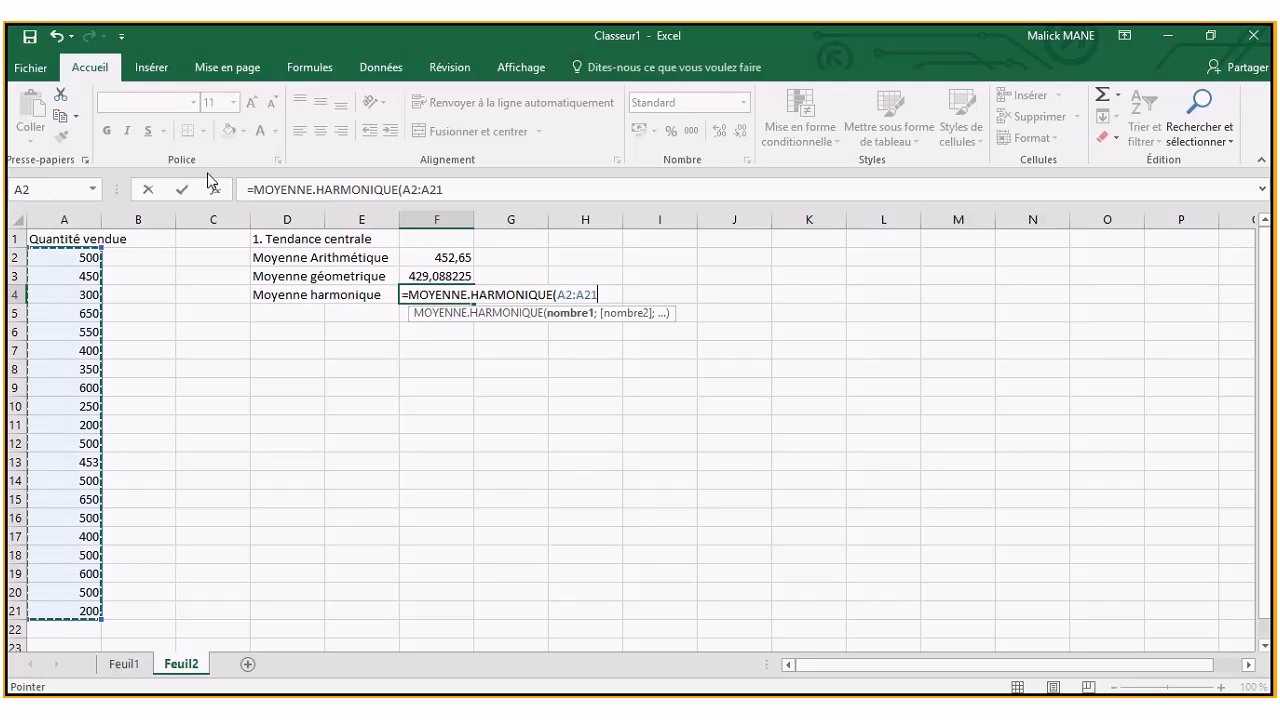
left_click(215, 190)
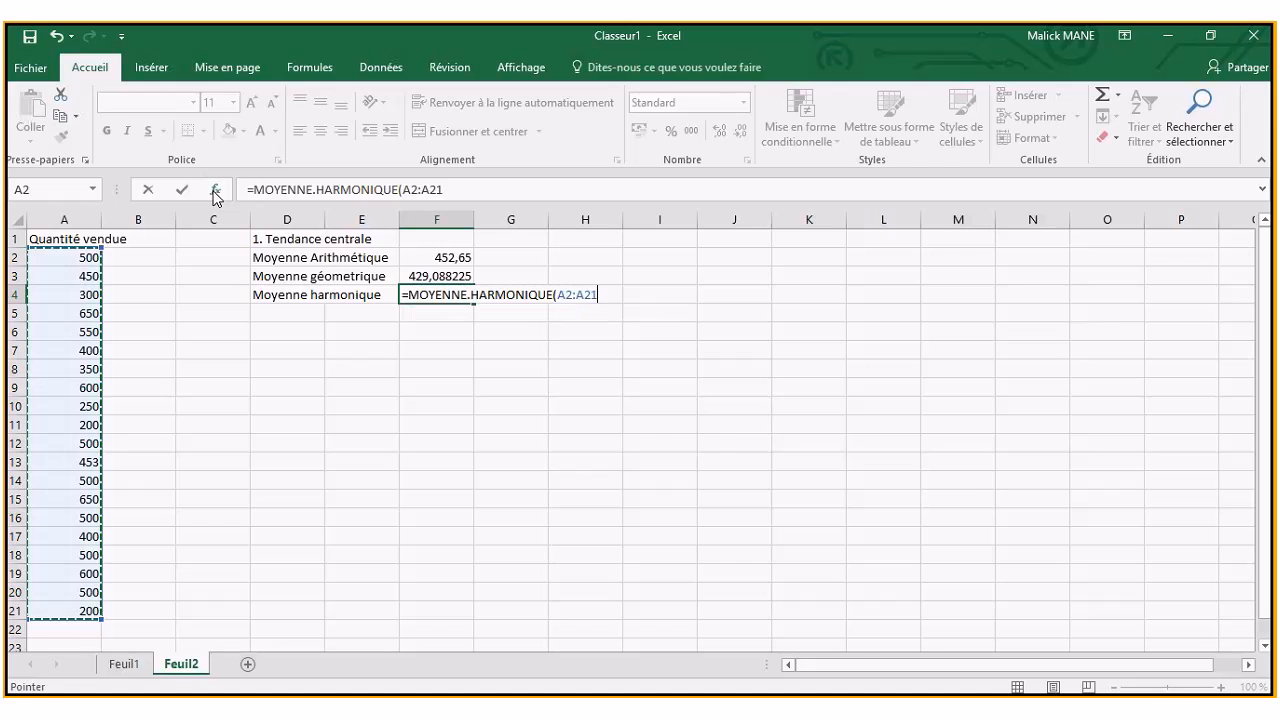
left_click(1087, 566)
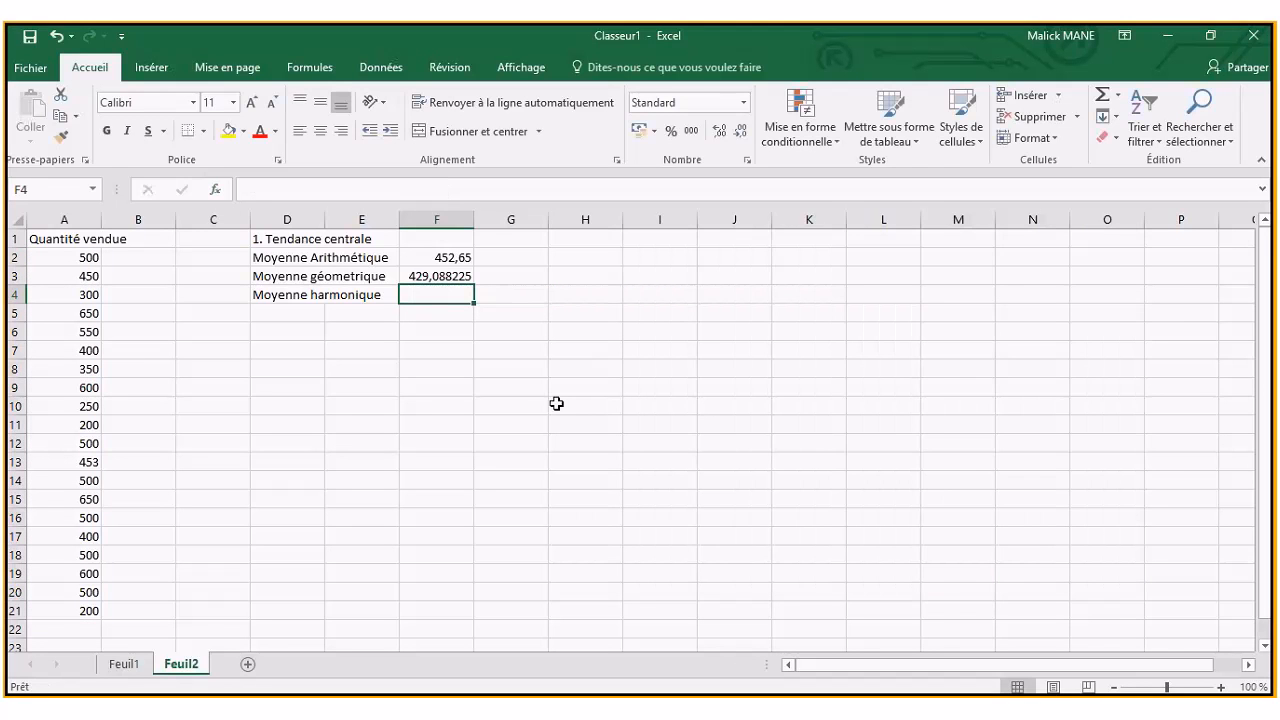
- Calculate the harmonic mean of the sold quantities in cell F4 with the MOYENNE.HARMONIQUE function over A2:A21
type("=ùo")
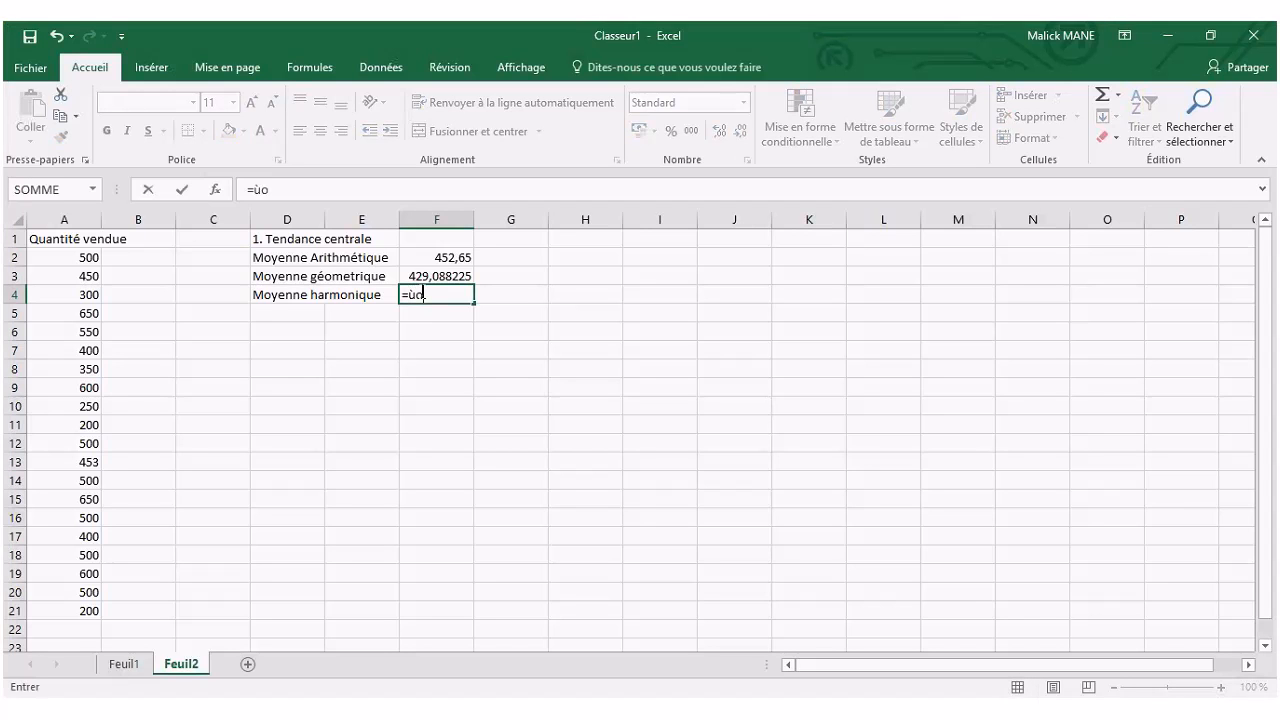
key("BackSpace")
key("BackSpace")
type("moy")
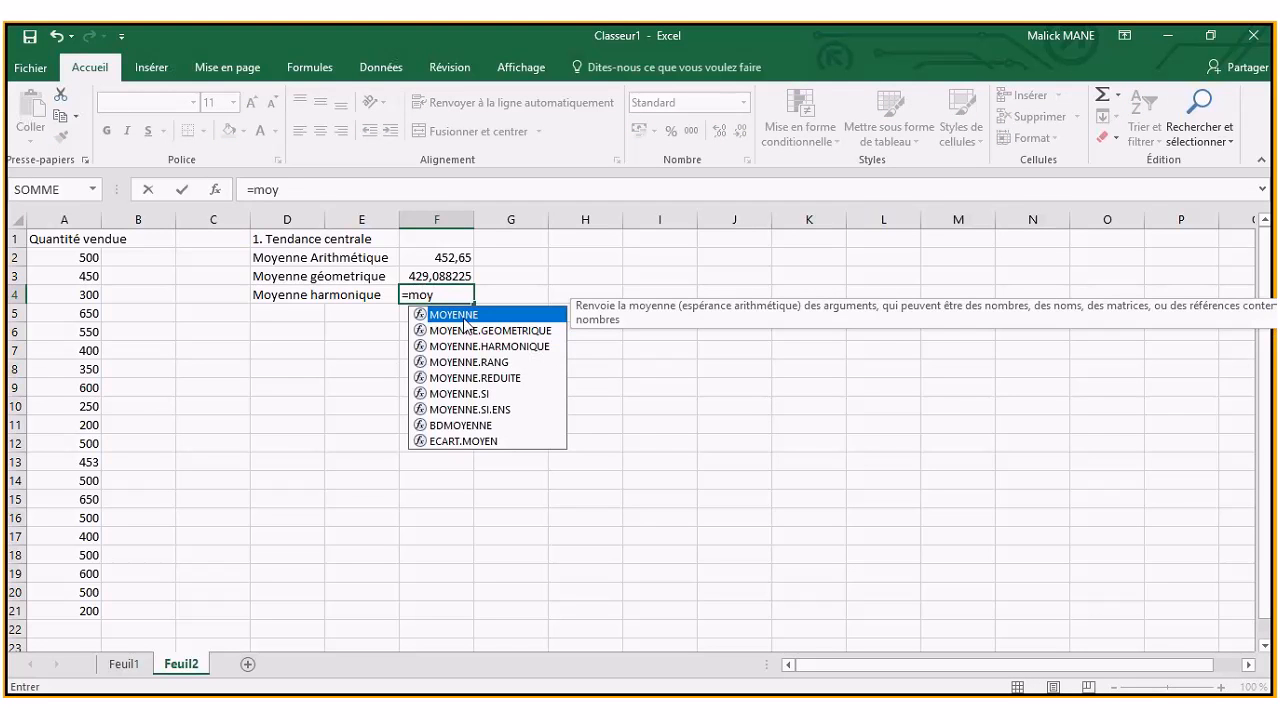
double_click(493, 346)
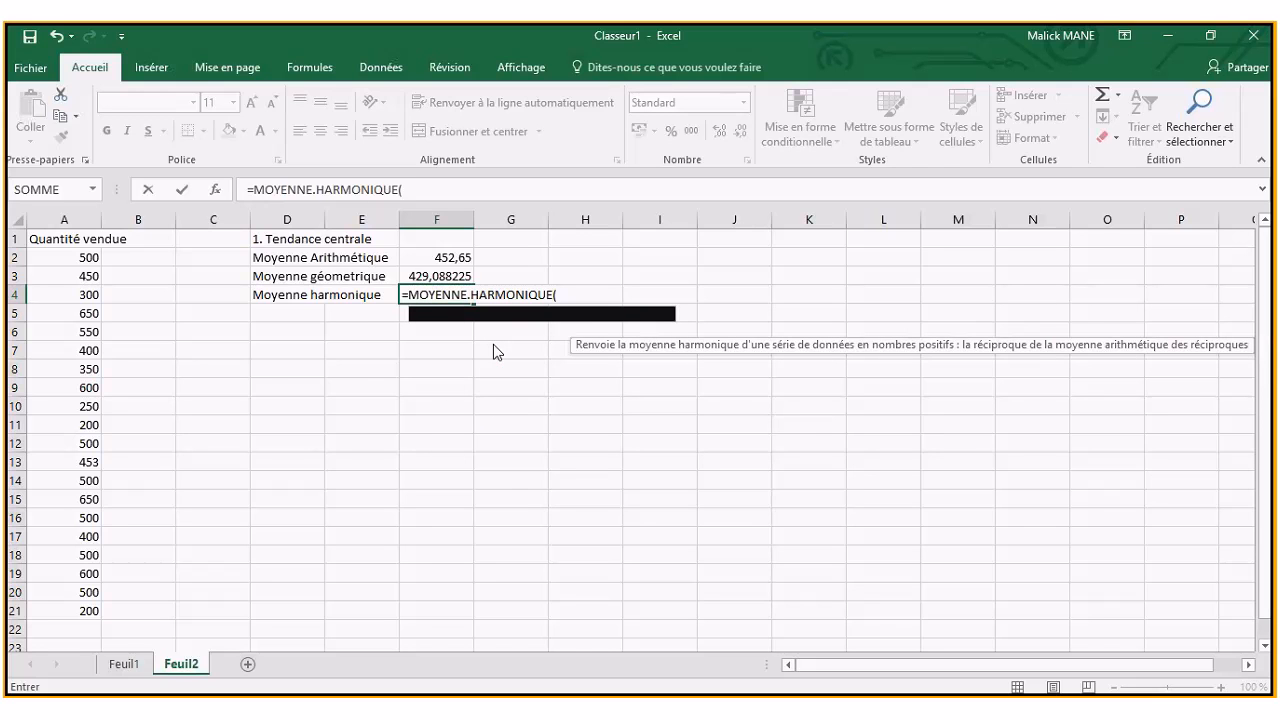
left_click_drag(90, 257, 87, 611)
key("Return")
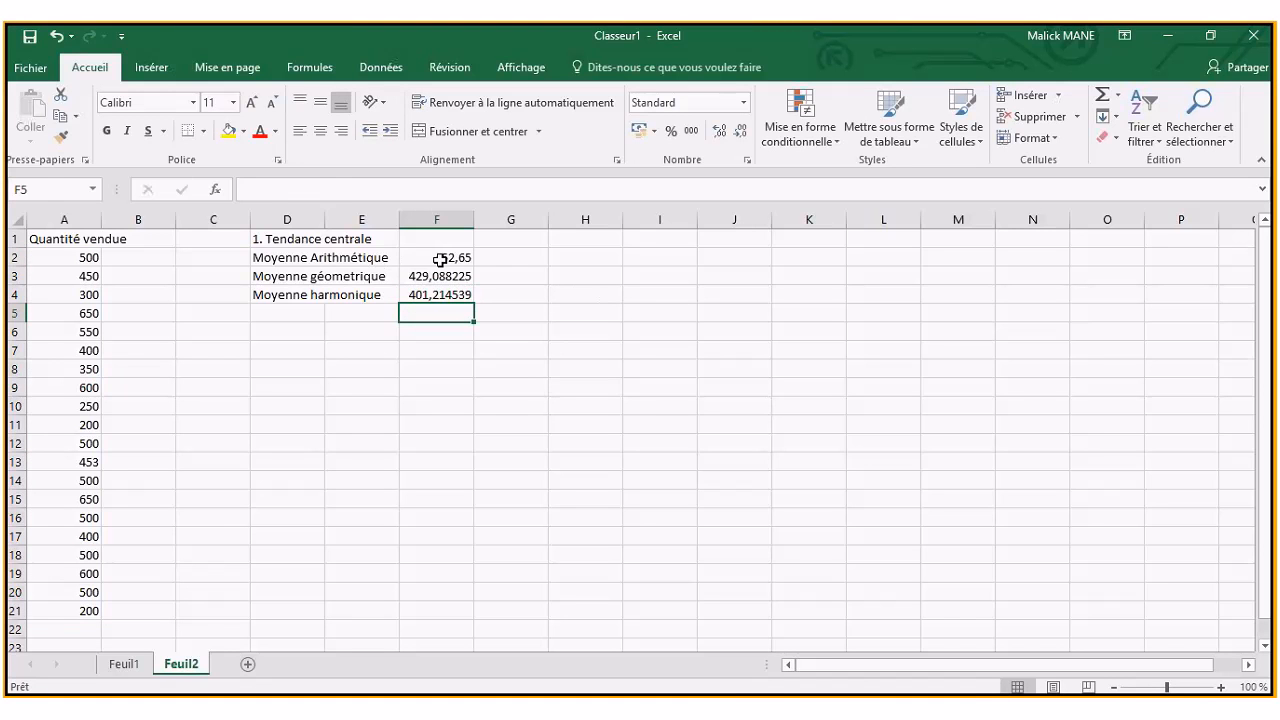
left_click_drag(440, 259, 440, 294)
left_click(438, 352)
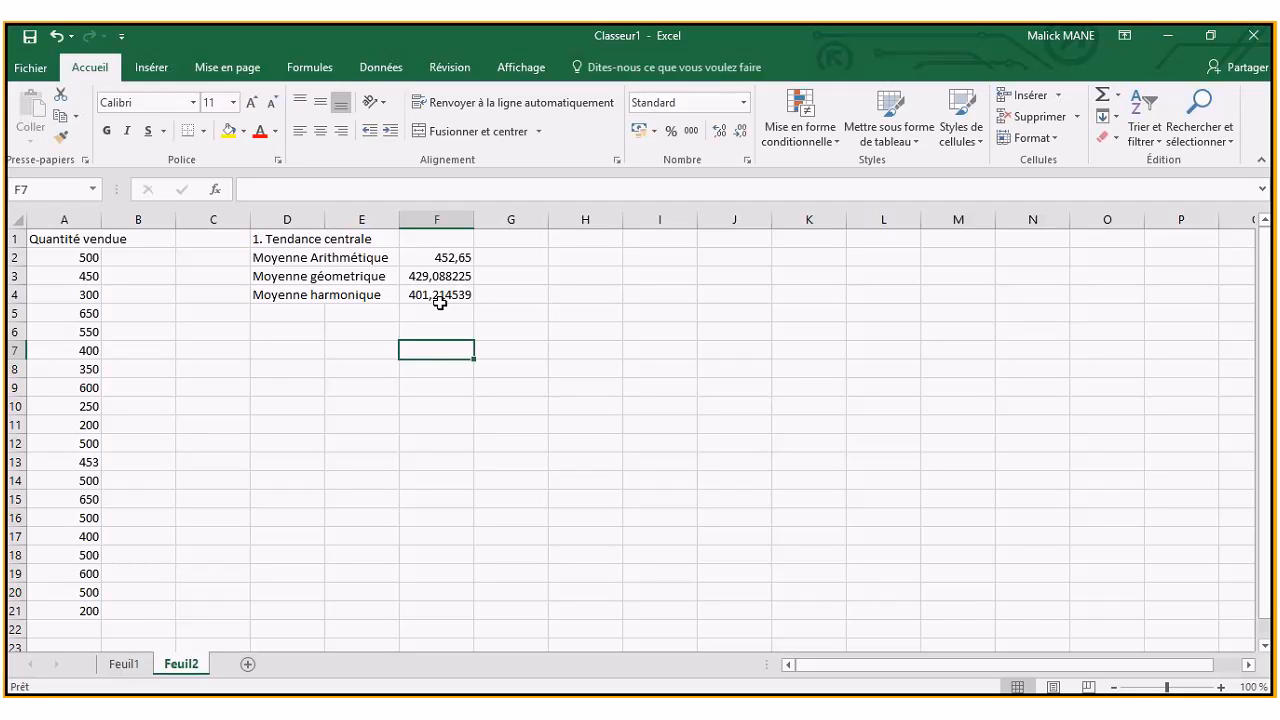
- Enter the label "Le mode" in cell D5
left_click(291, 315)
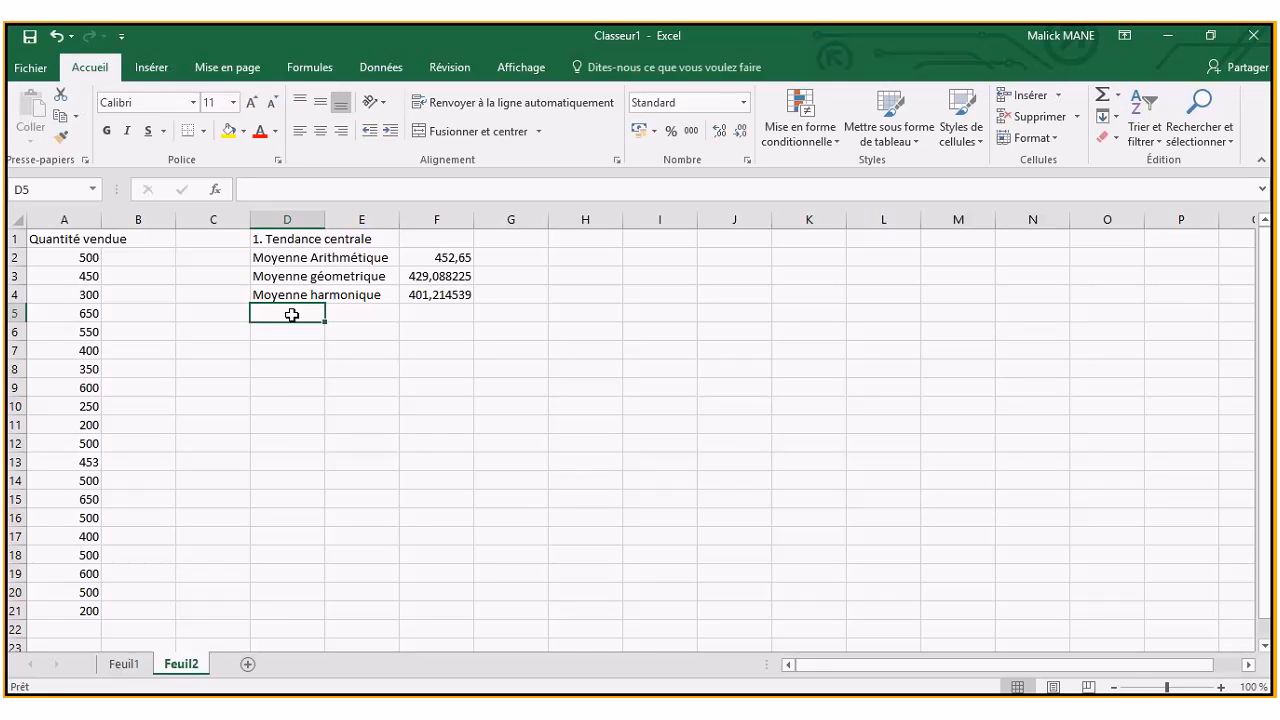
type("Le mode")
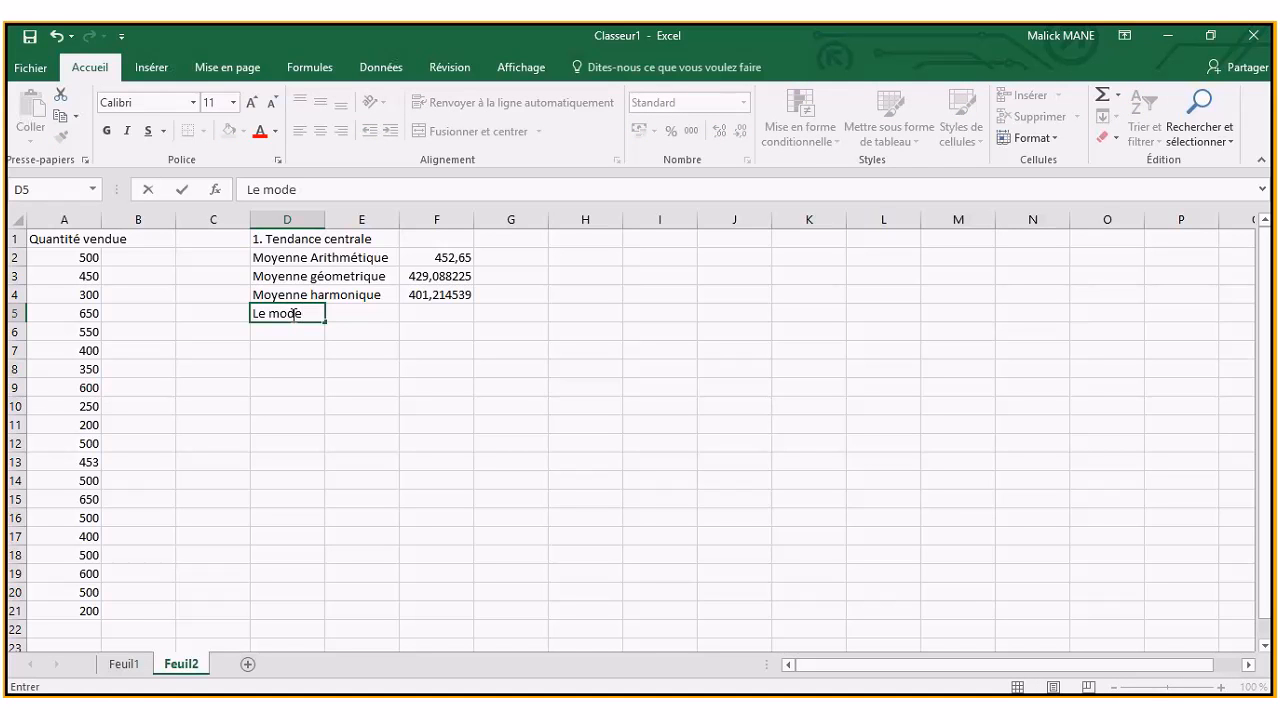
left_click(392, 332)
left_click(364, 318)
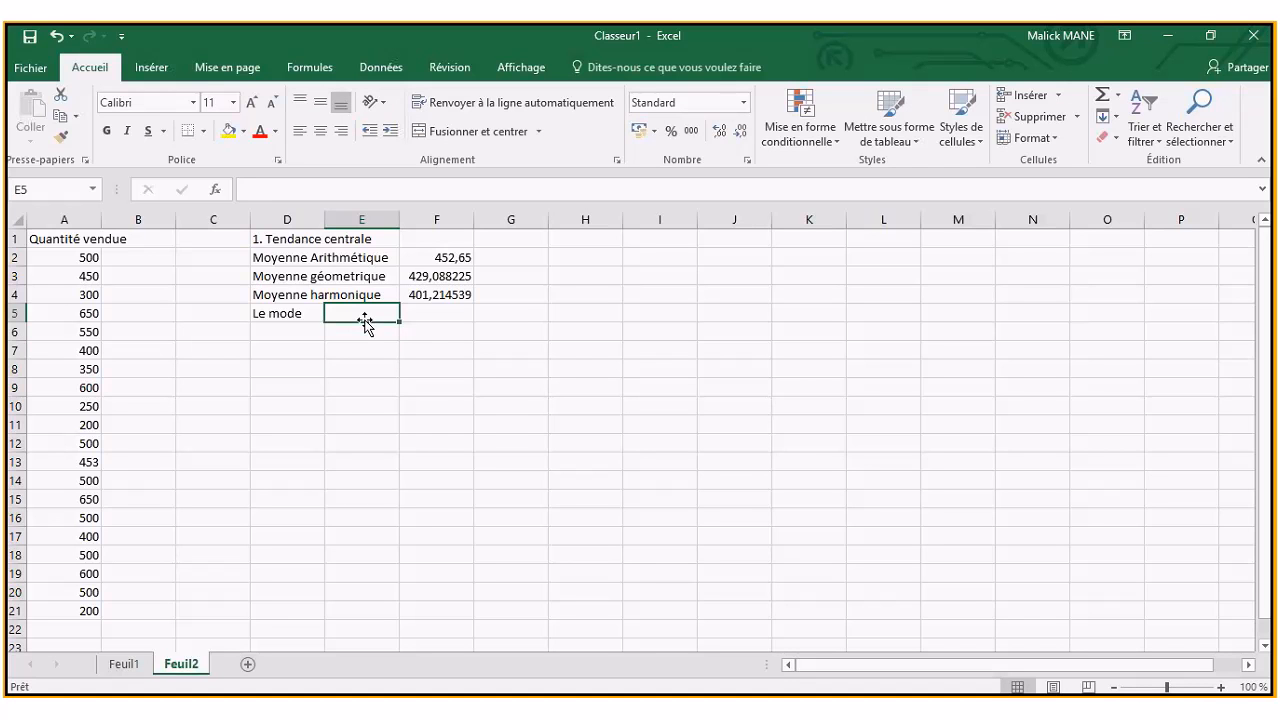
- Calculate the mode of the sold quantities in cell F5 with the MODE.SIMPLE function over A2:A21
left_click(439, 321)
type("=")
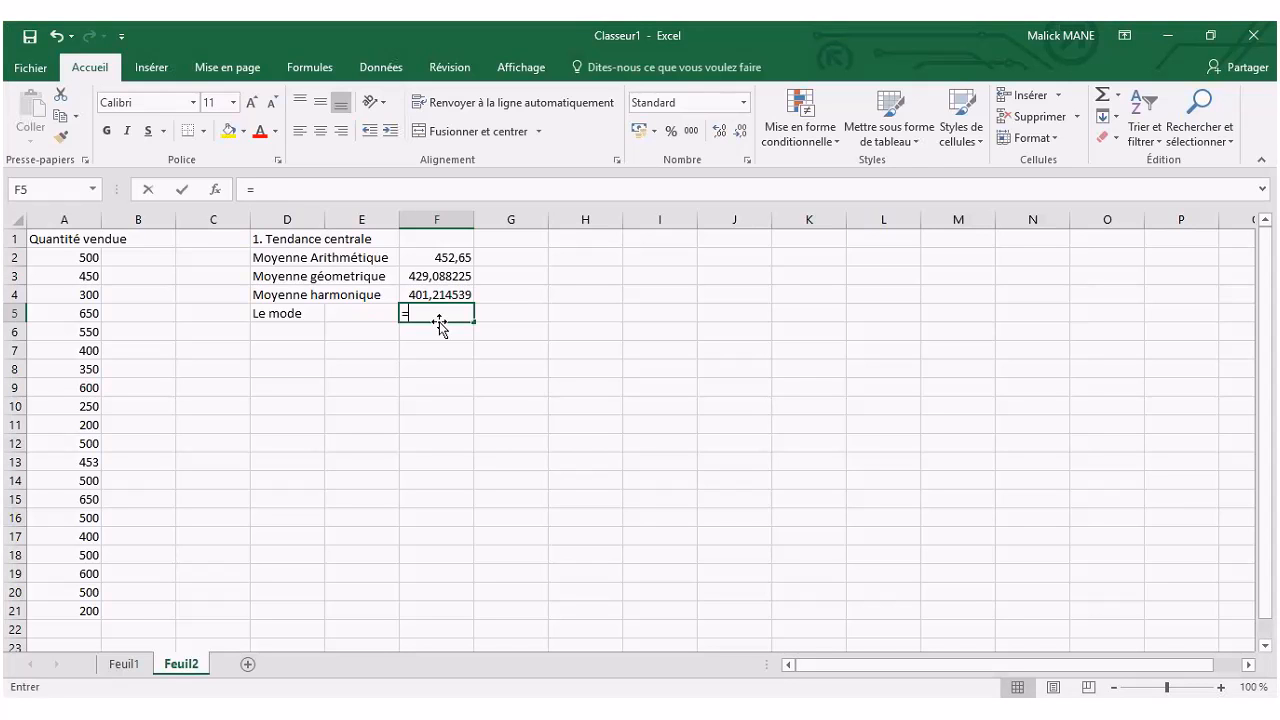
type("mode")
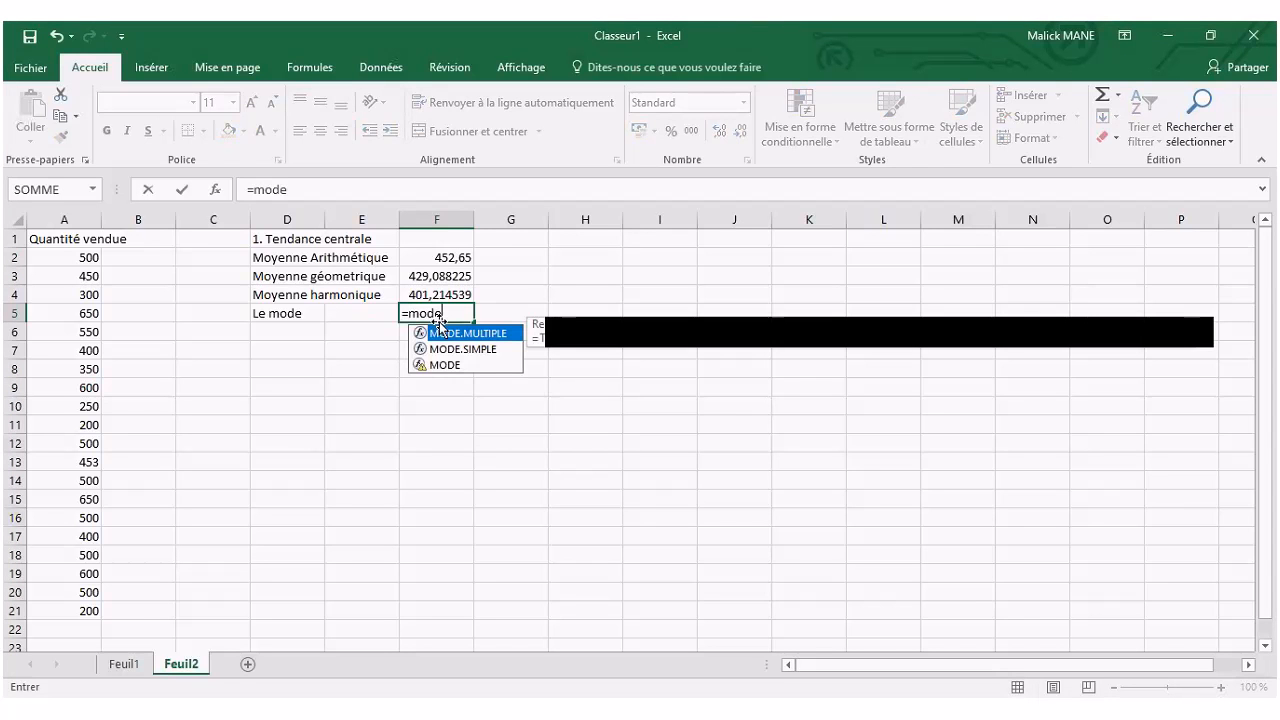
left_click(485, 350)
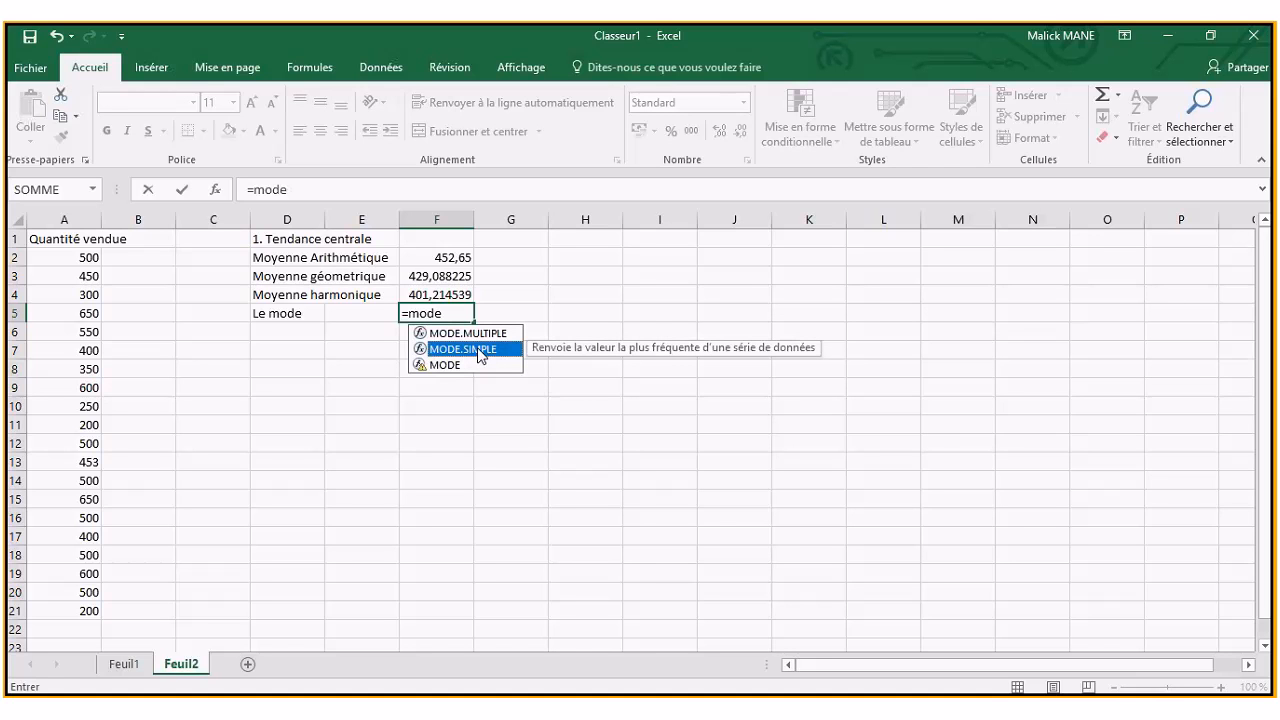
double_click(481, 352)
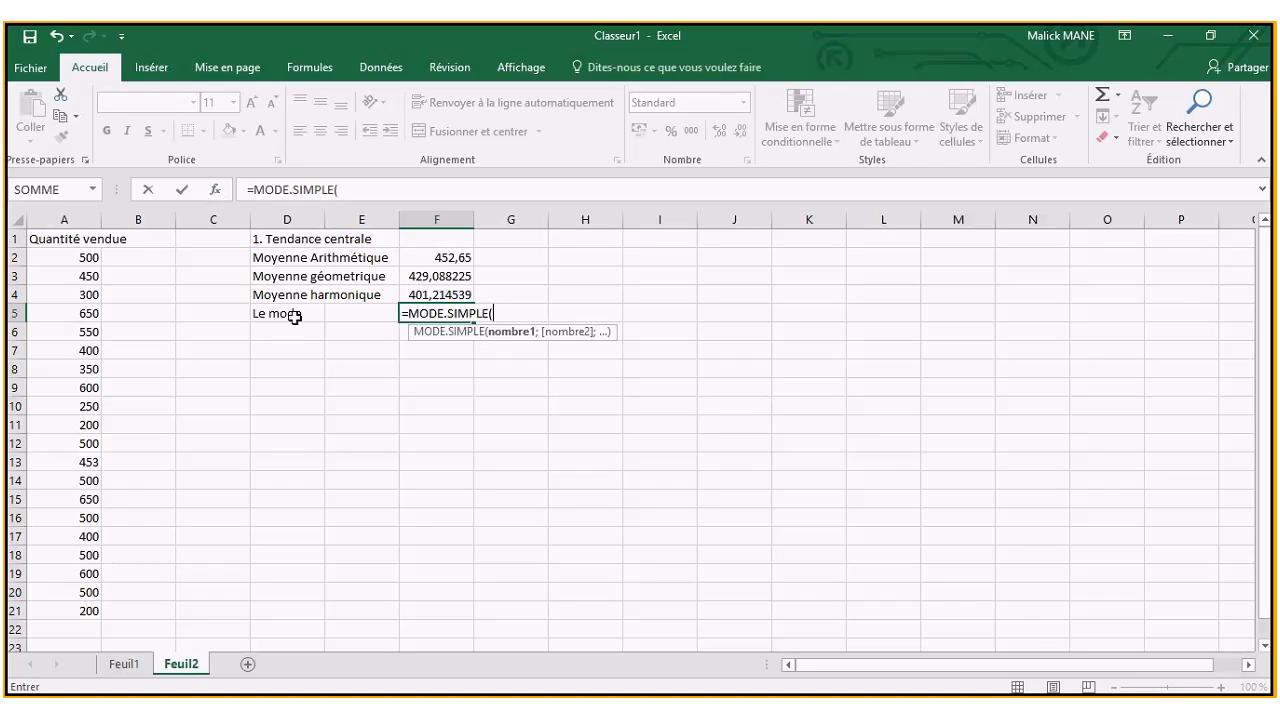
left_click_drag(84, 256, 78, 608)
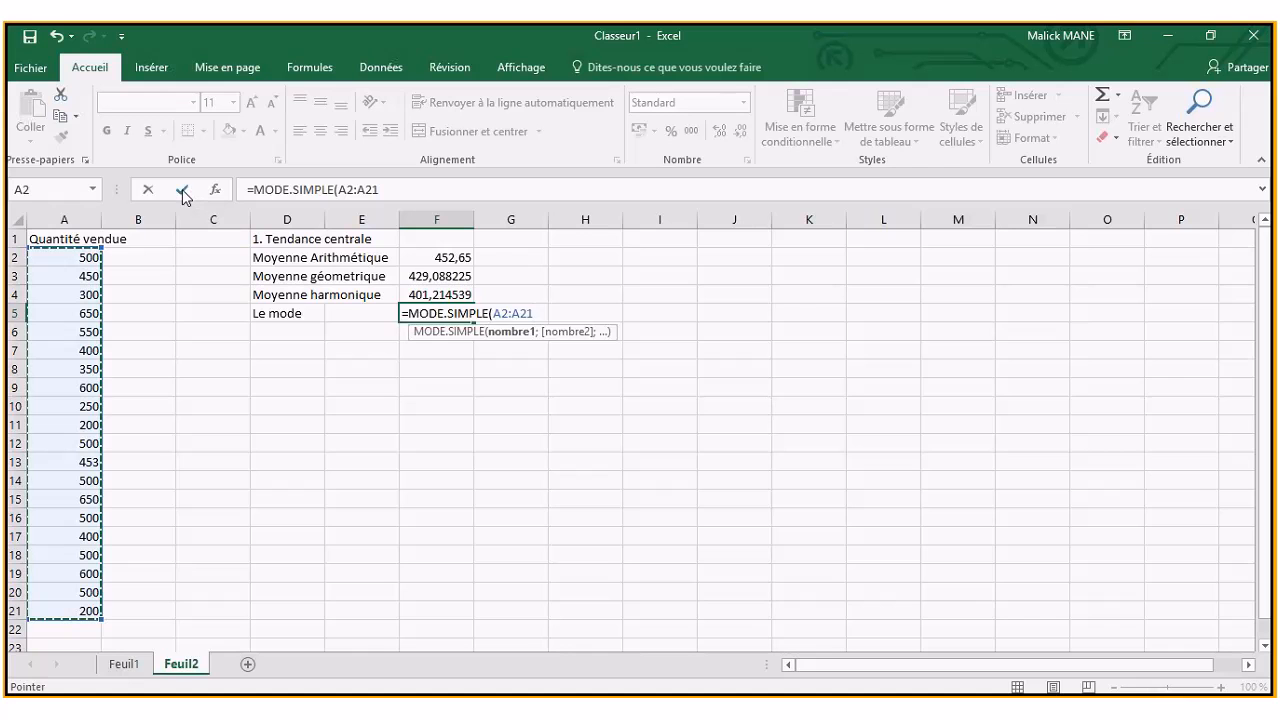
left_click(182, 190)
left_click(182, 192)
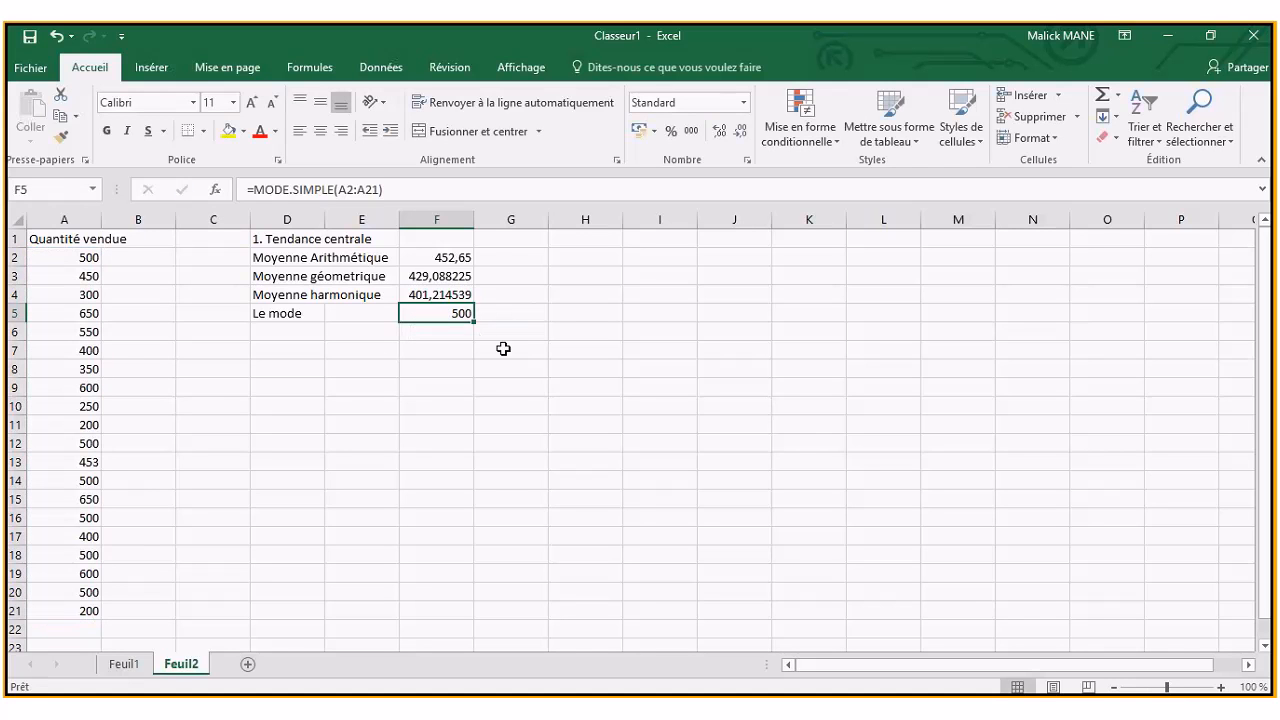
- Enter the label "La médiane" in cell D6, overriding the autocompleted "Le mode"
left_click(286, 332)
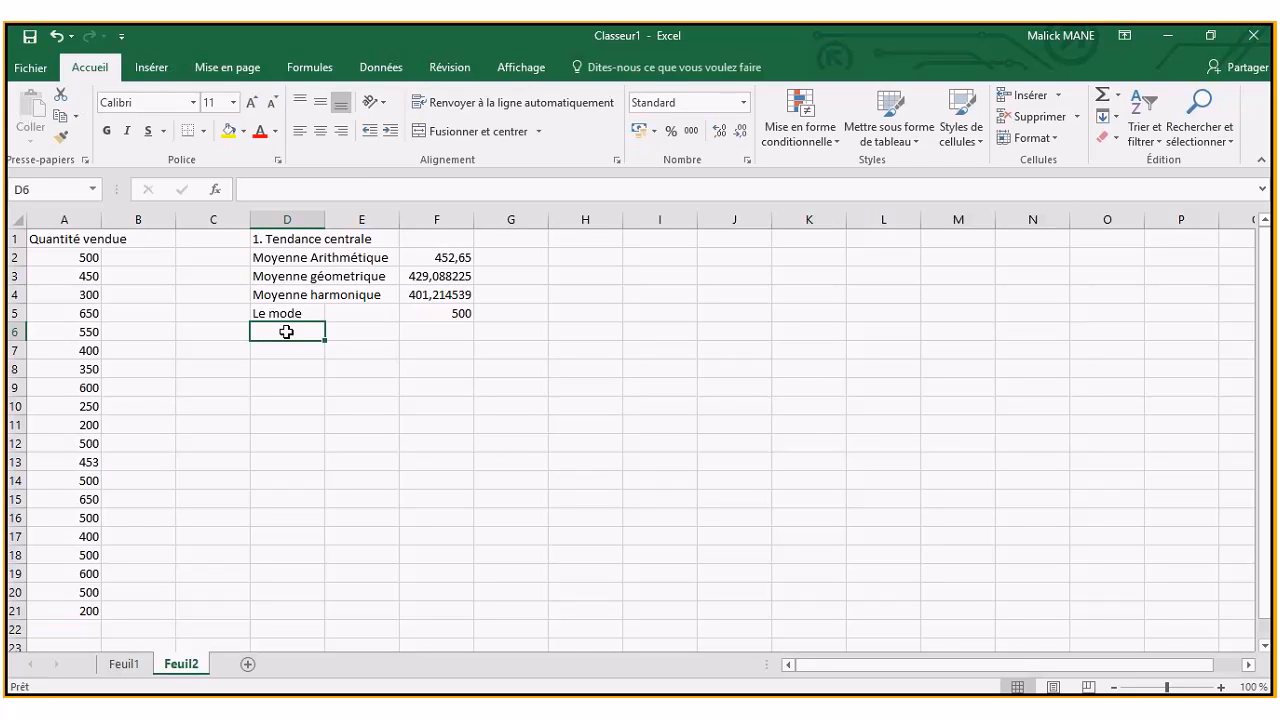
type("L")
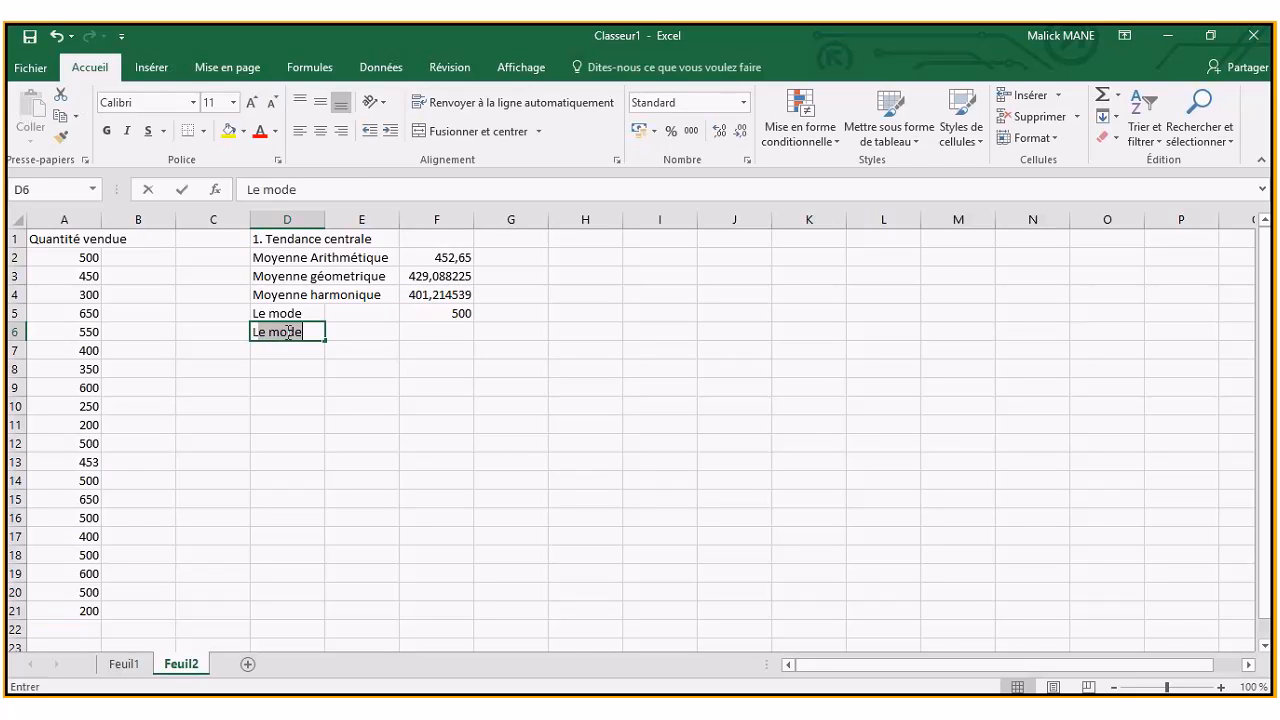
type("a")
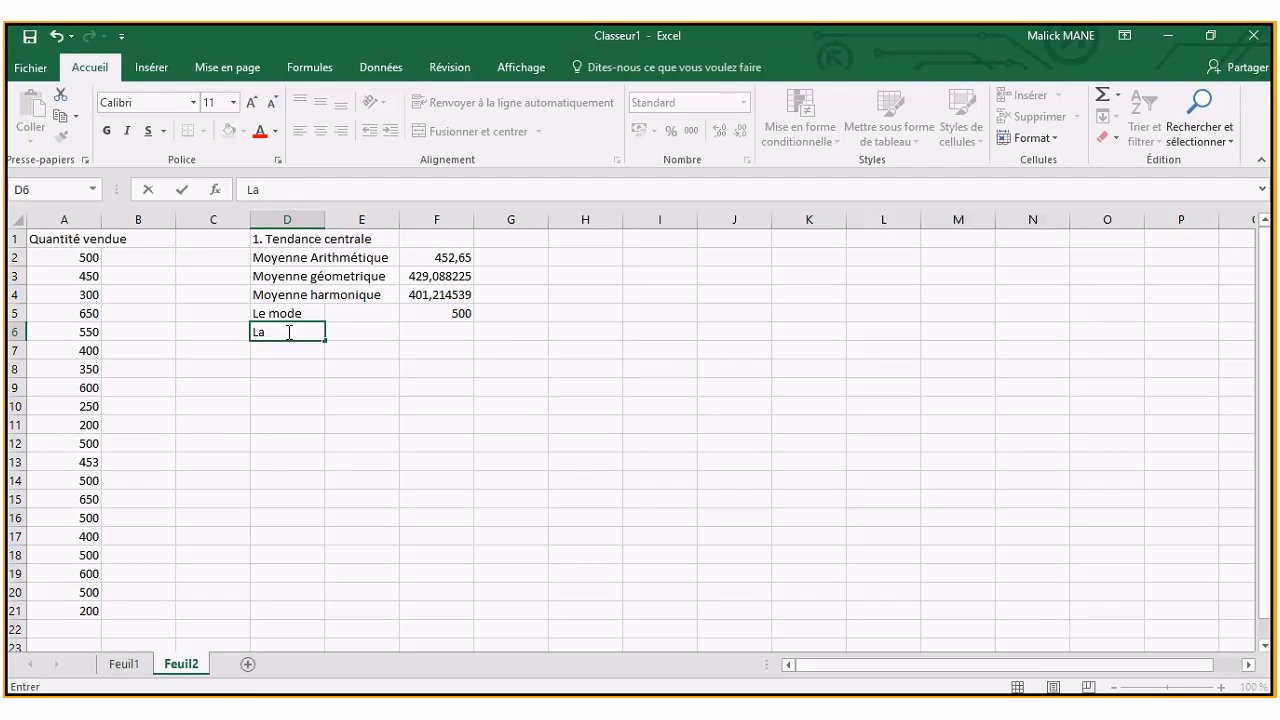
type(" méd")
type("iane")
- Calculate the median of the sold quantities in cell F6 with the MEDIANE function over A2:A21, and select cell D7
left_click(450, 339)
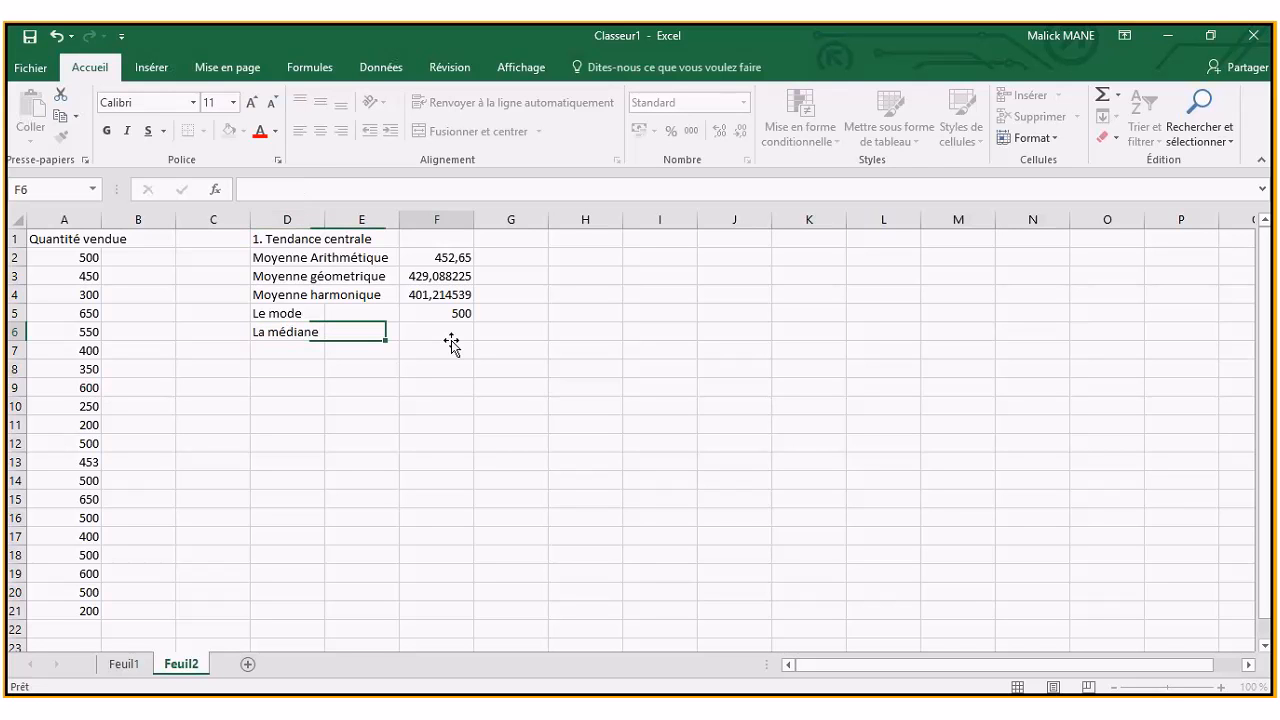
type("=")
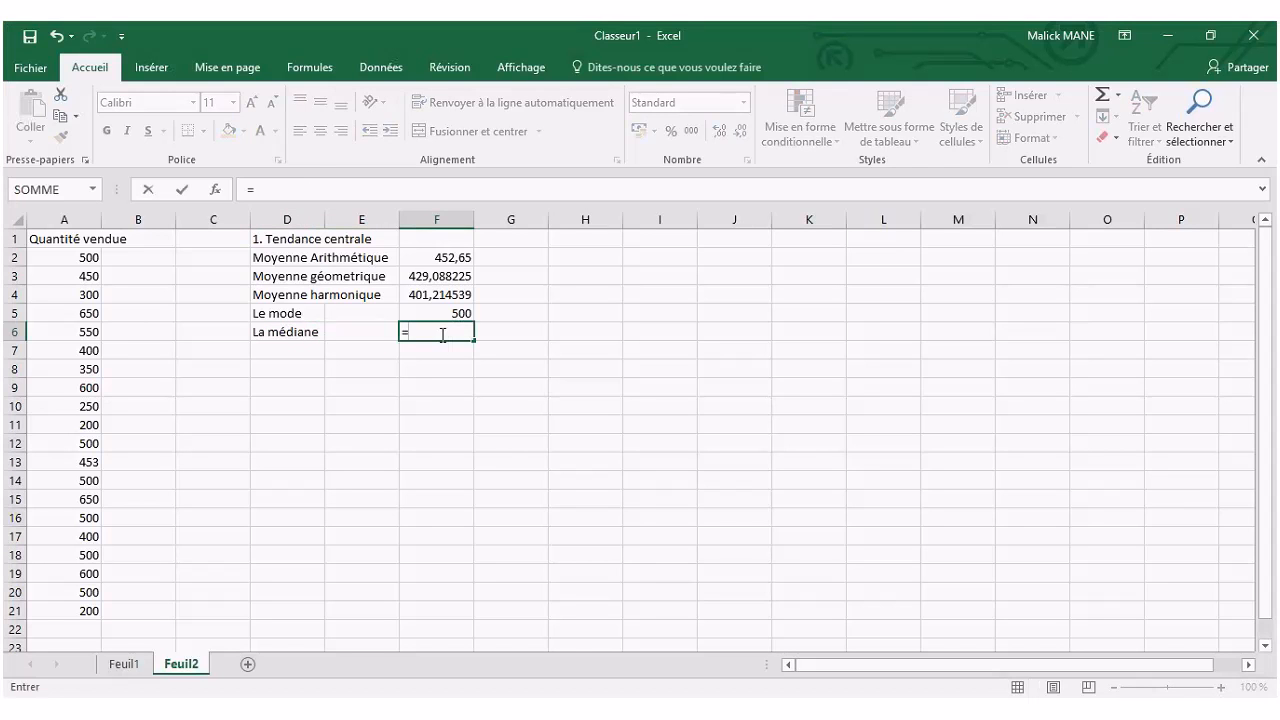
type("med")
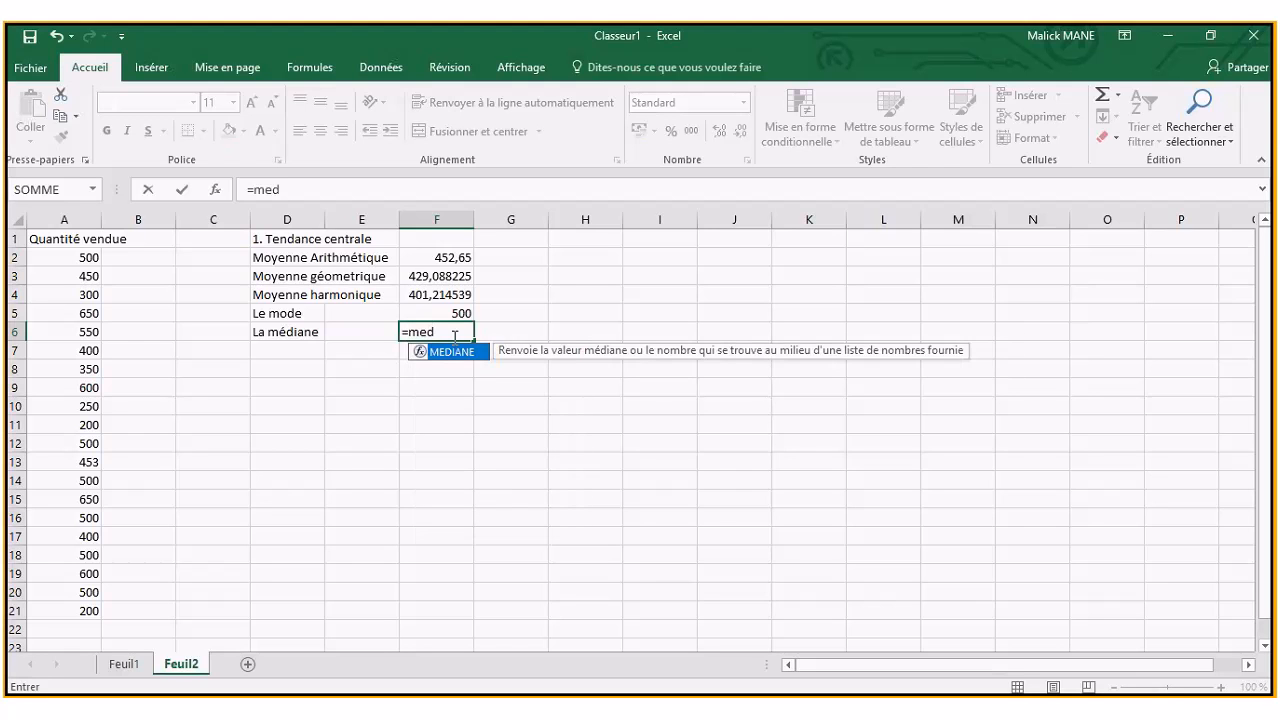
double_click(458, 352)
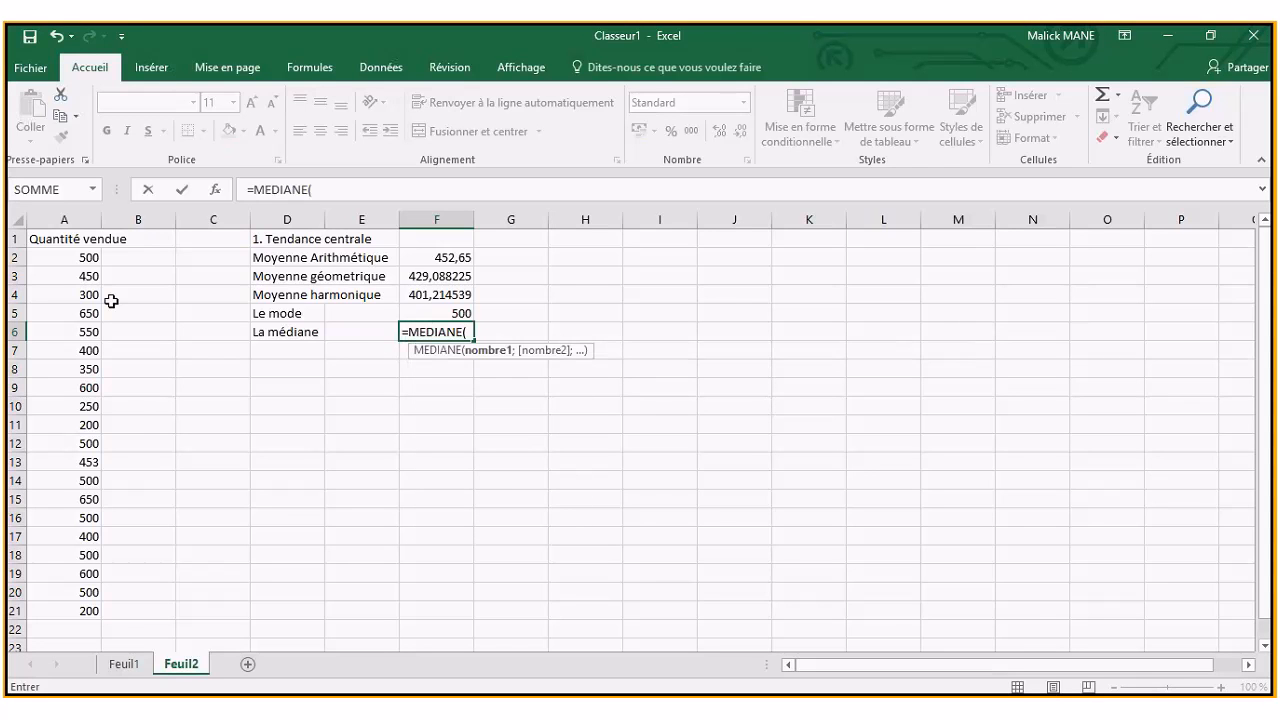
left_click_drag(68, 259, 73, 611)
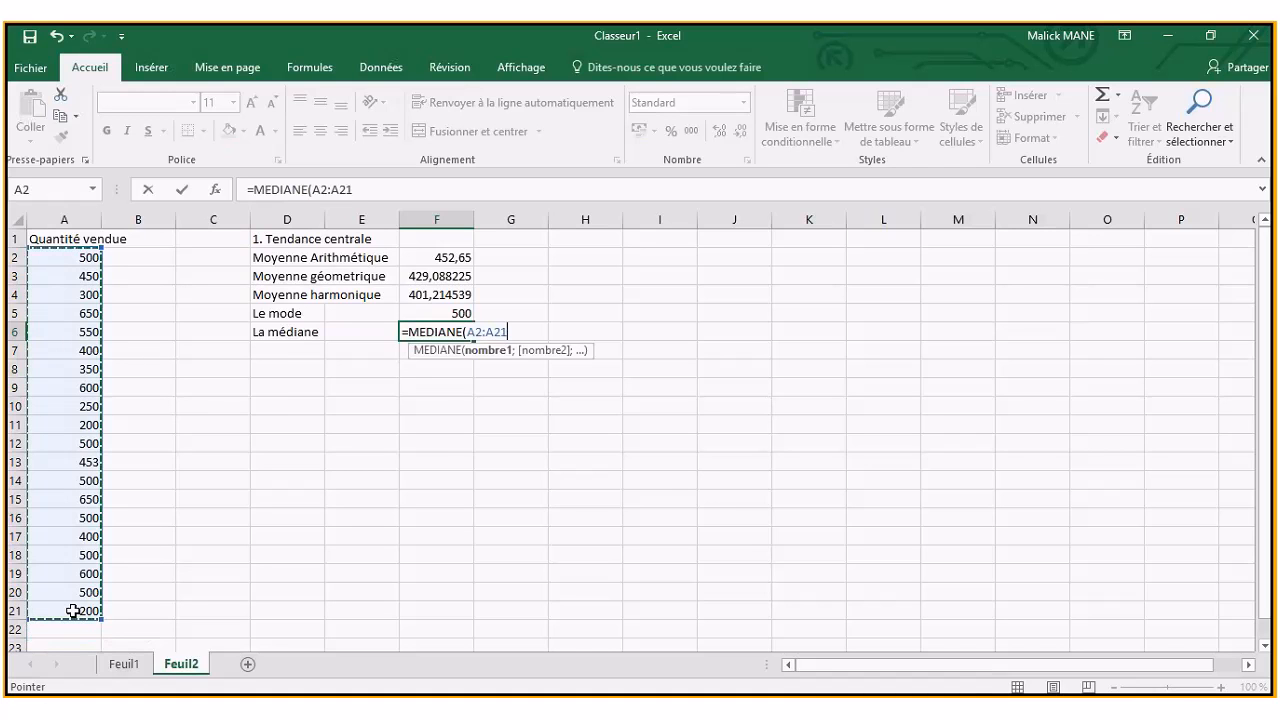
left_click(182, 190)
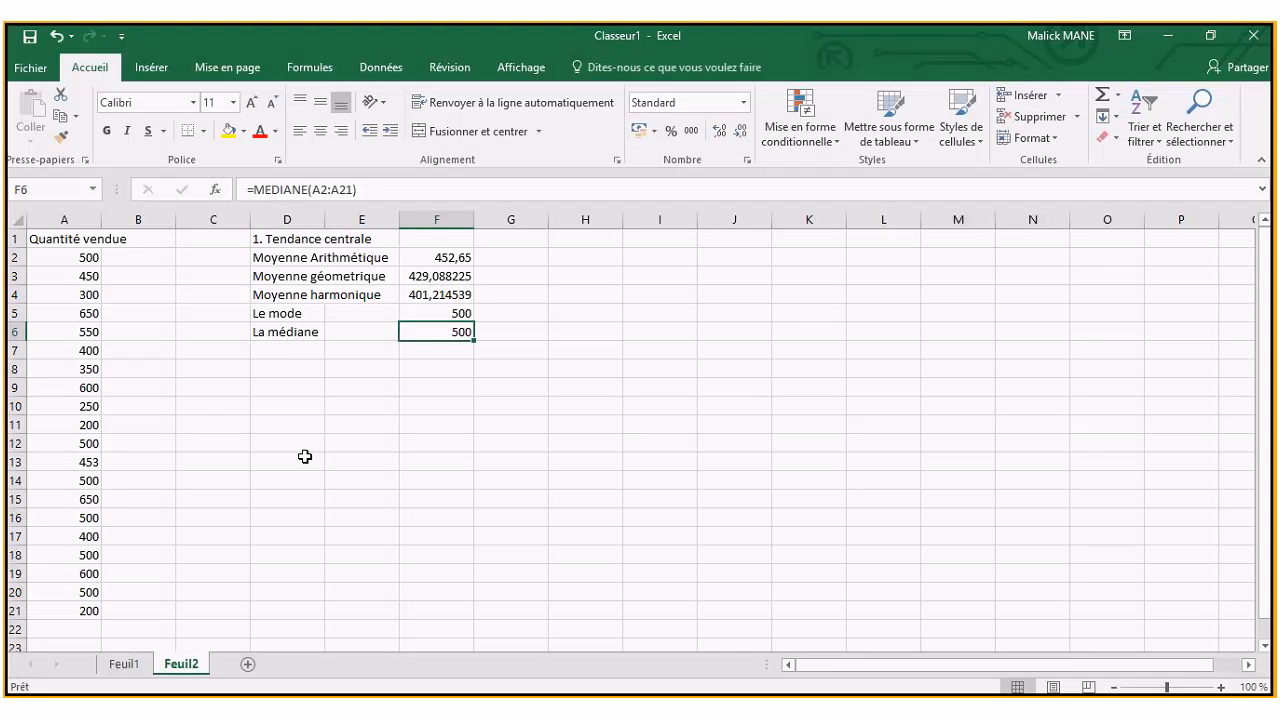
left_click(301, 353)
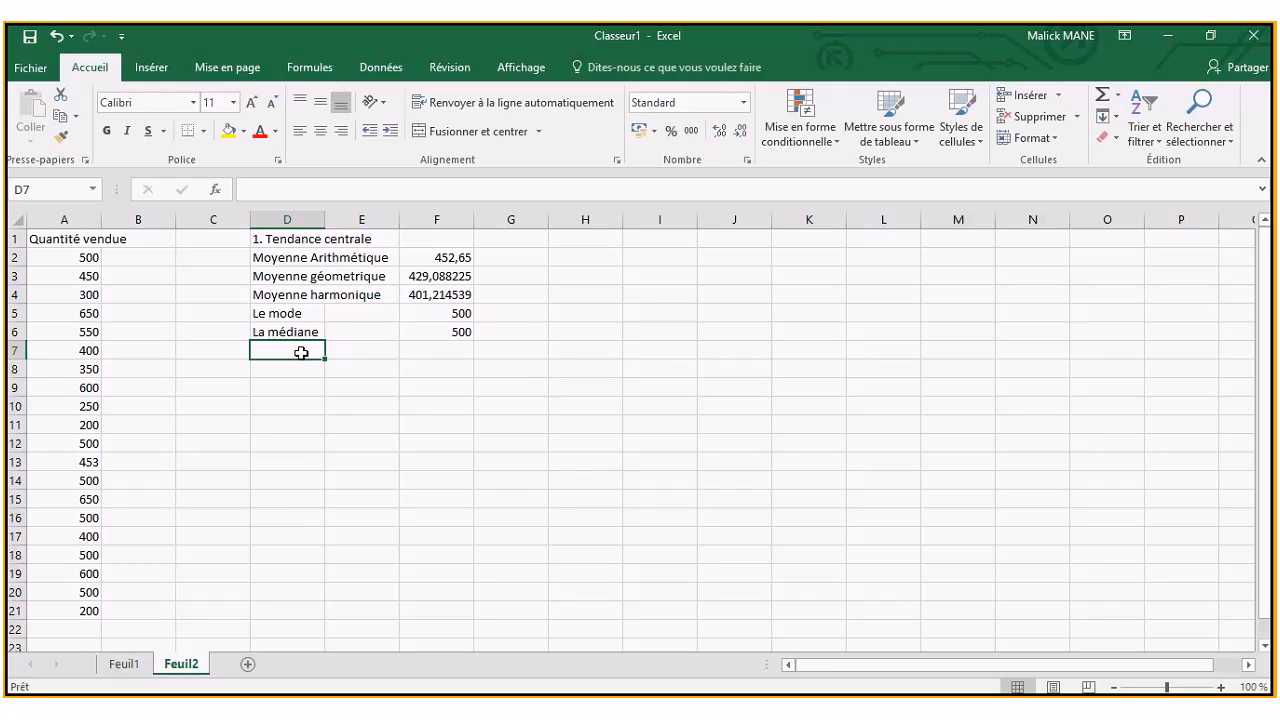
- Enter the section heading "2. Caracteristiques de dispersion" in cell D7
type("2.")
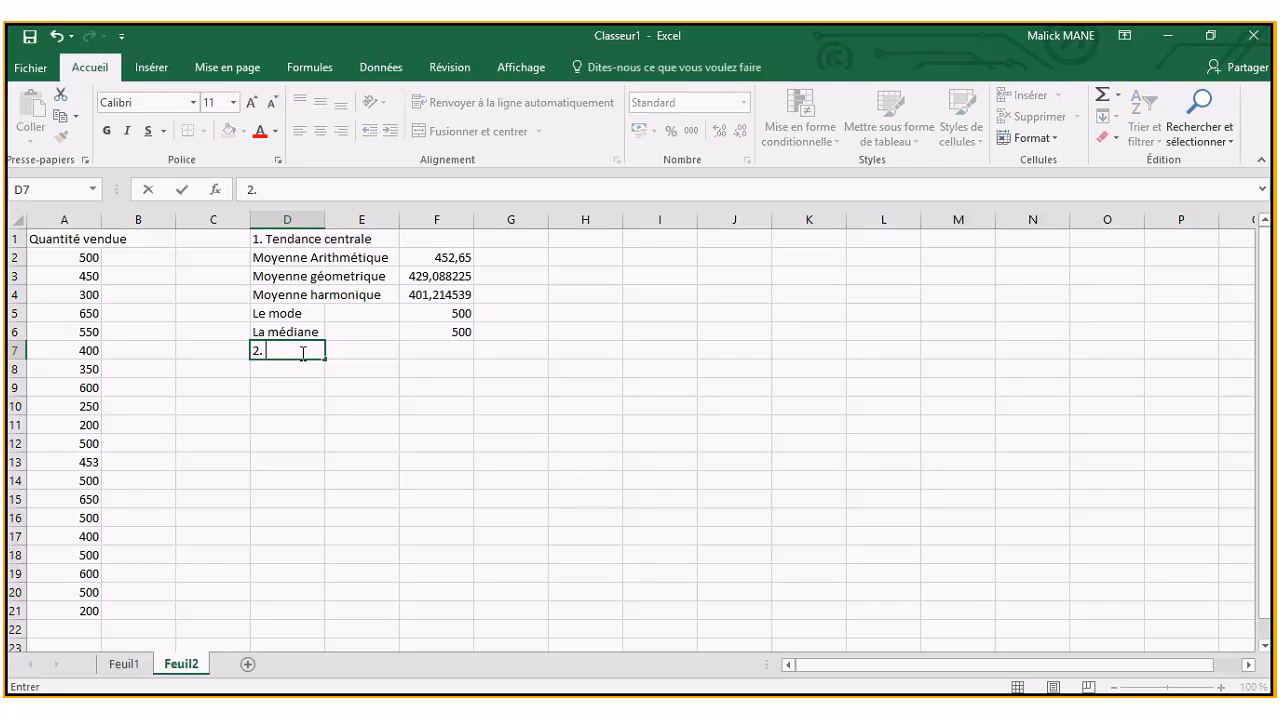
type(" Caracteristi")
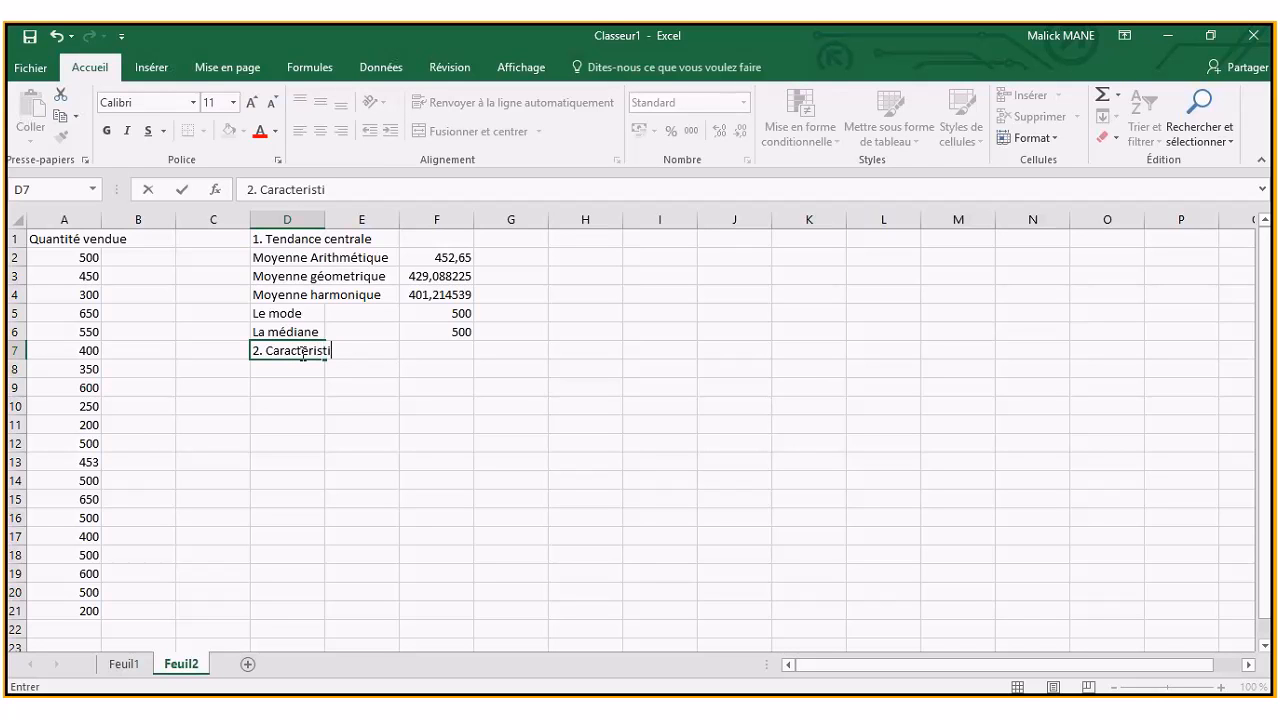
type("que de dispersion")
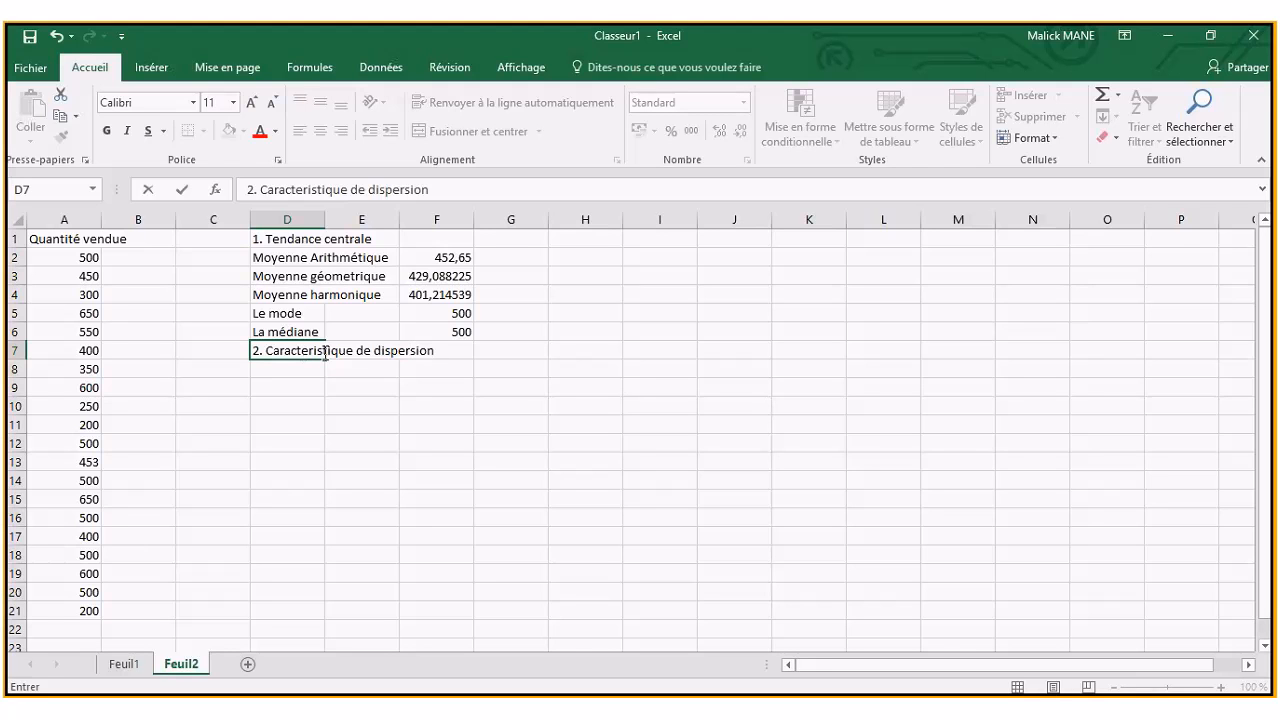
left_click(353, 351)
type("s")
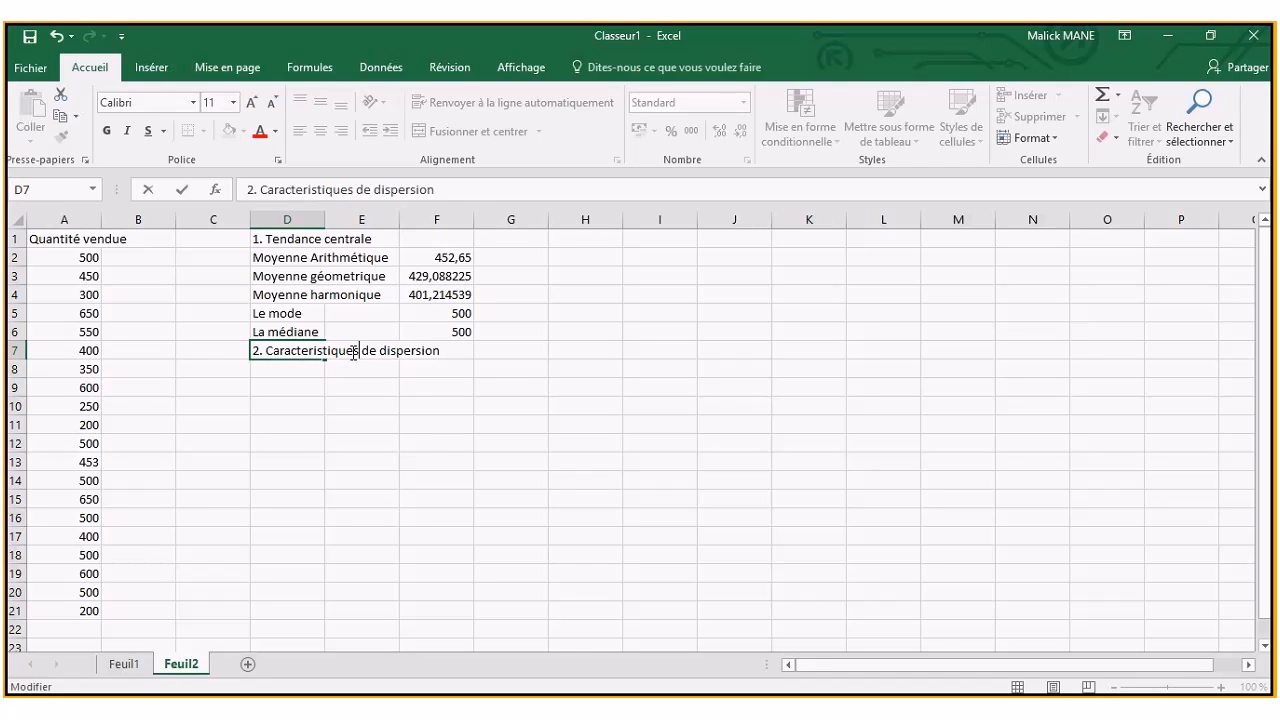
left_click(381, 403)
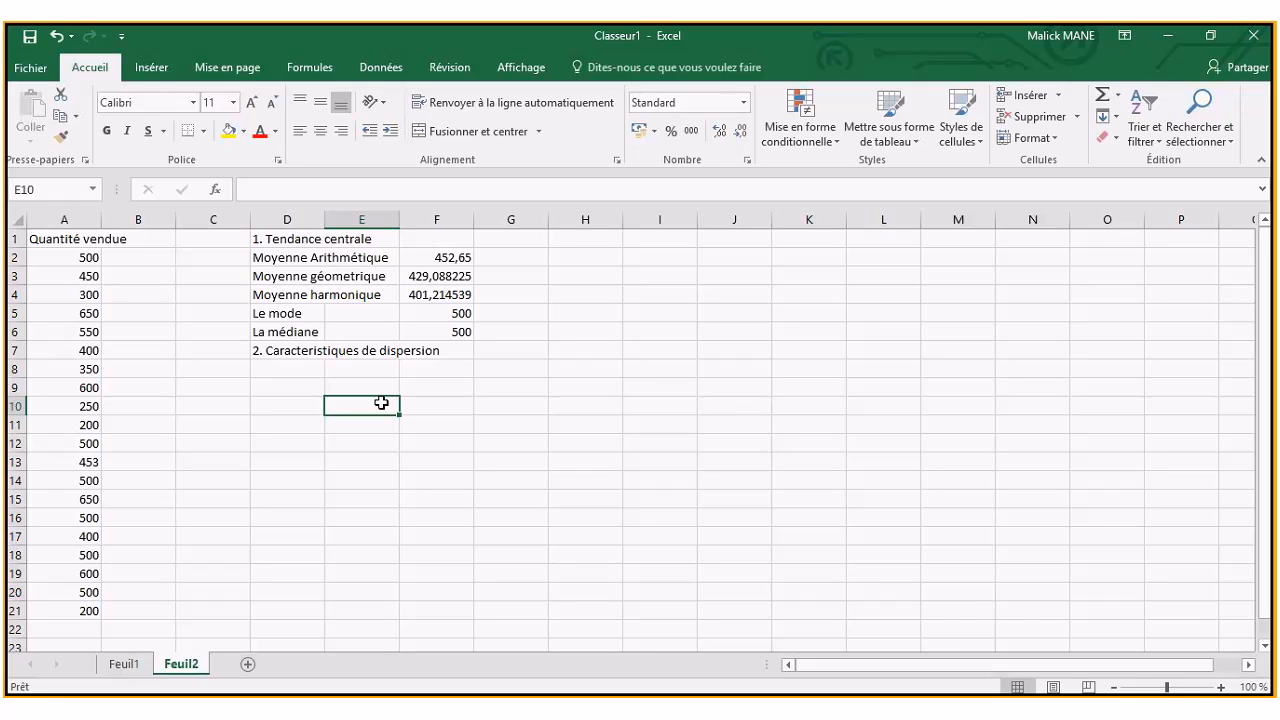
- Enter the label "Variance" in cell D8
left_click(285, 369)
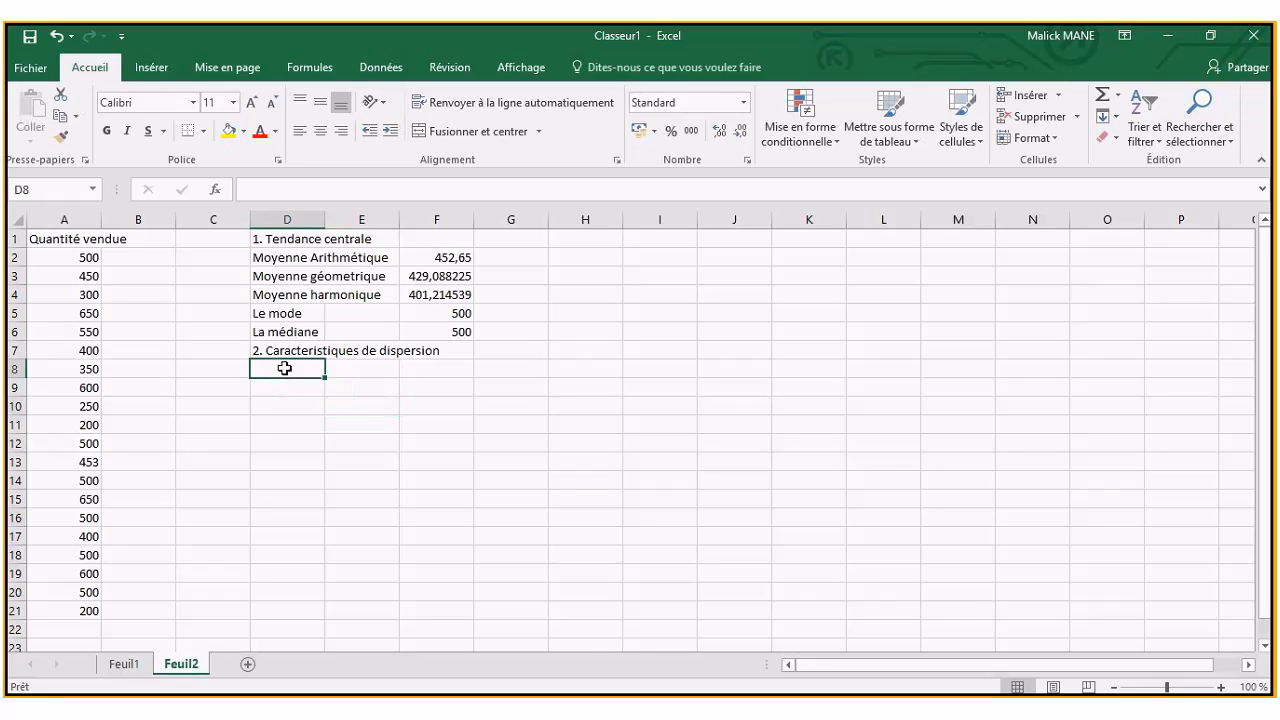
type("Var")
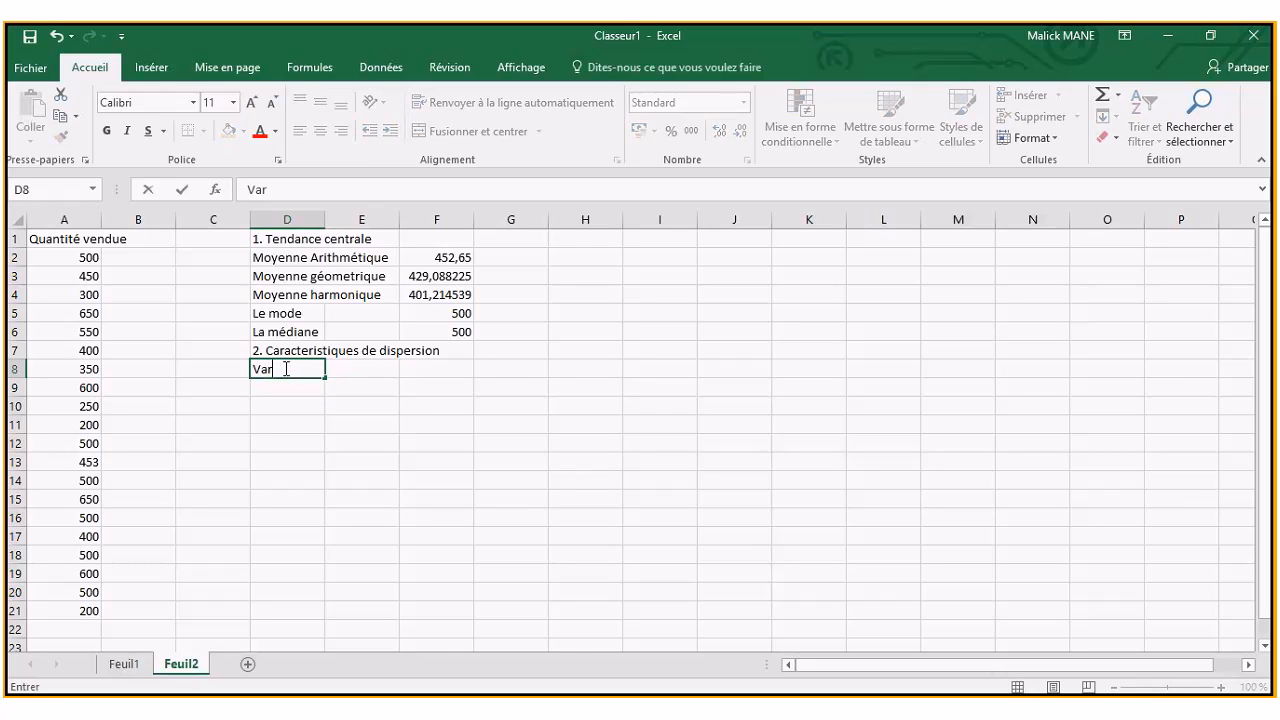
type("iance")
- Calculate the population variance of the sold quantities in cell E8 with the VAR.P.N function over A2:A21
left_click(374, 376)
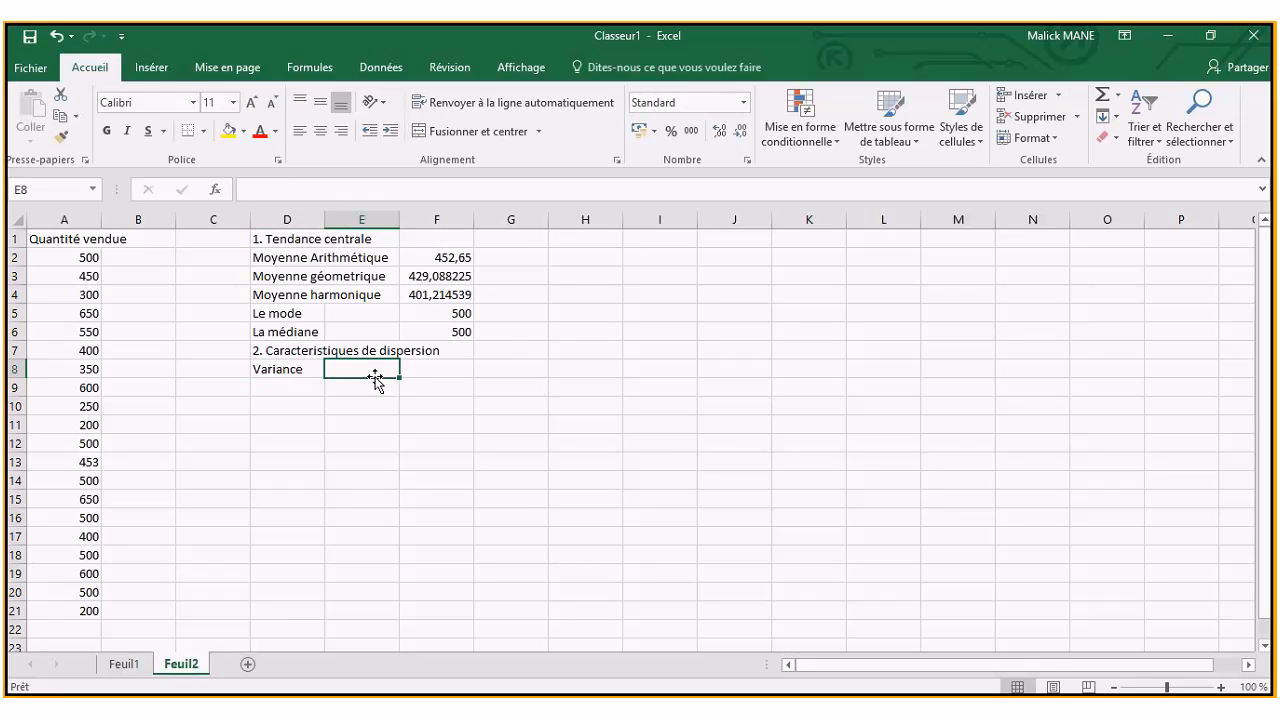
type("=")
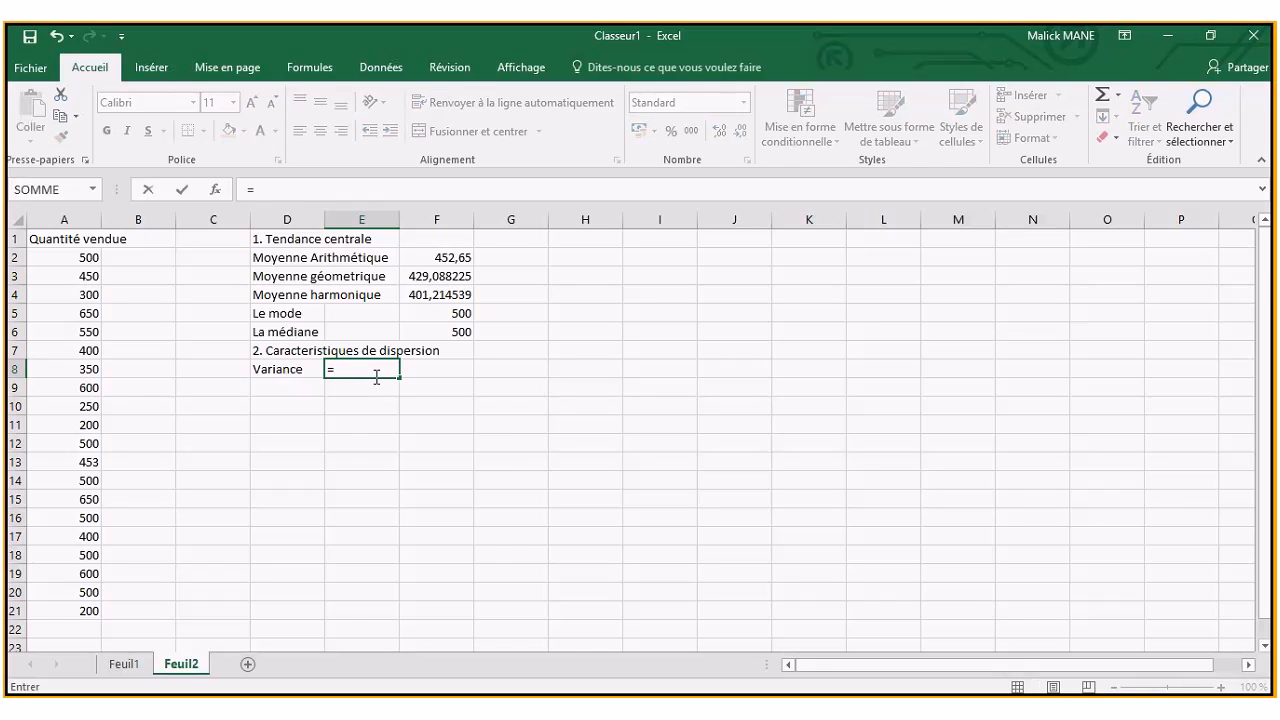
type("var")
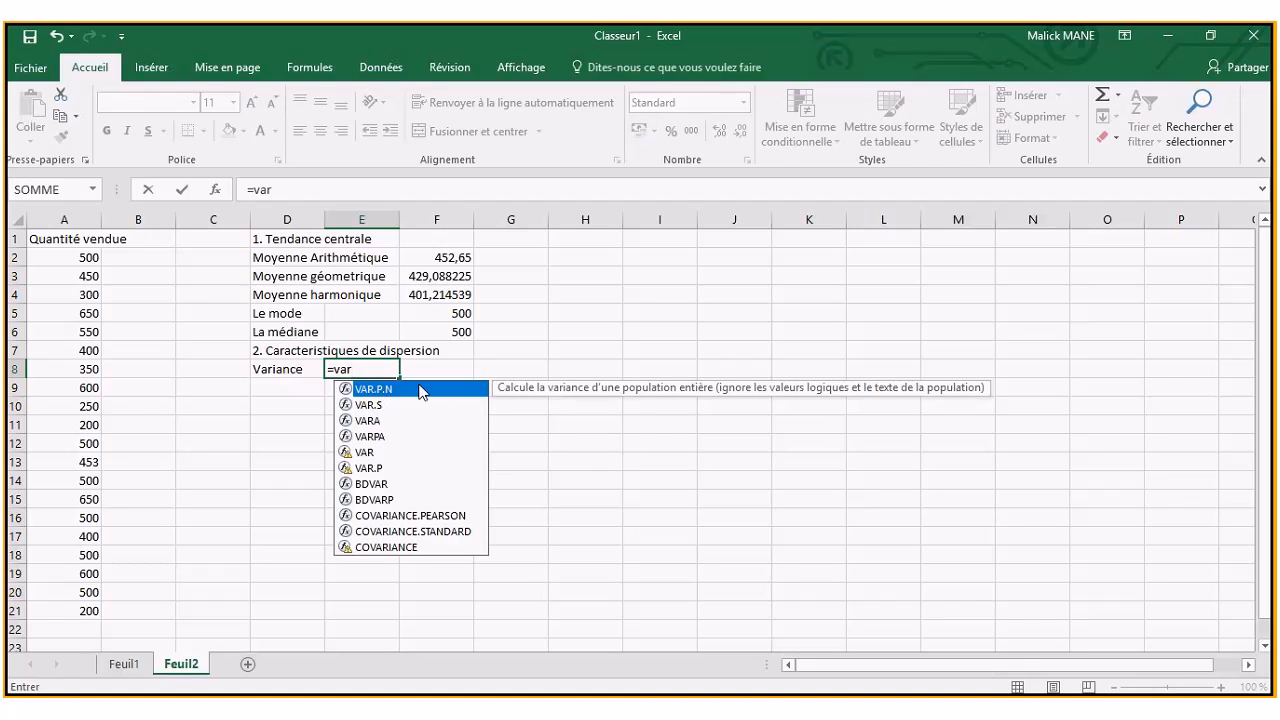
left_click(384, 408)
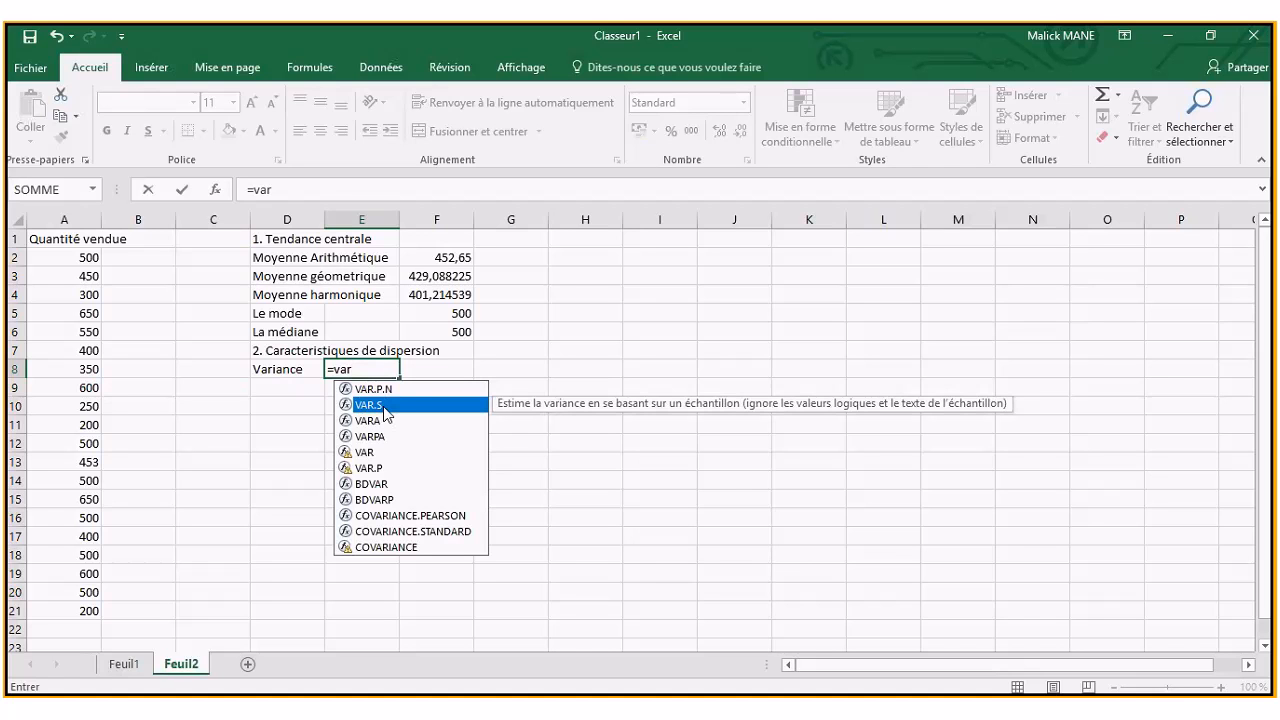
left_click(390, 390)
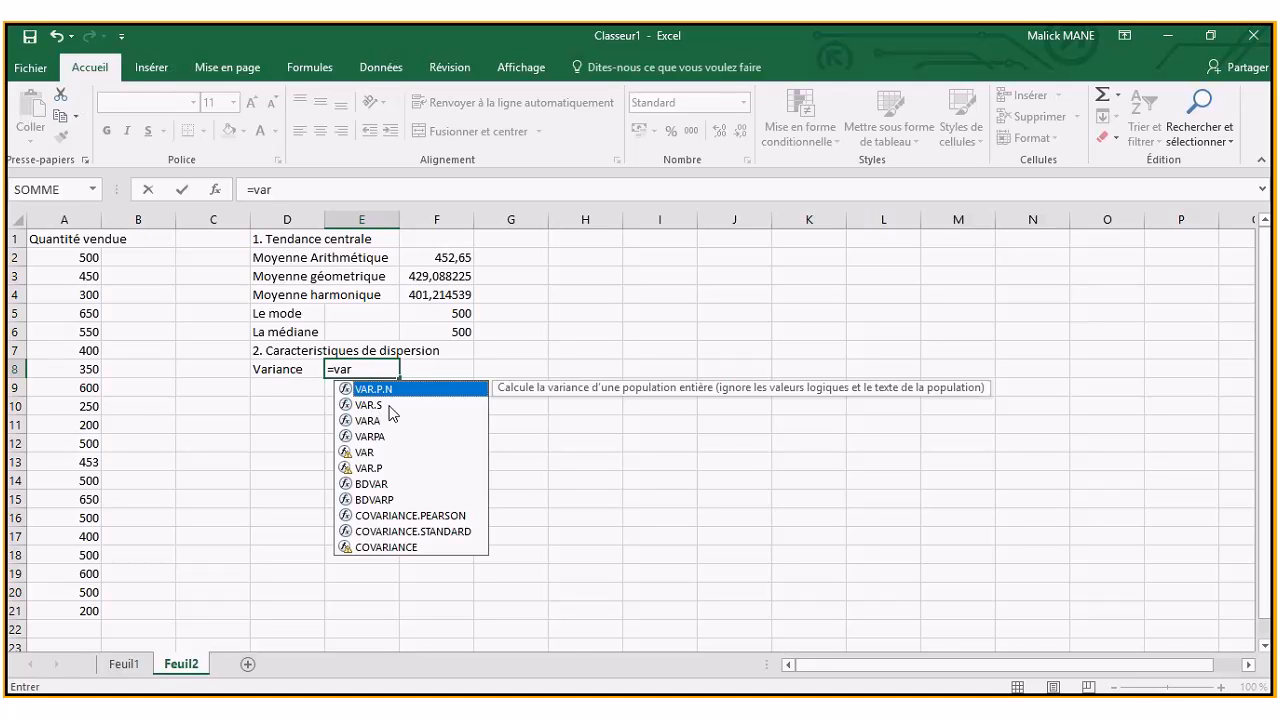
left_click(376, 406)
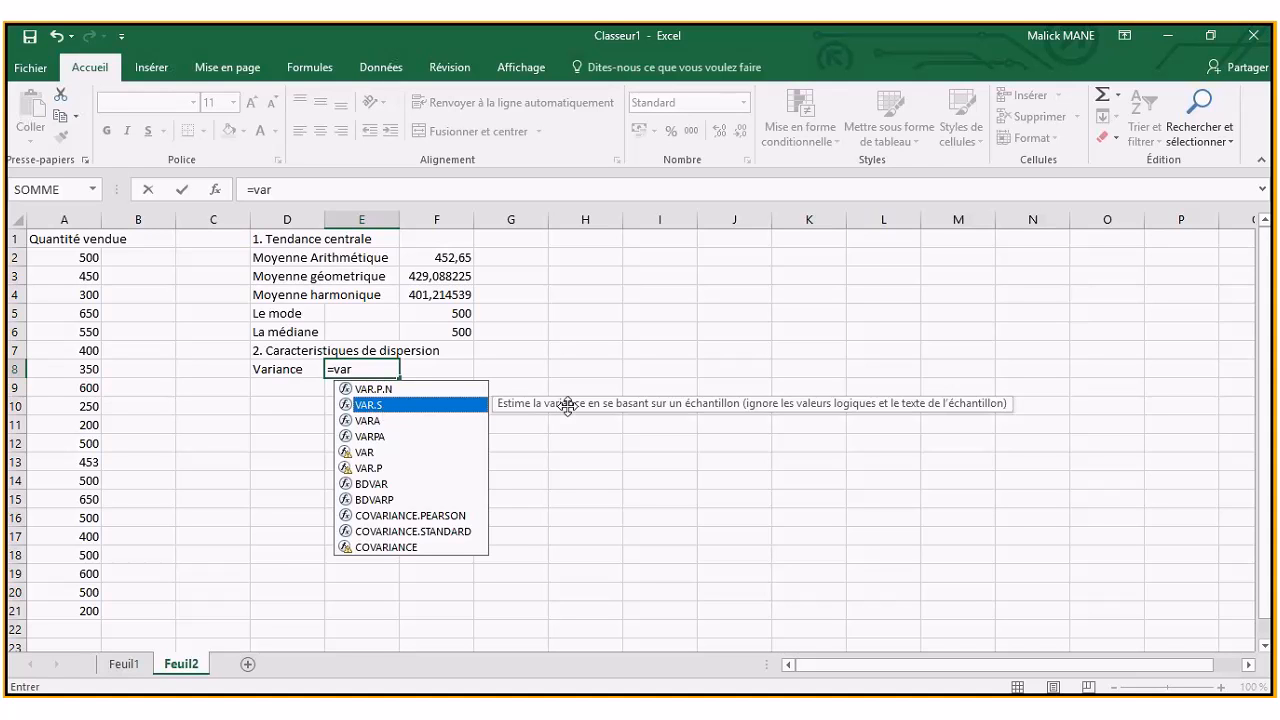
left_click(375, 392)
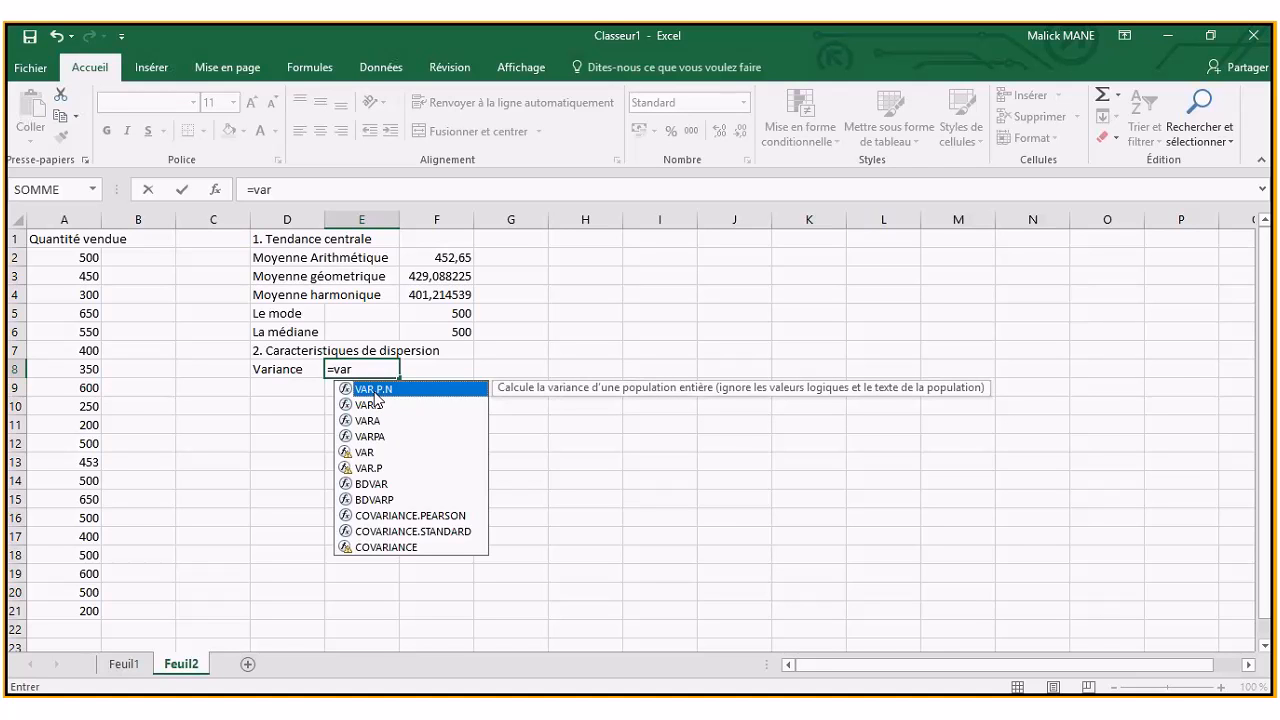
double_click(378, 392)
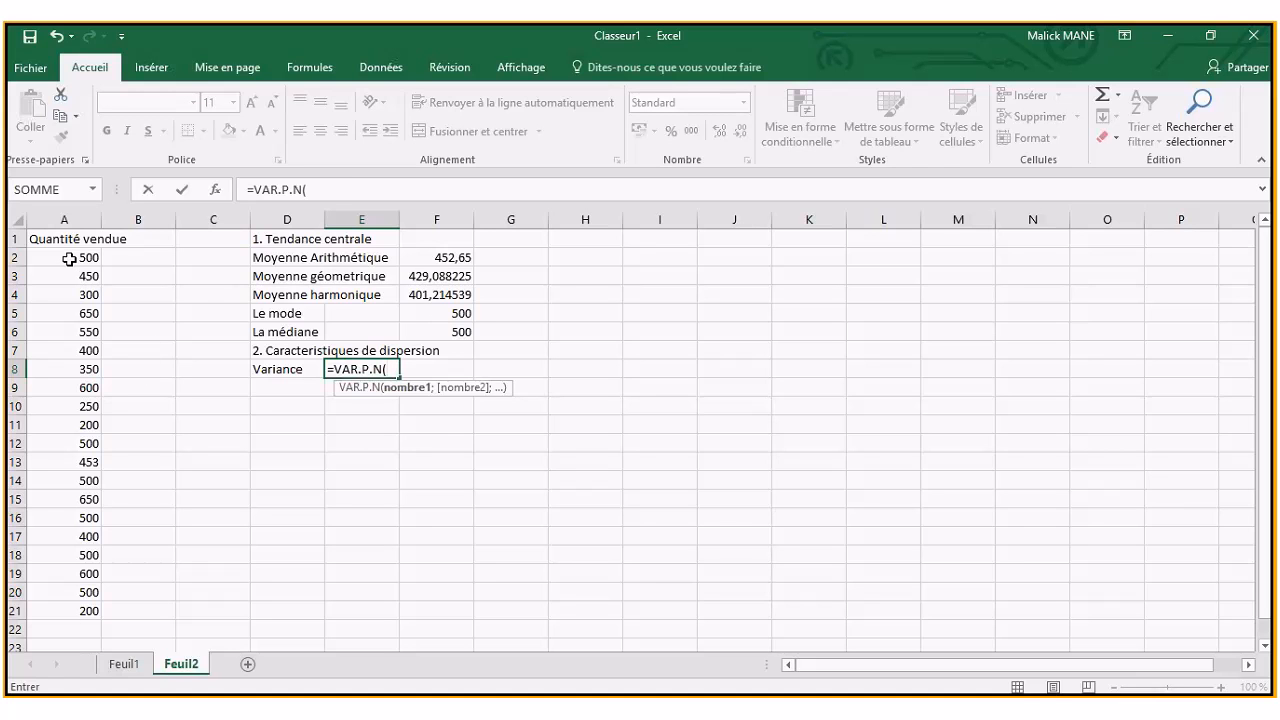
left_click_drag(68, 259, 69, 611)
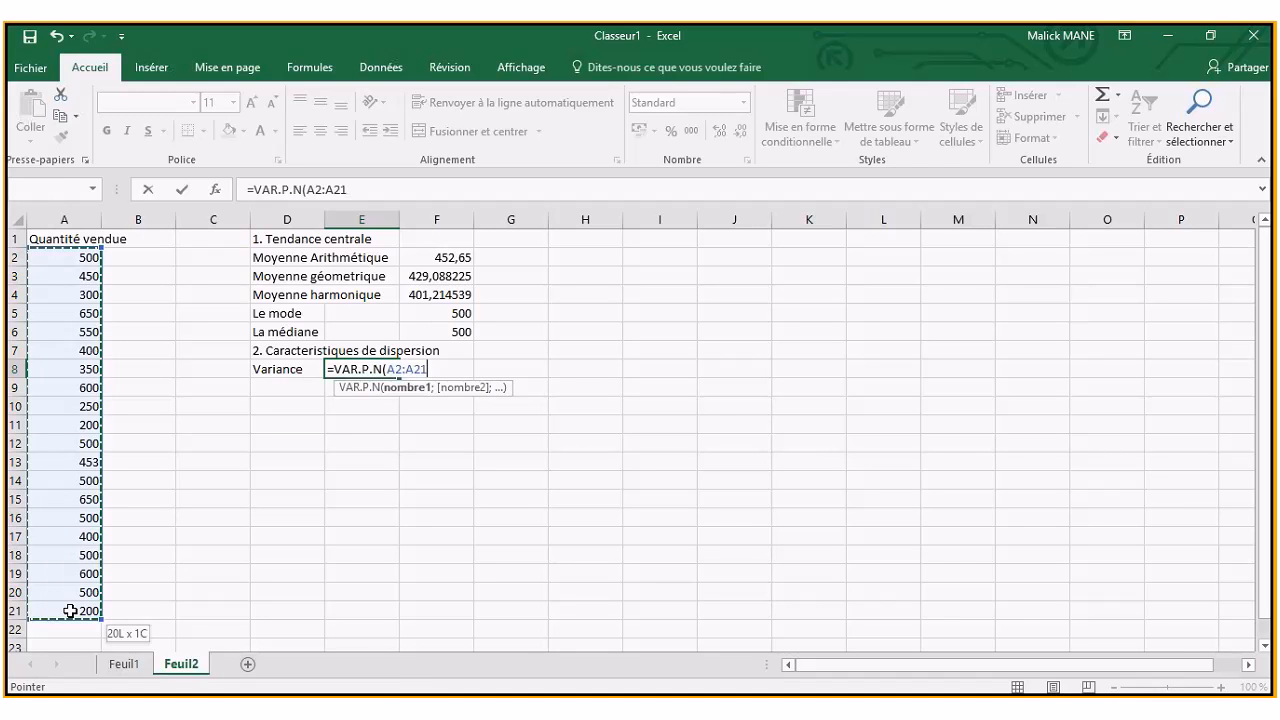
key("Return")
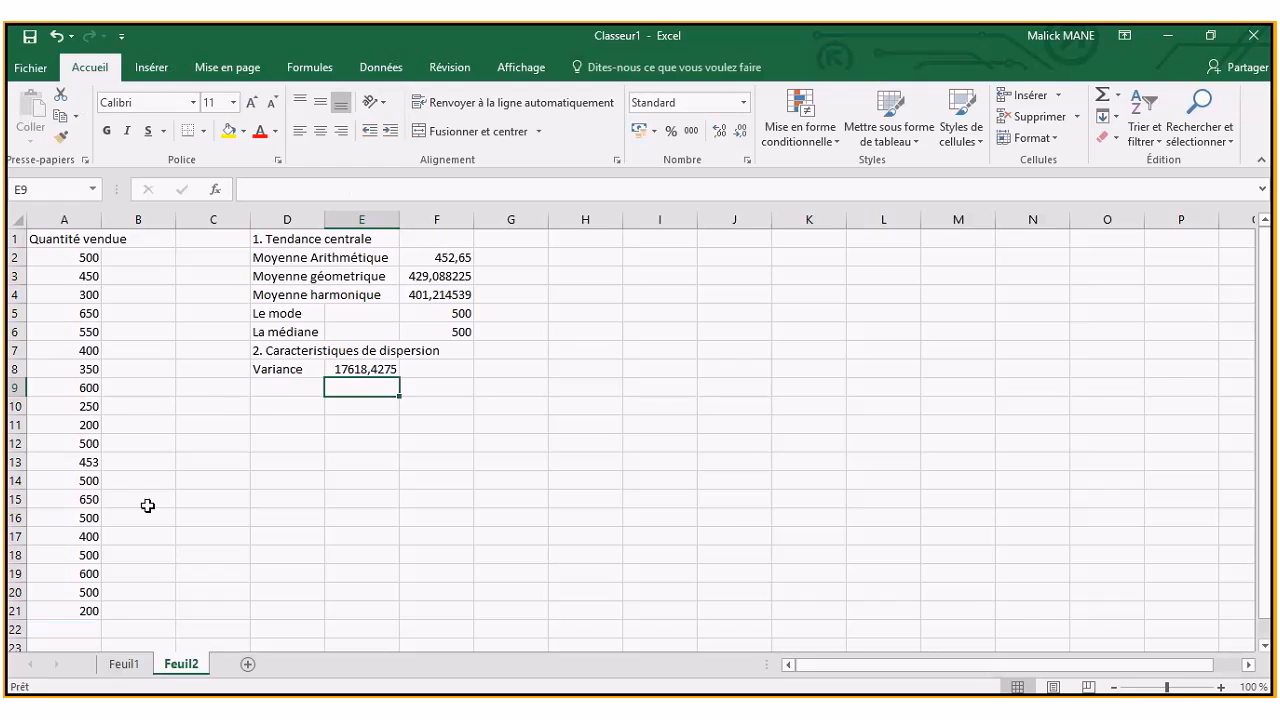
- Enter the label "Excart type" in cell D9
left_click(284, 384)
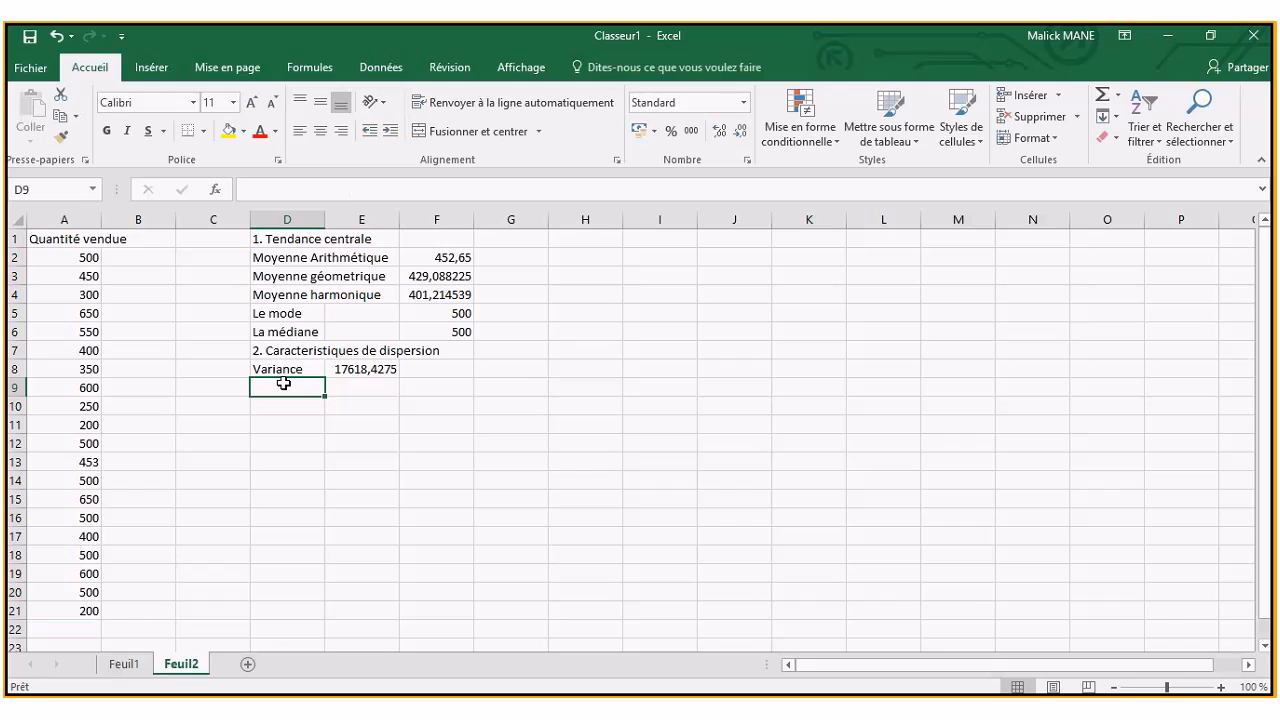
type("Excar")
key("BackSpace")
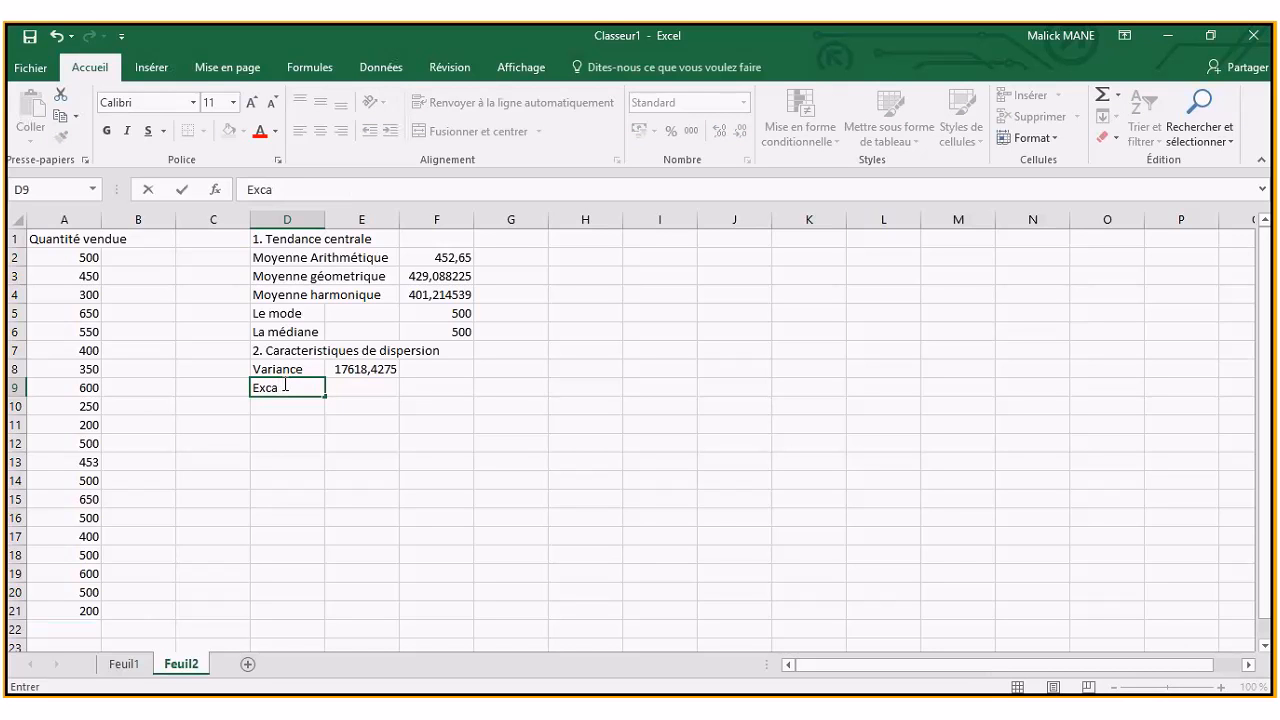
key("BackSpace")
key("BackSpace")
type("cart t")
type("ype")
- Calculate the population standard deviation in cell E9 with the ECARTYPE.PEARSON function over A2:A21, and select the result cell
left_click(371, 395)
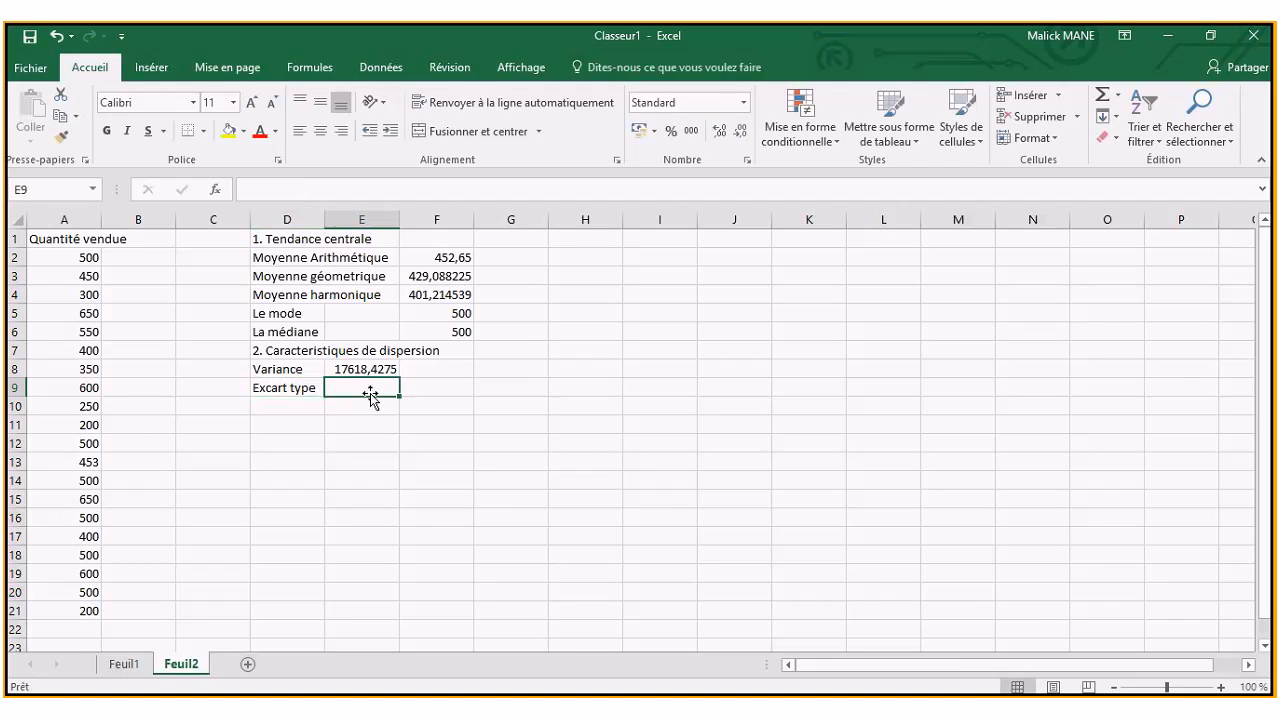
type("=")
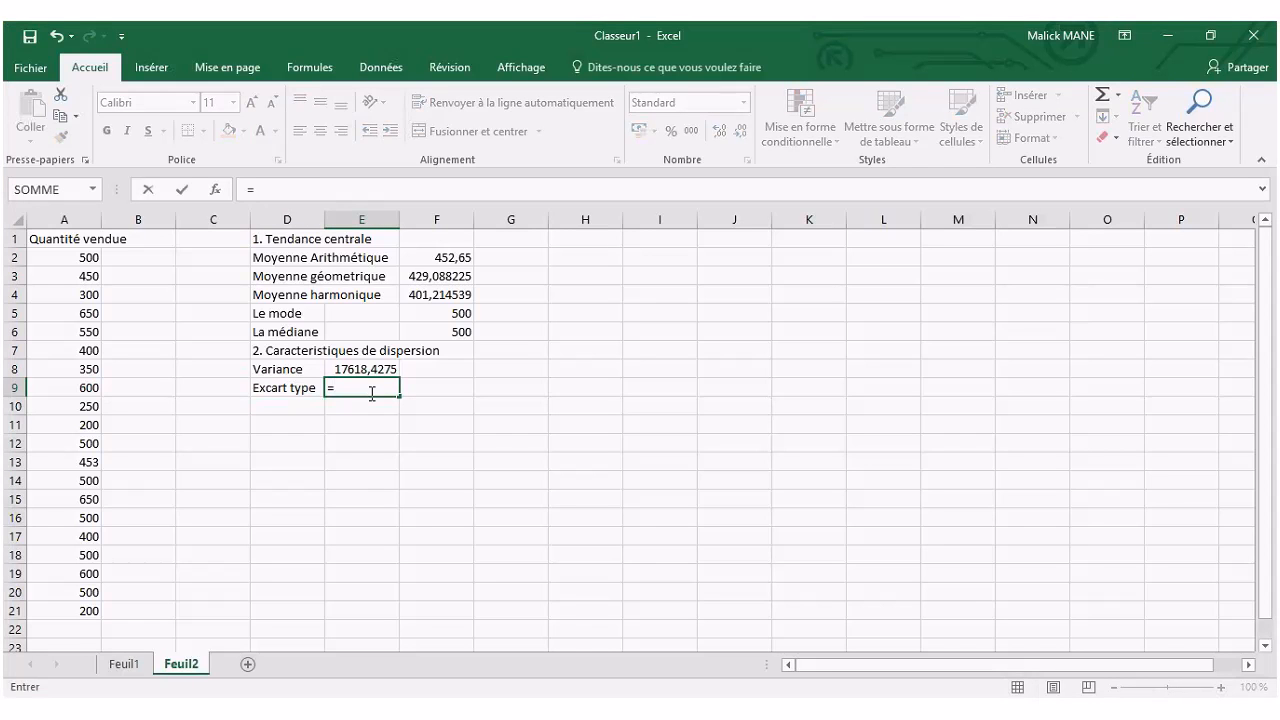
type("ecart")
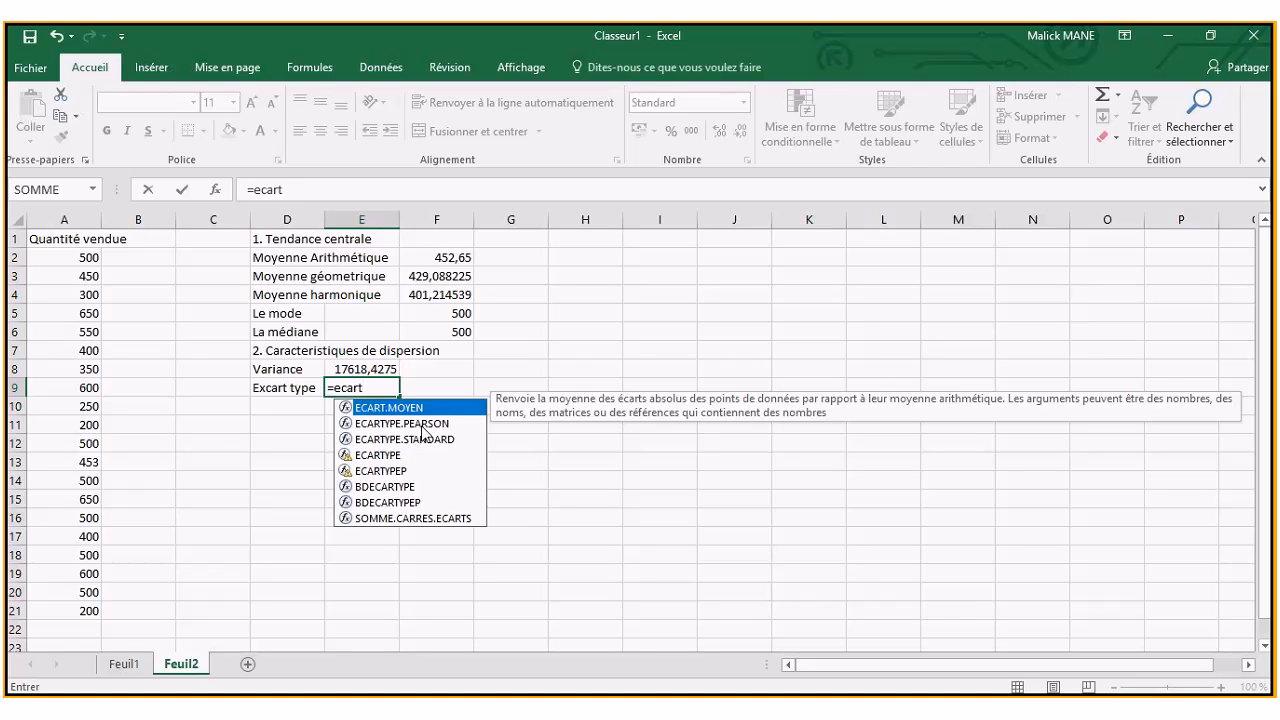
left_click(422, 424)
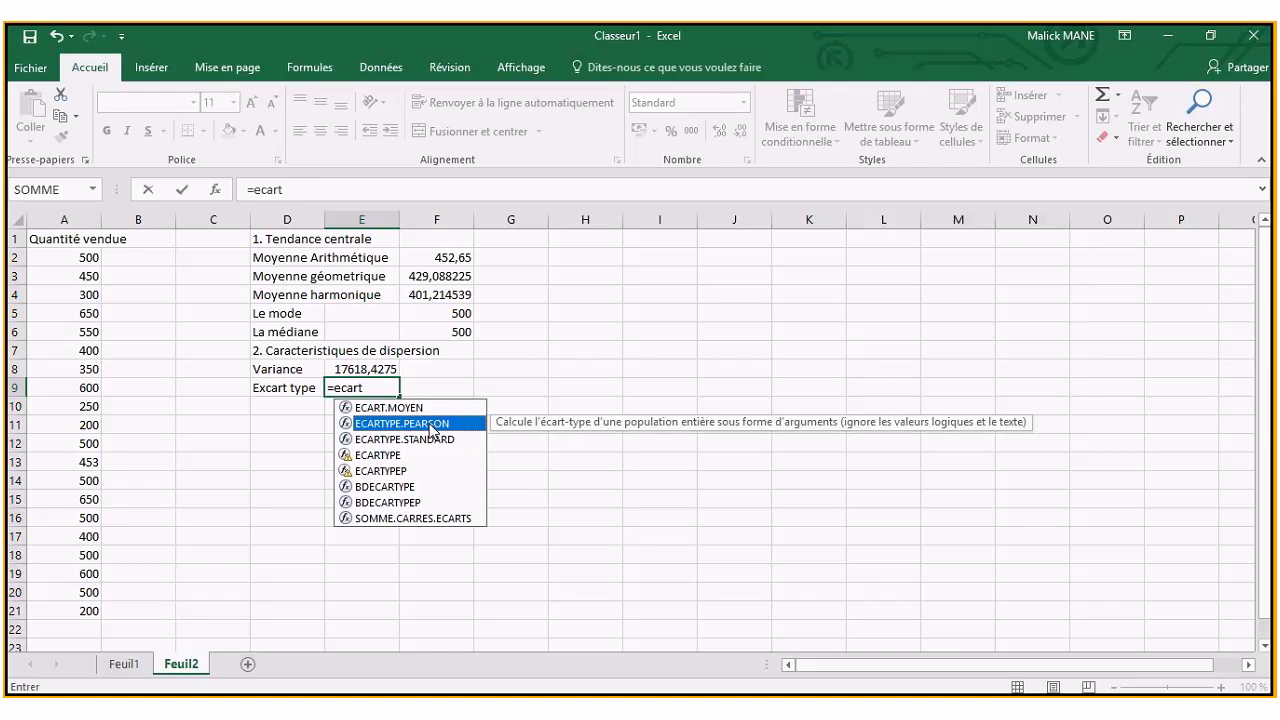
double_click(431, 424)
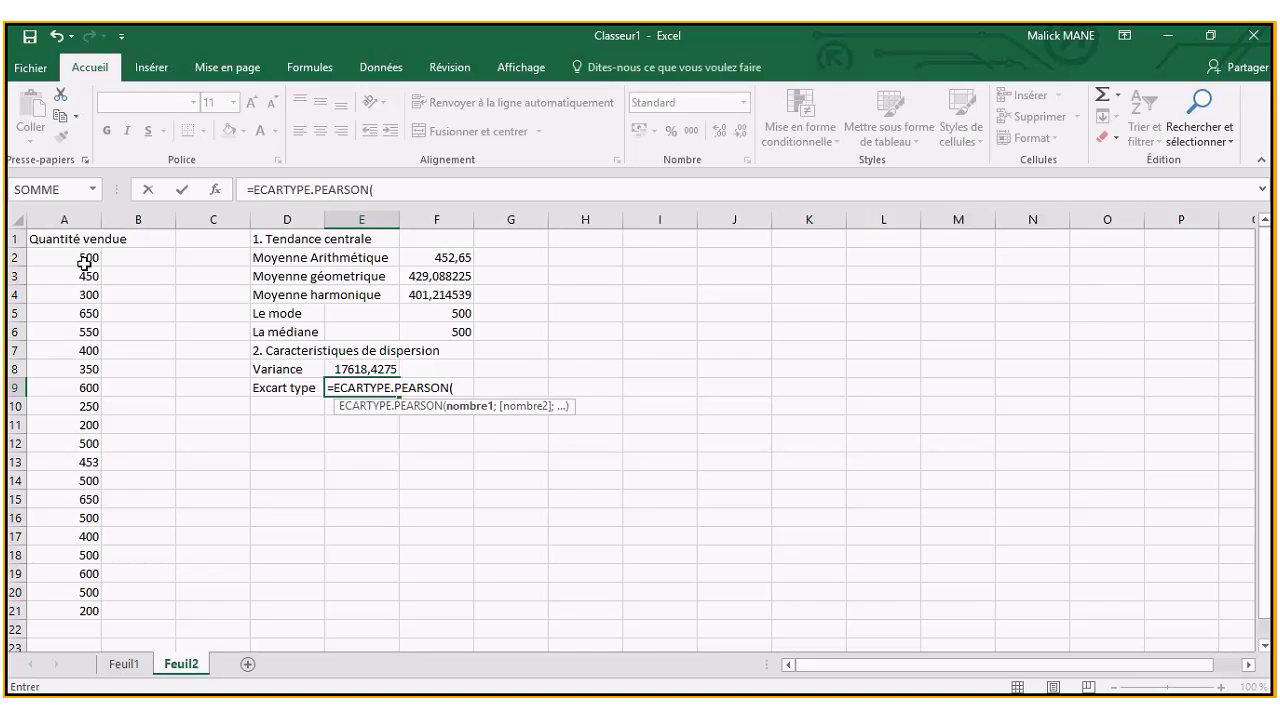
left_click_drag(79, 257, 66, 610)
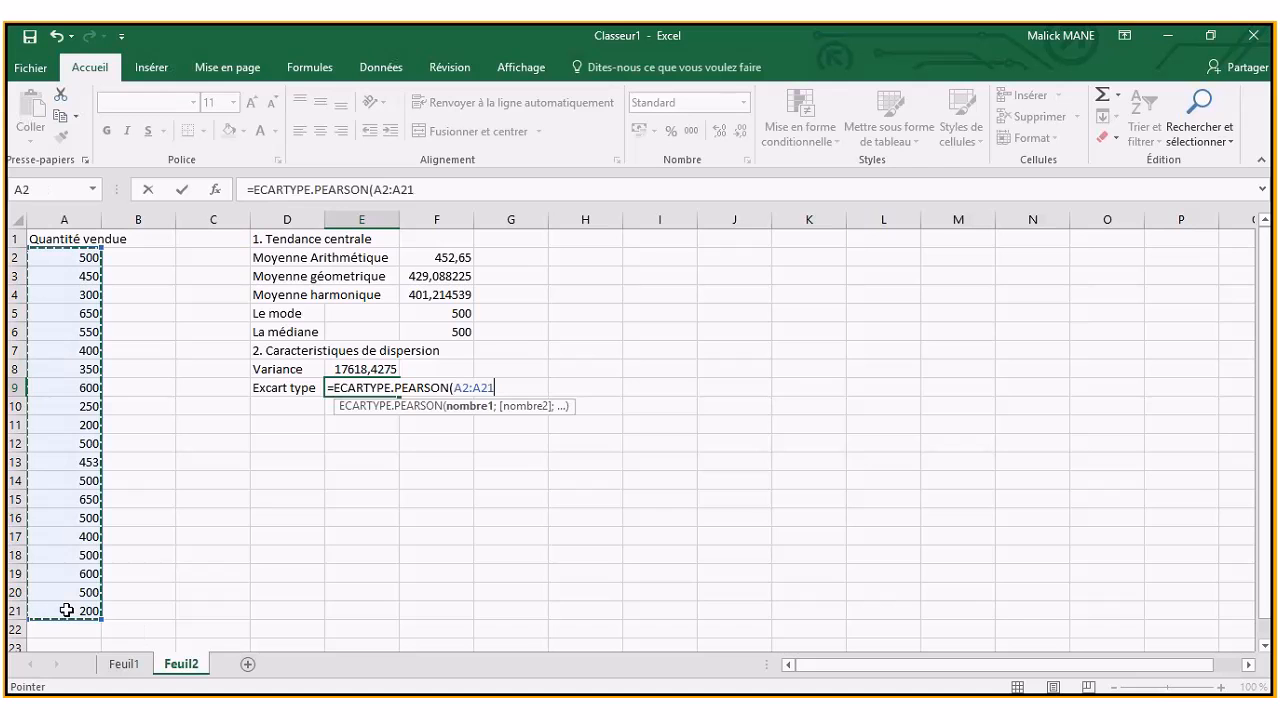
key("Return")
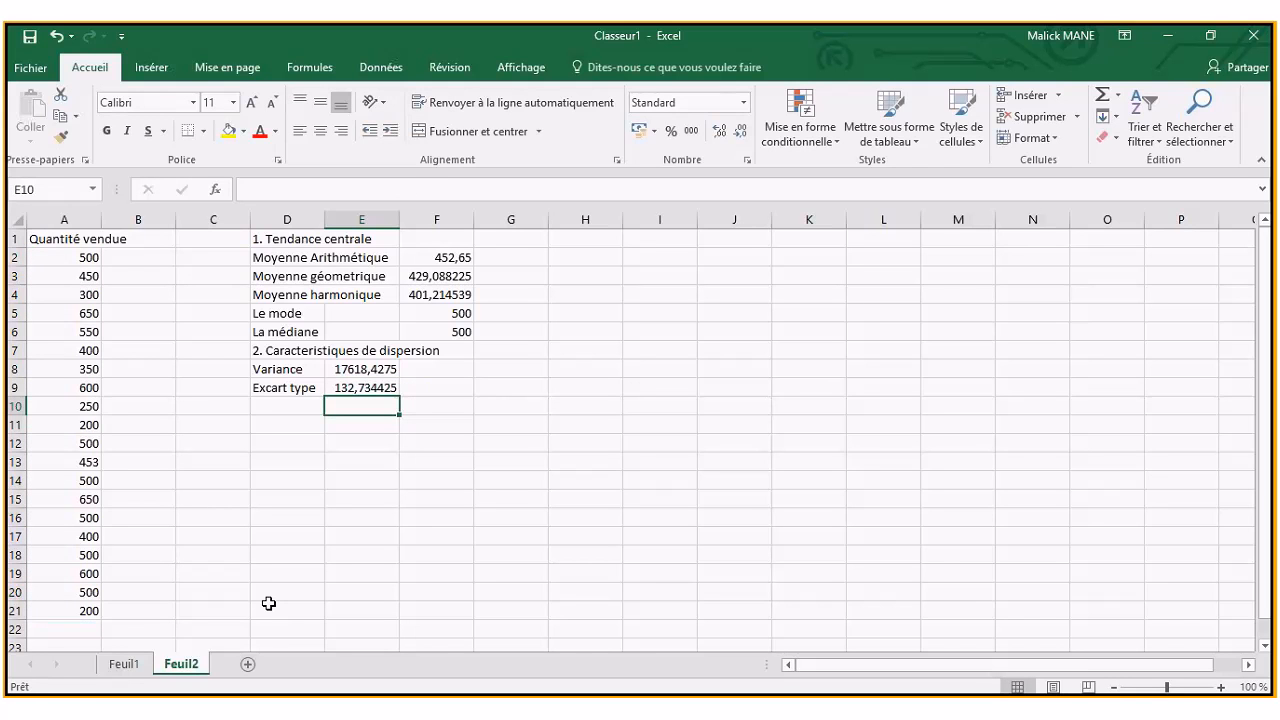
left_click(293, 396)
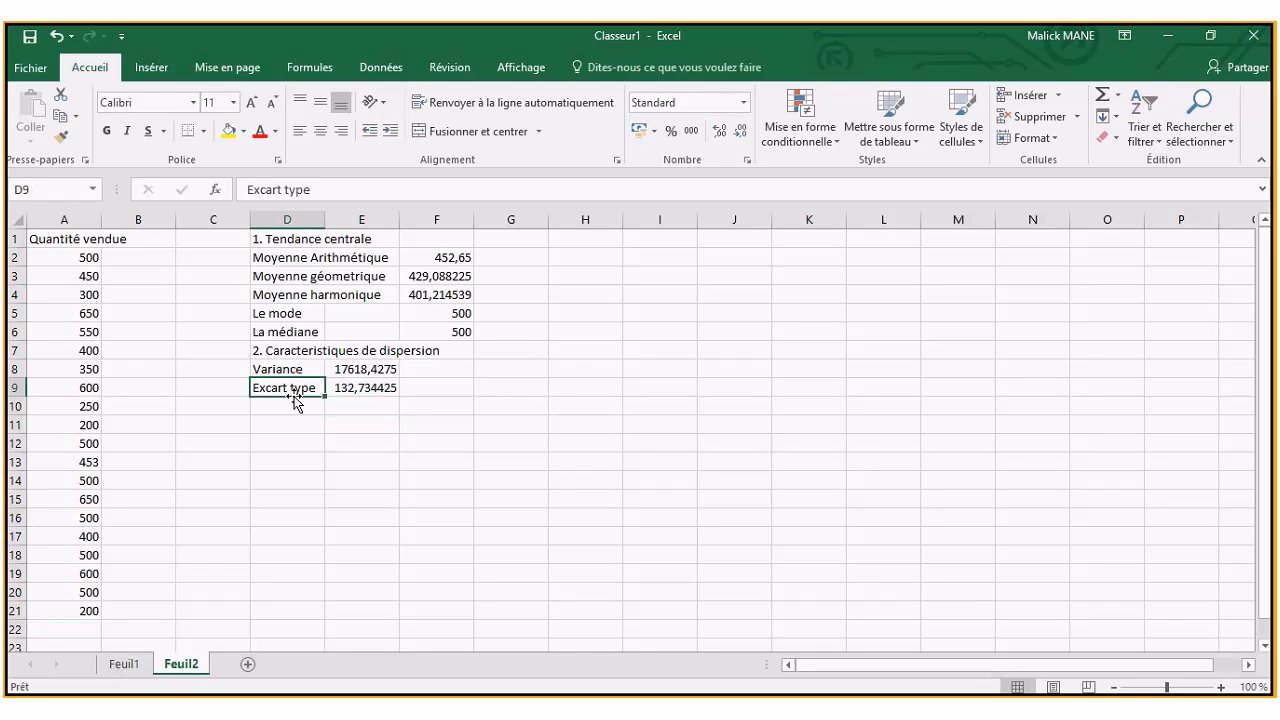
left_click(370, 390)
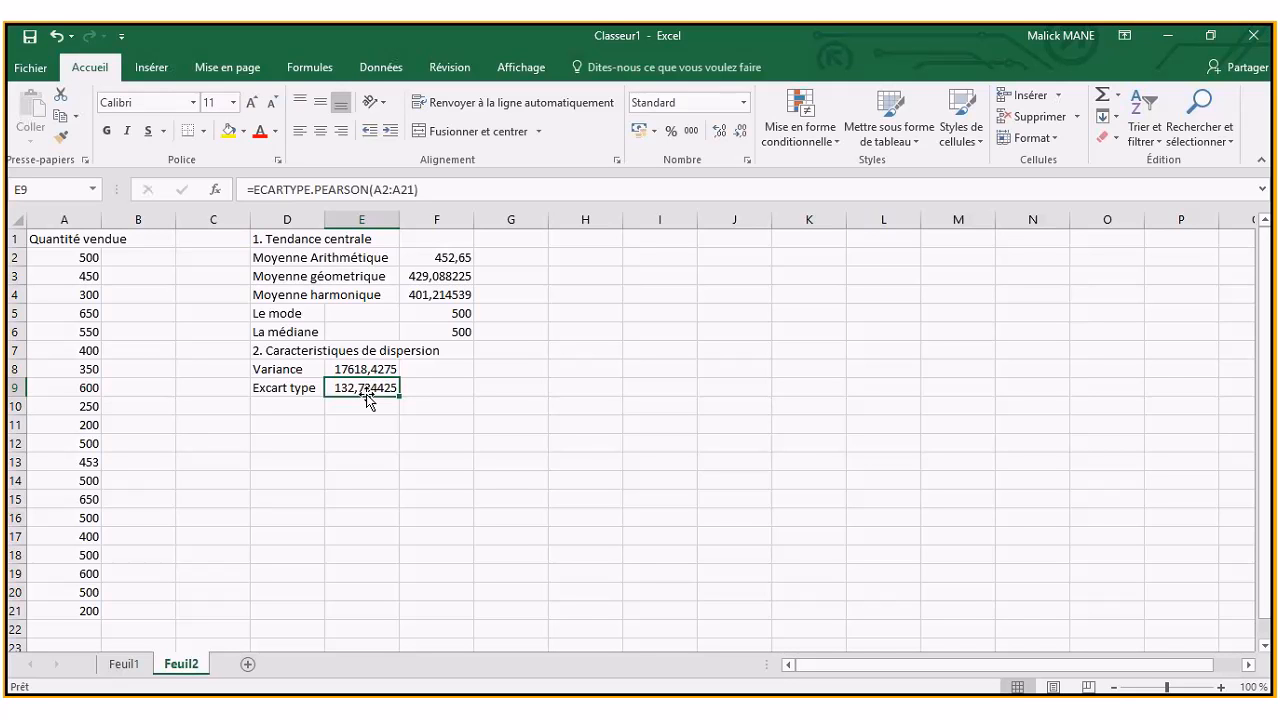
- Enter the label "CV" in cell D10
left_click(300, 406)
type("CV")
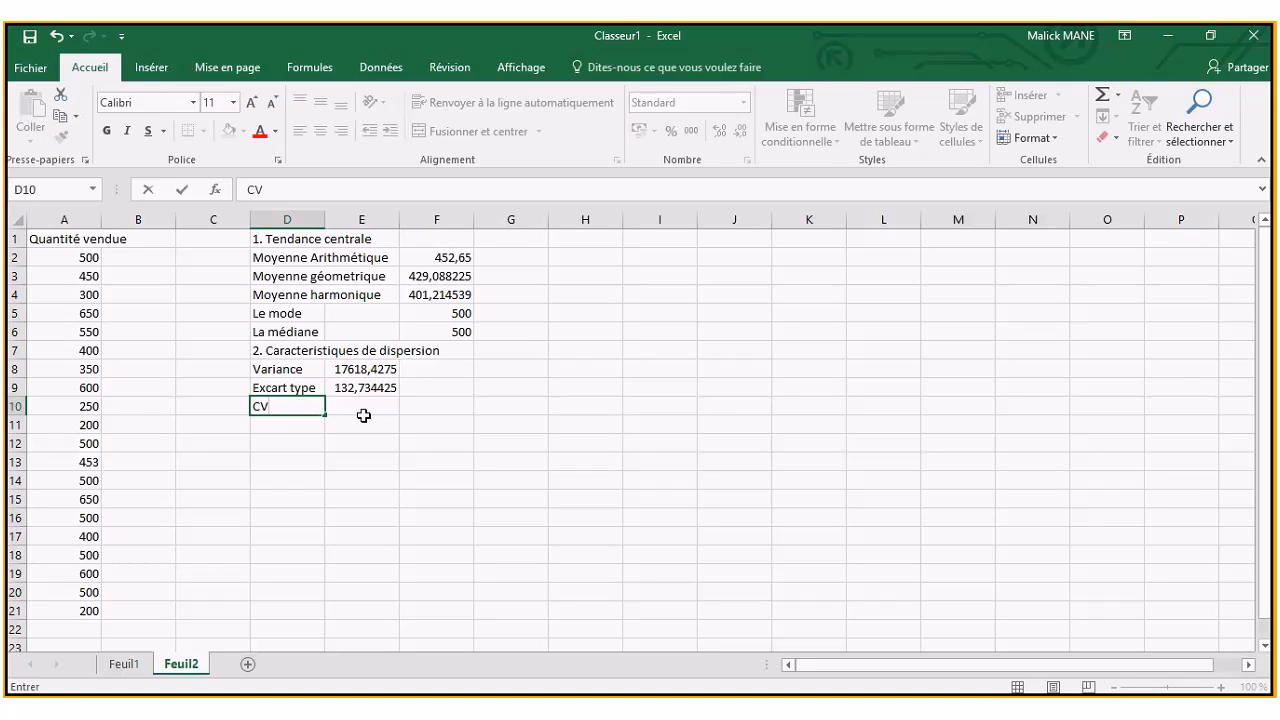
left_click(363, 415)
- Calculate the coefficient of variation in cell E10 with the formula =E9/F2, and select cell F10
left_click(364, 408)
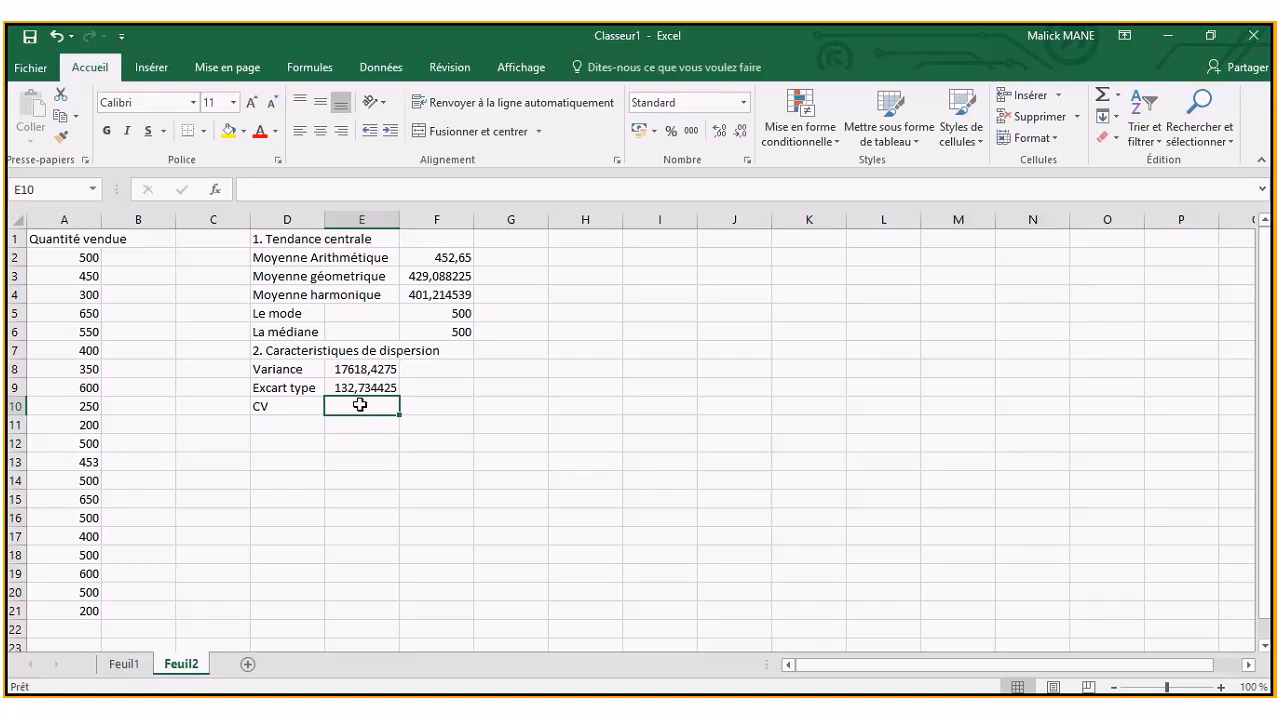
type("=")
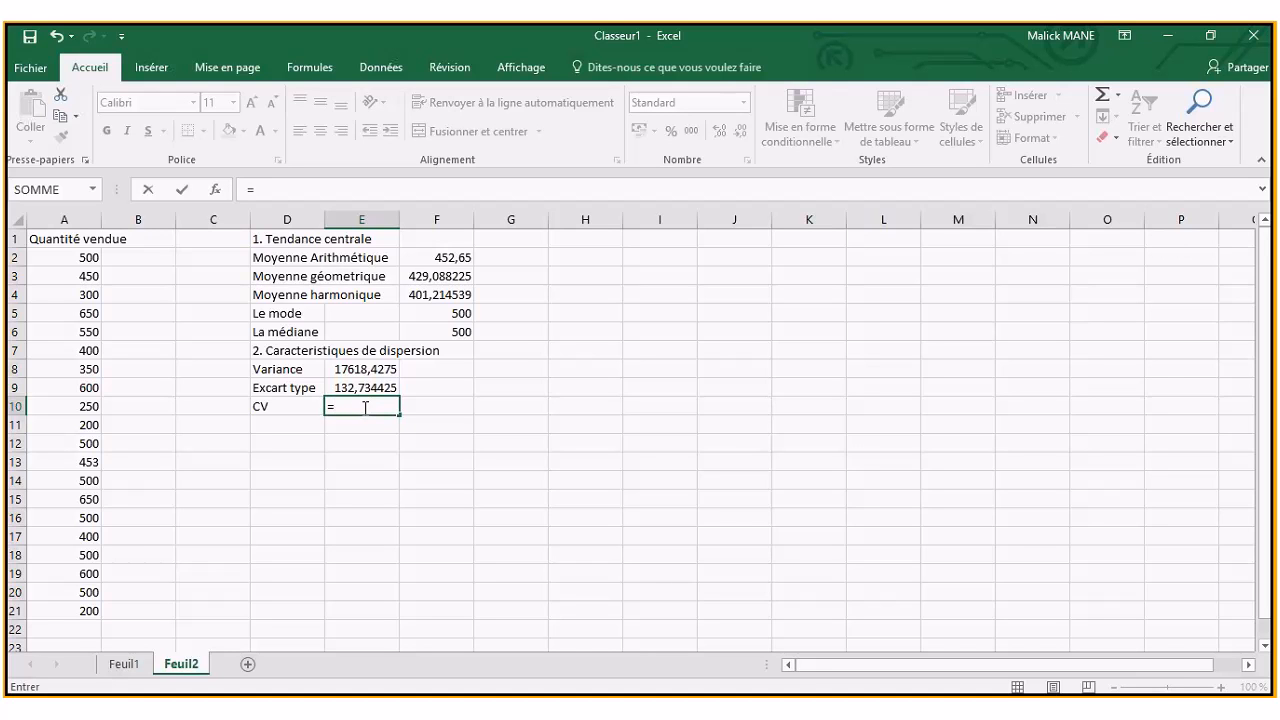
left_click(369, 389)
type("/")
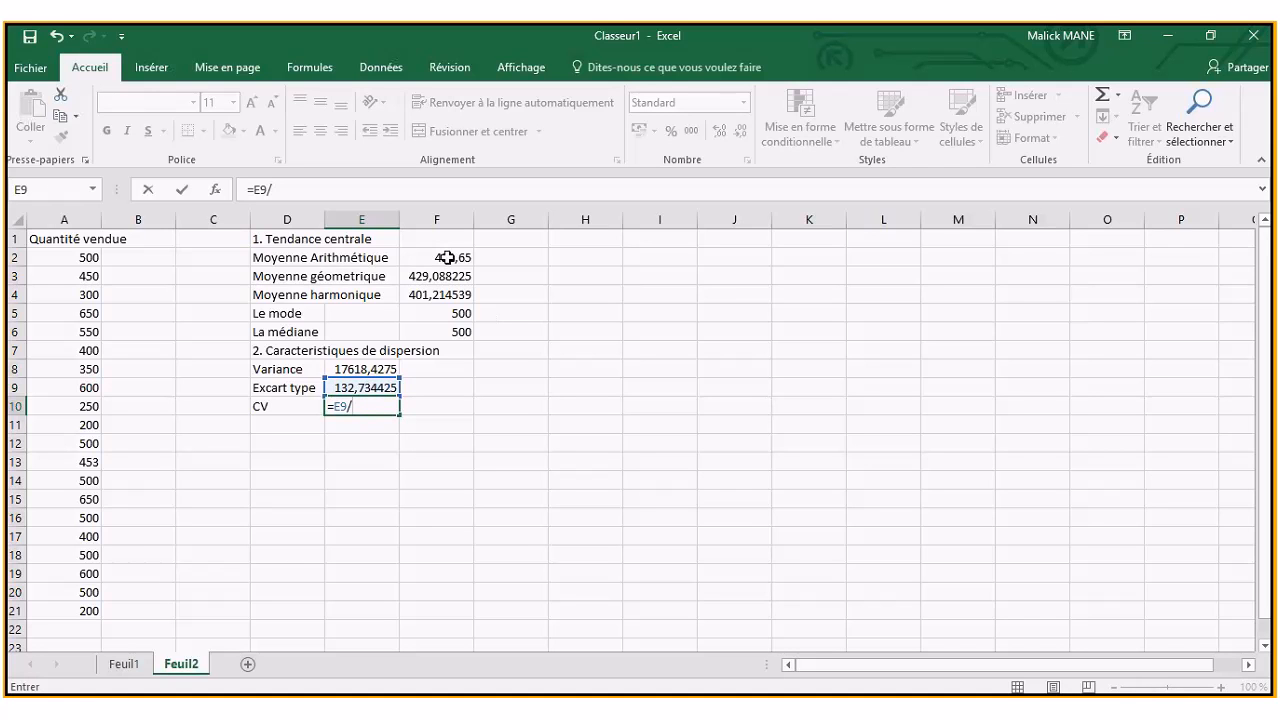
left_click(446, 257)
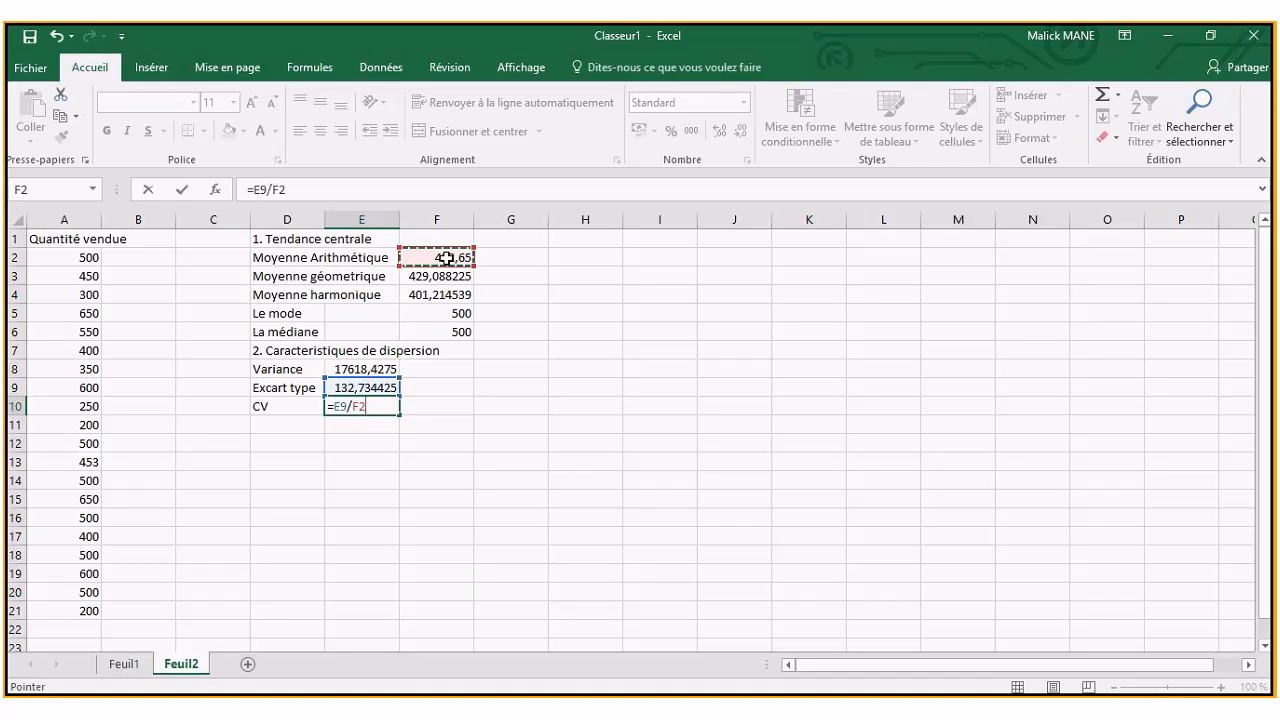
left_click(181, 189)
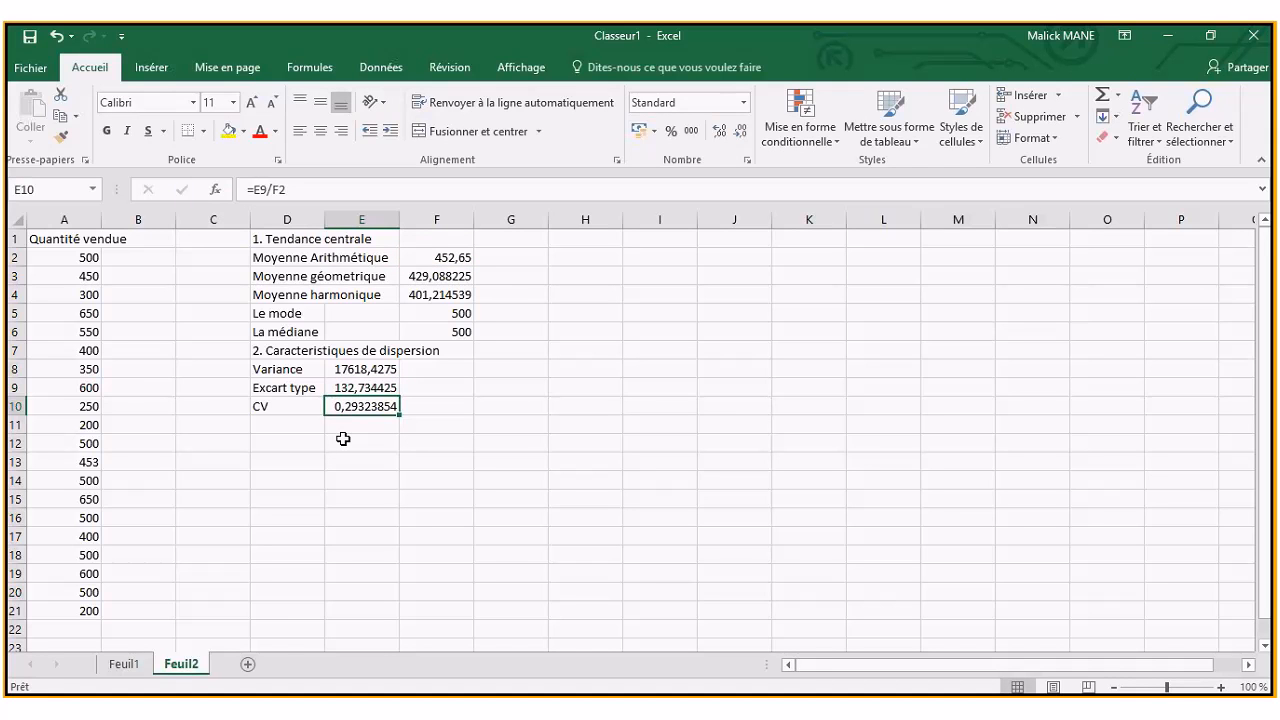
left_click(441, 411)
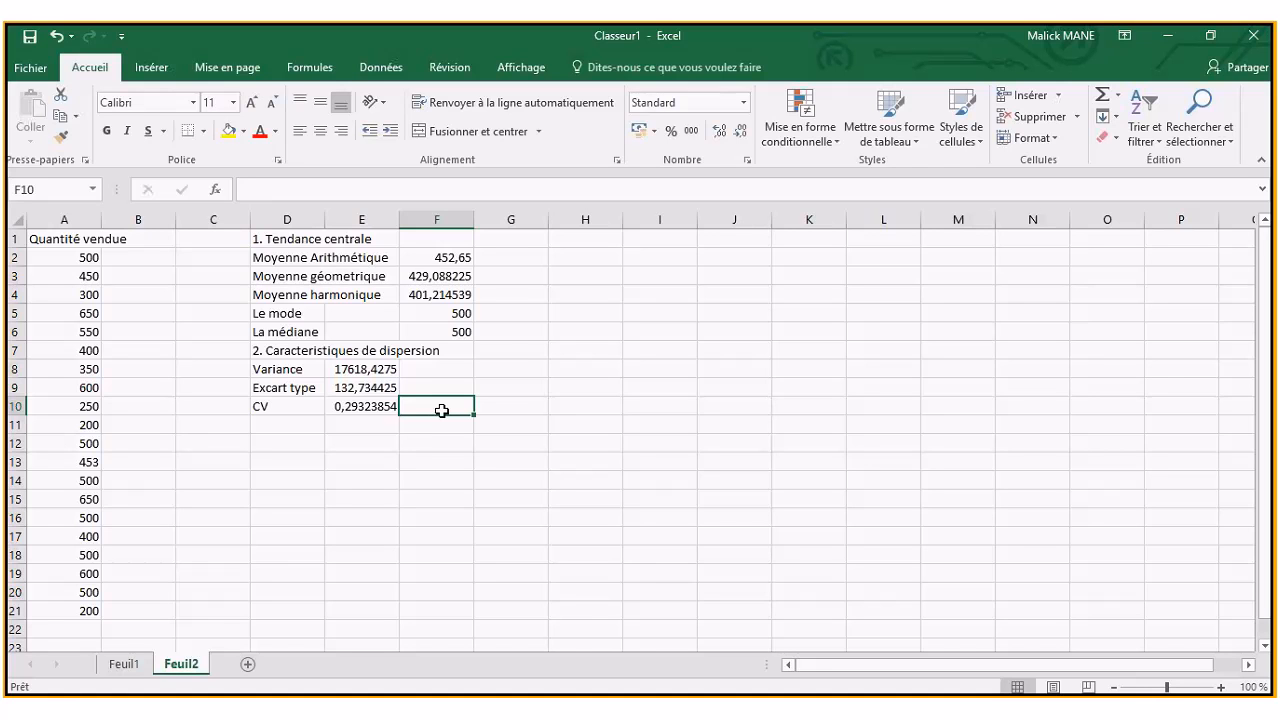
- Enter the interpretation "inférieur à 0,3 donc la dispersion est faible autour de la moyenne." in cell F10 beside the CV result
type("inf")
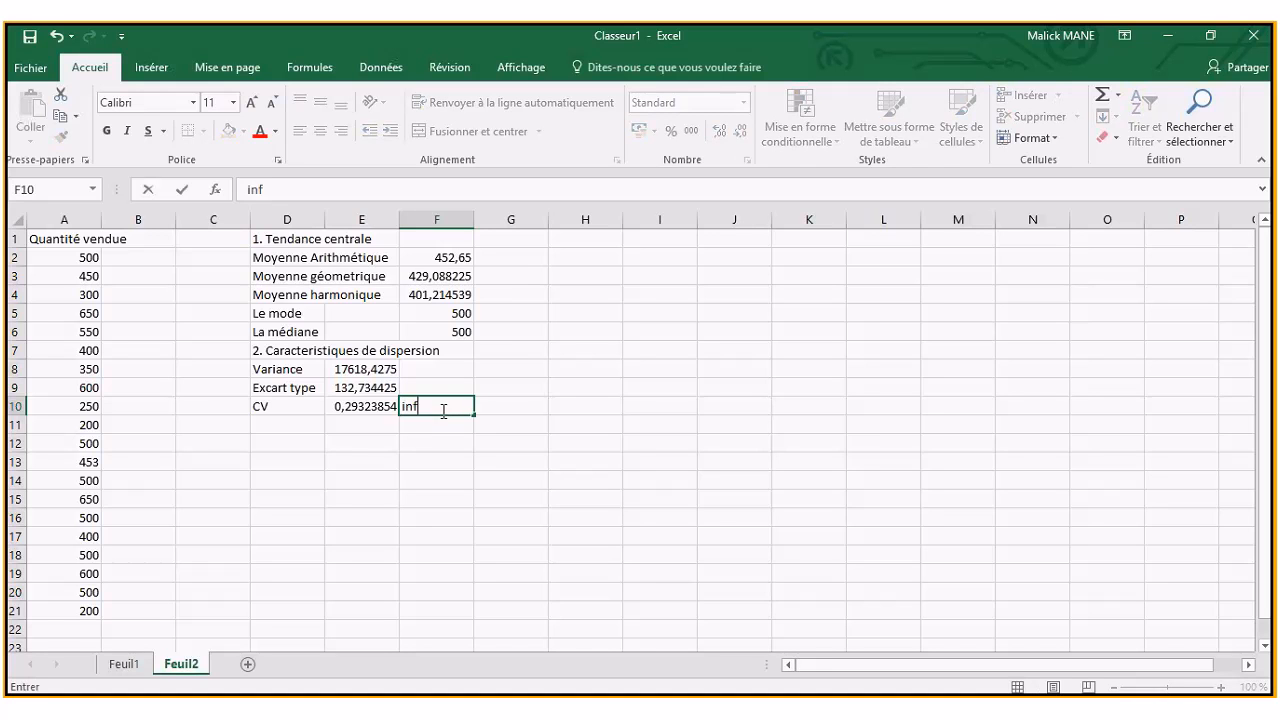
type("érieur à 0,3 don")
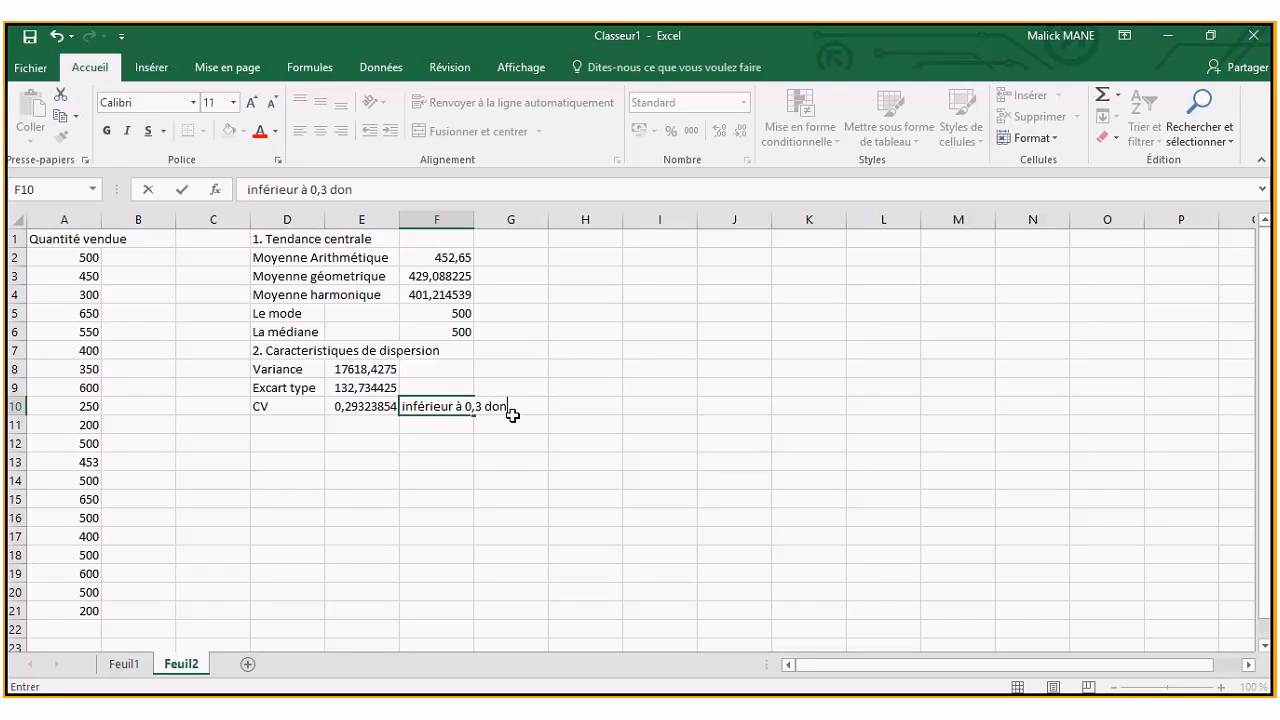
type("s")
key("BackSpace")
type("c la dispersion est faib")
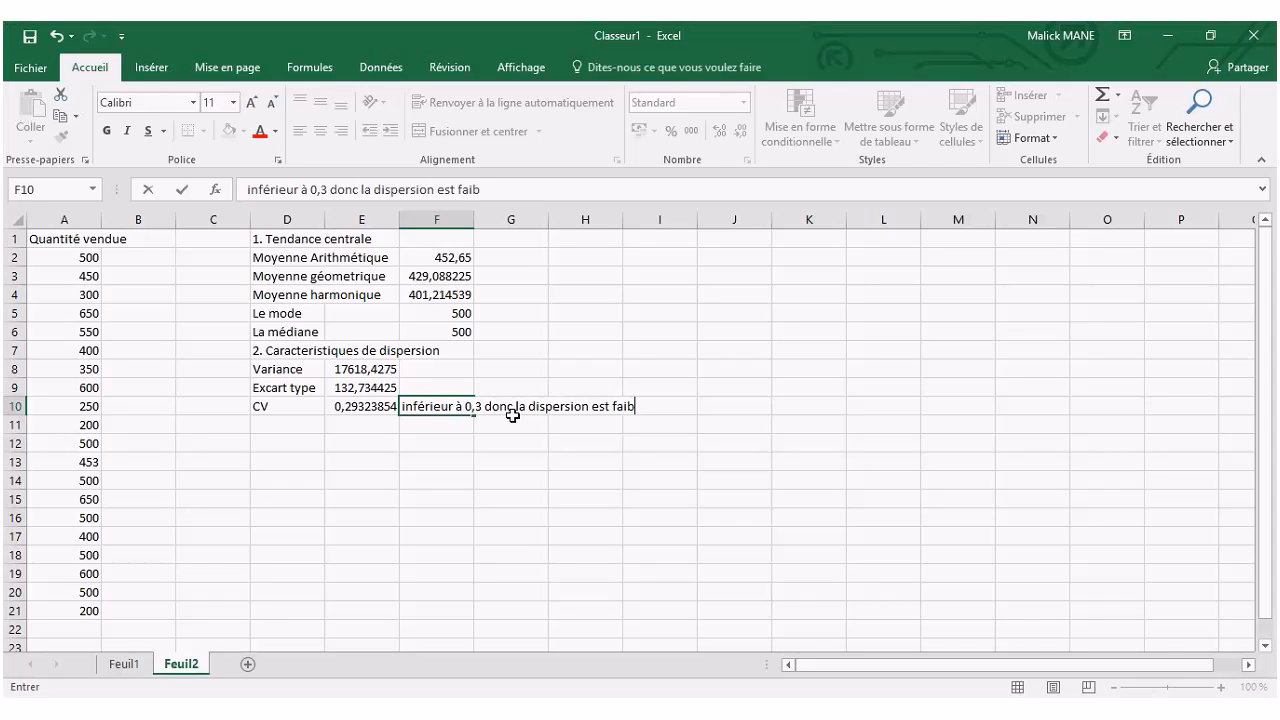
type("le autour")
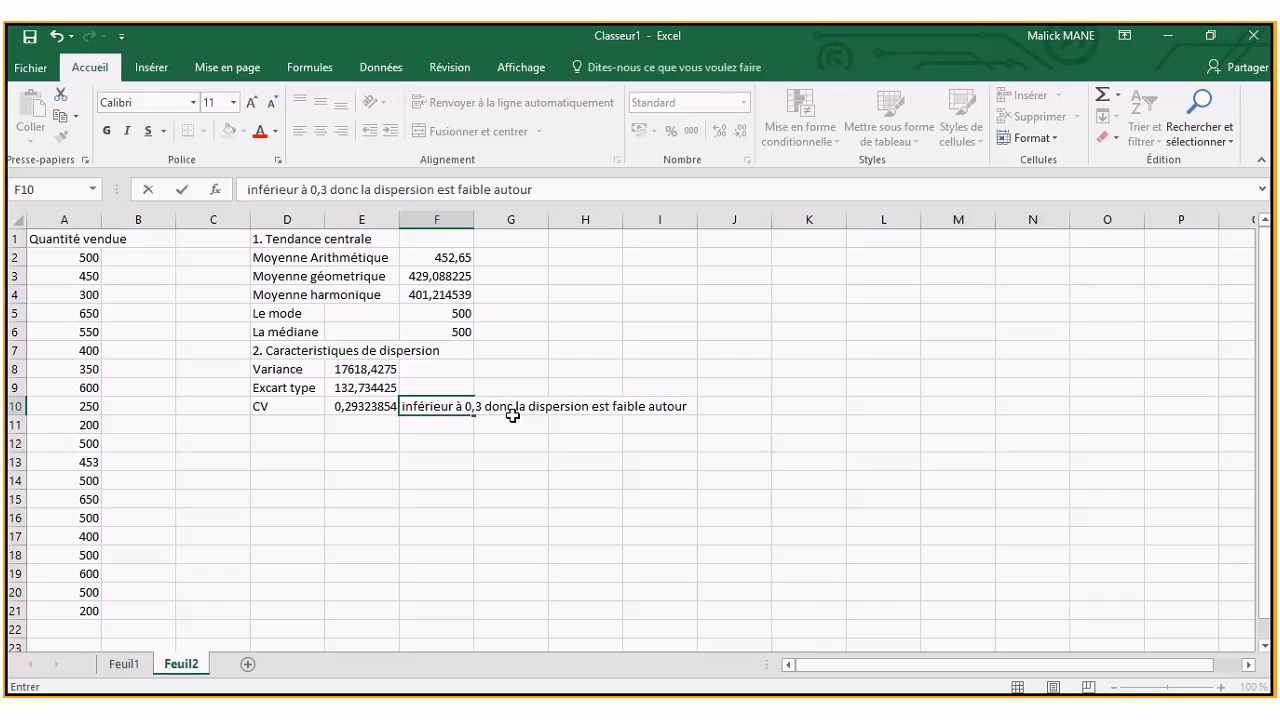
type(" de la moyenne")
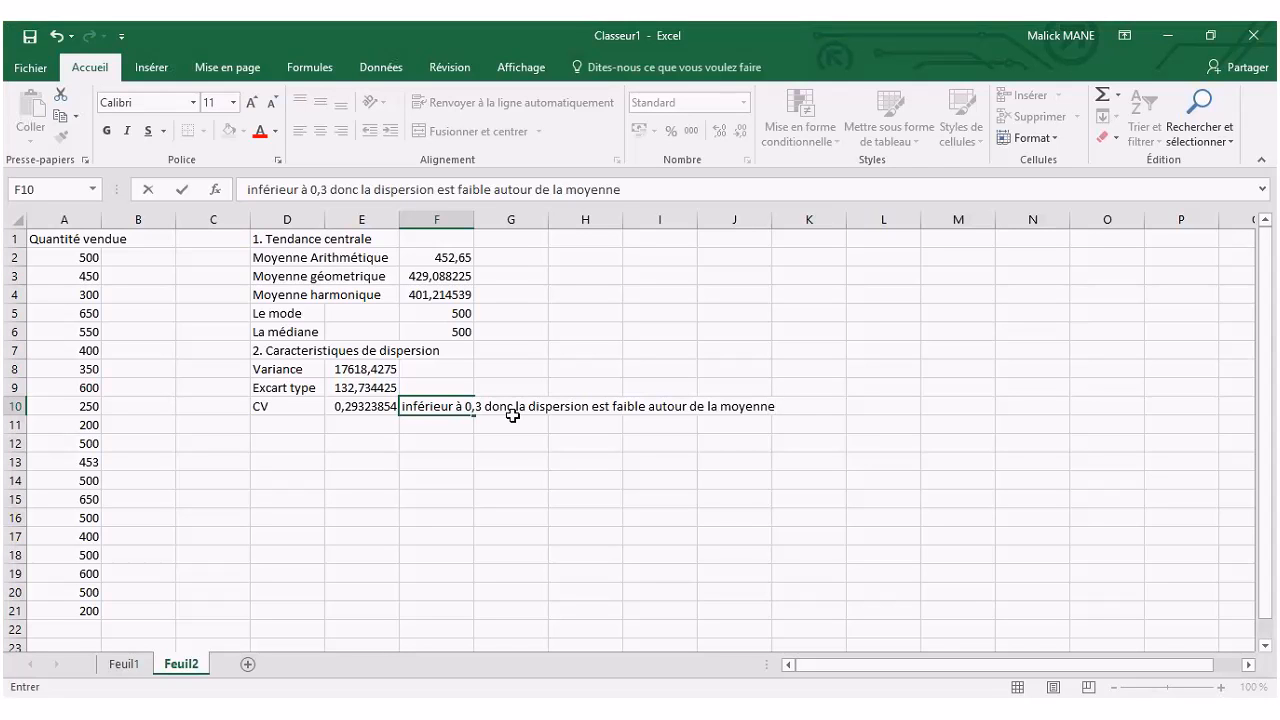
type(".")
left_click(516, 478)
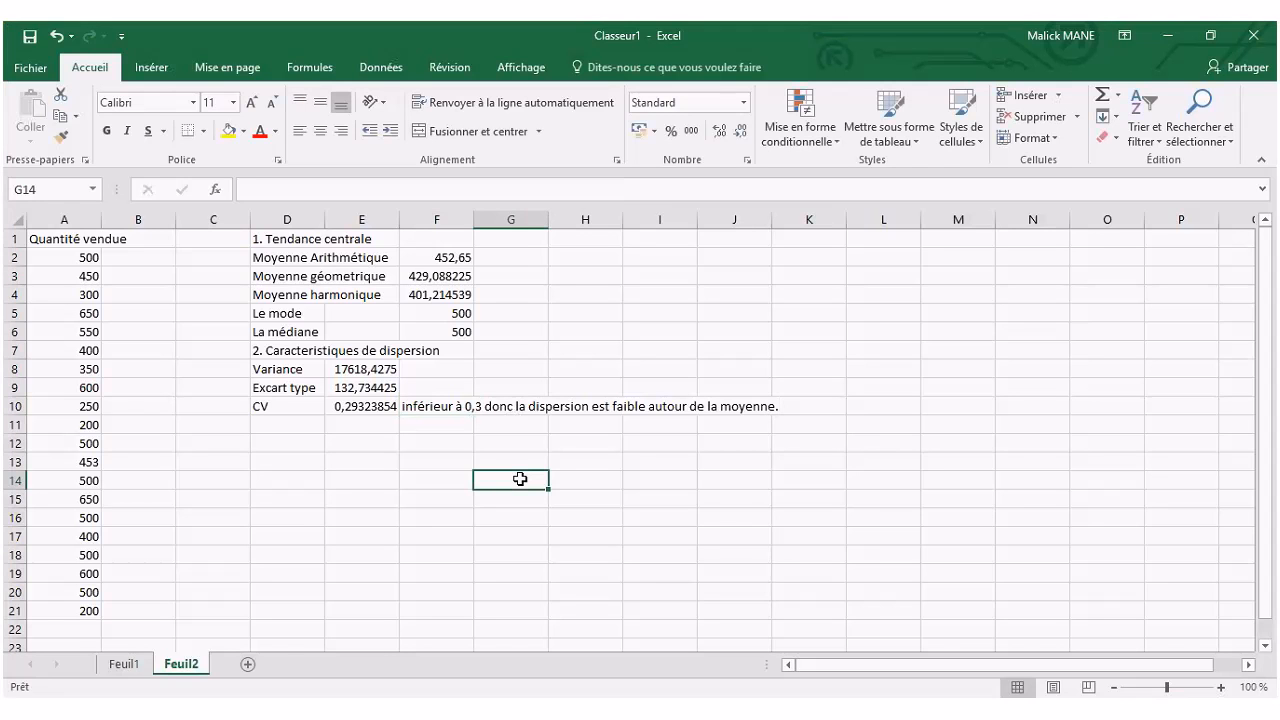